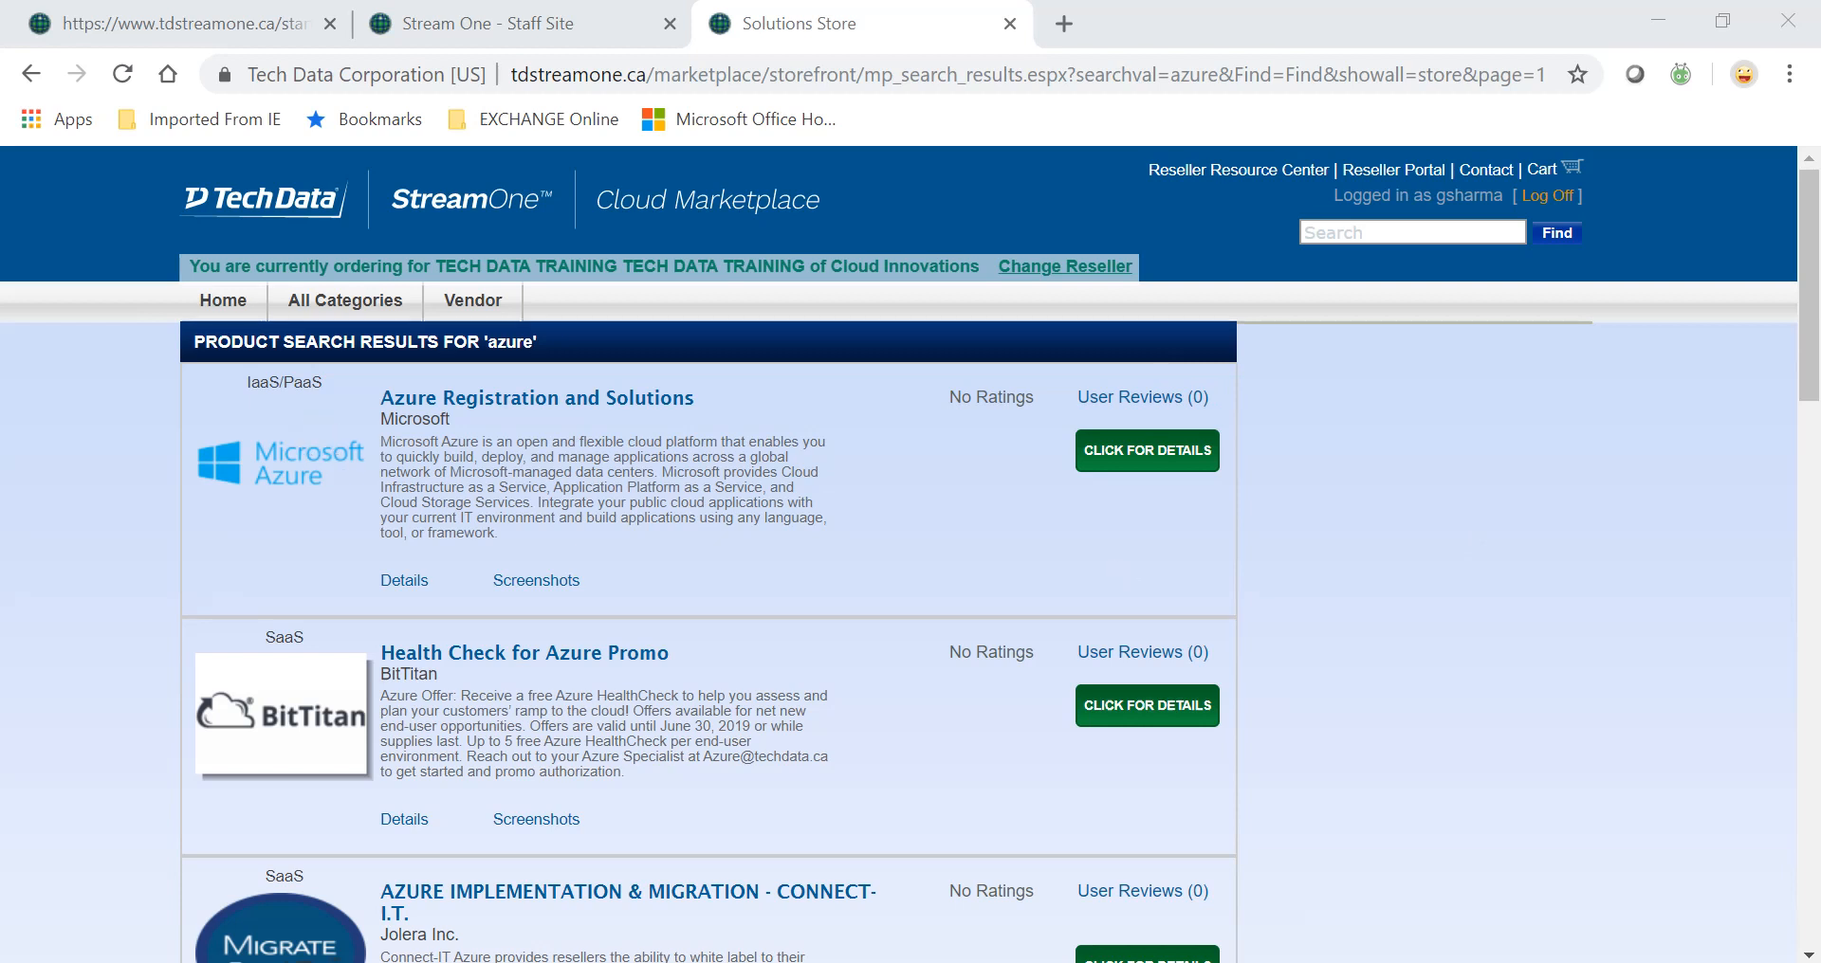
Add Veritas Backup Exec on Microsoft Azure [BYOL] to the cart from the Azure Registration and Solutions listing.
left_click(1176, 474)
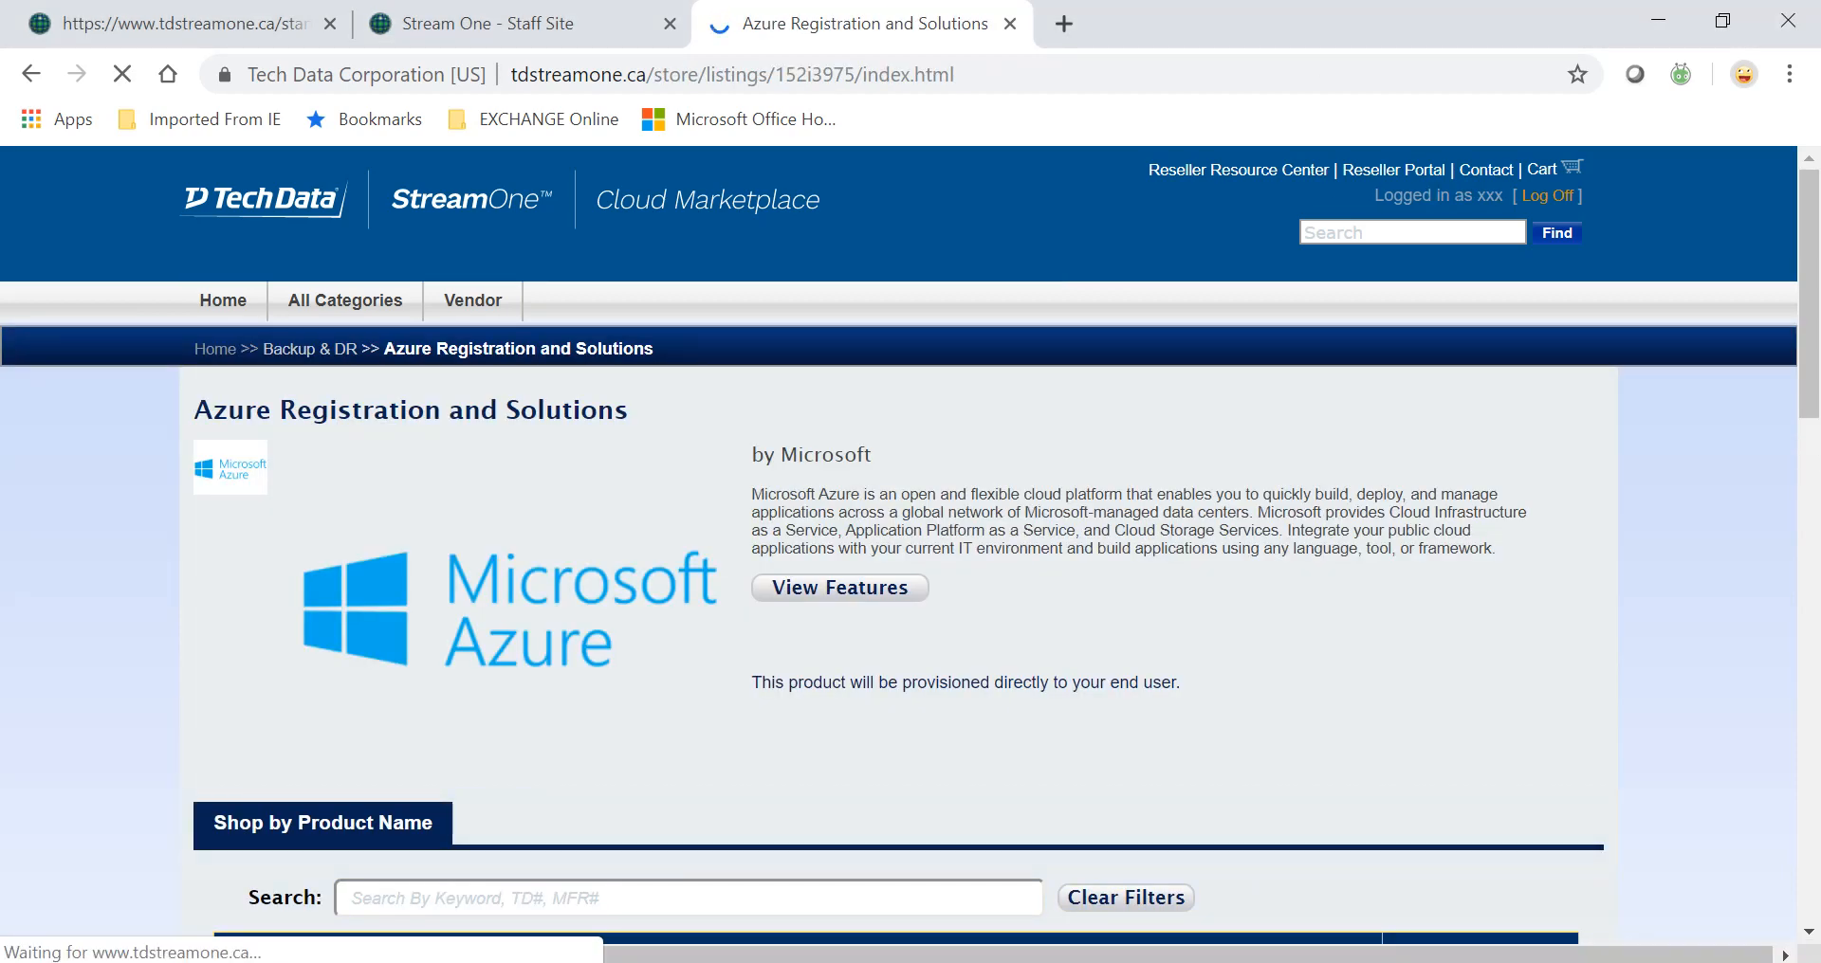
scroll(911, 550, "down", 5)
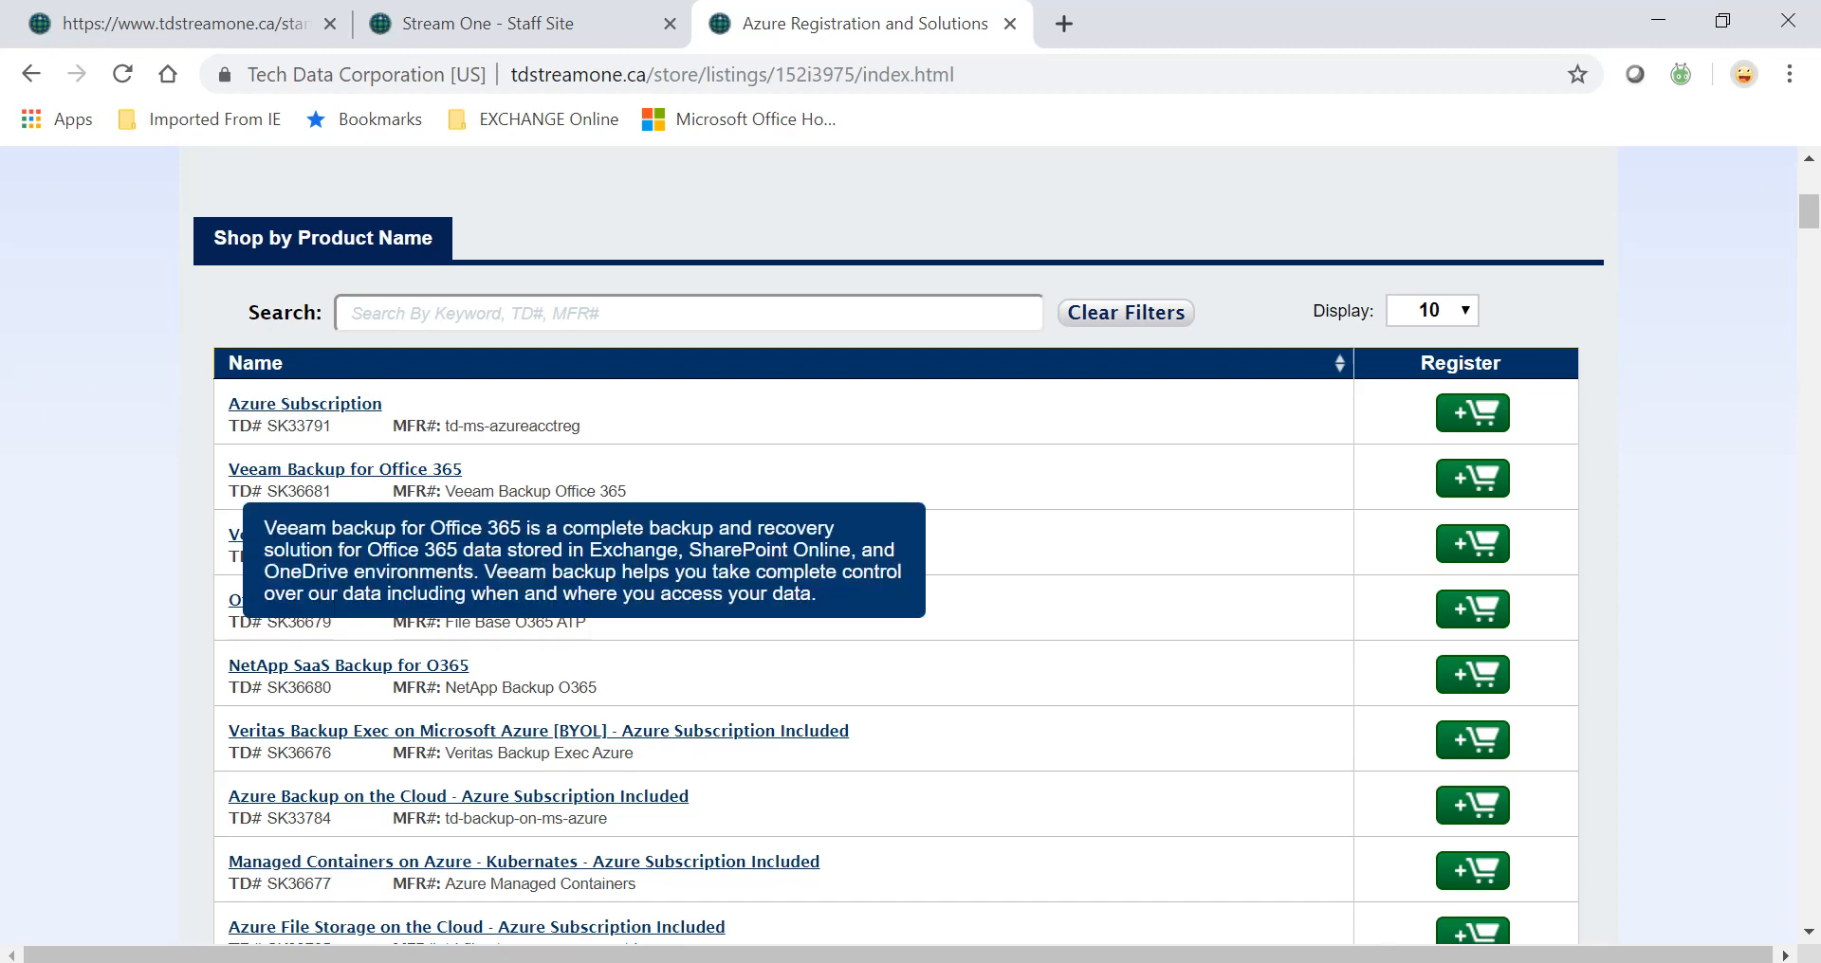
scroll(173, 776, "down", 2)
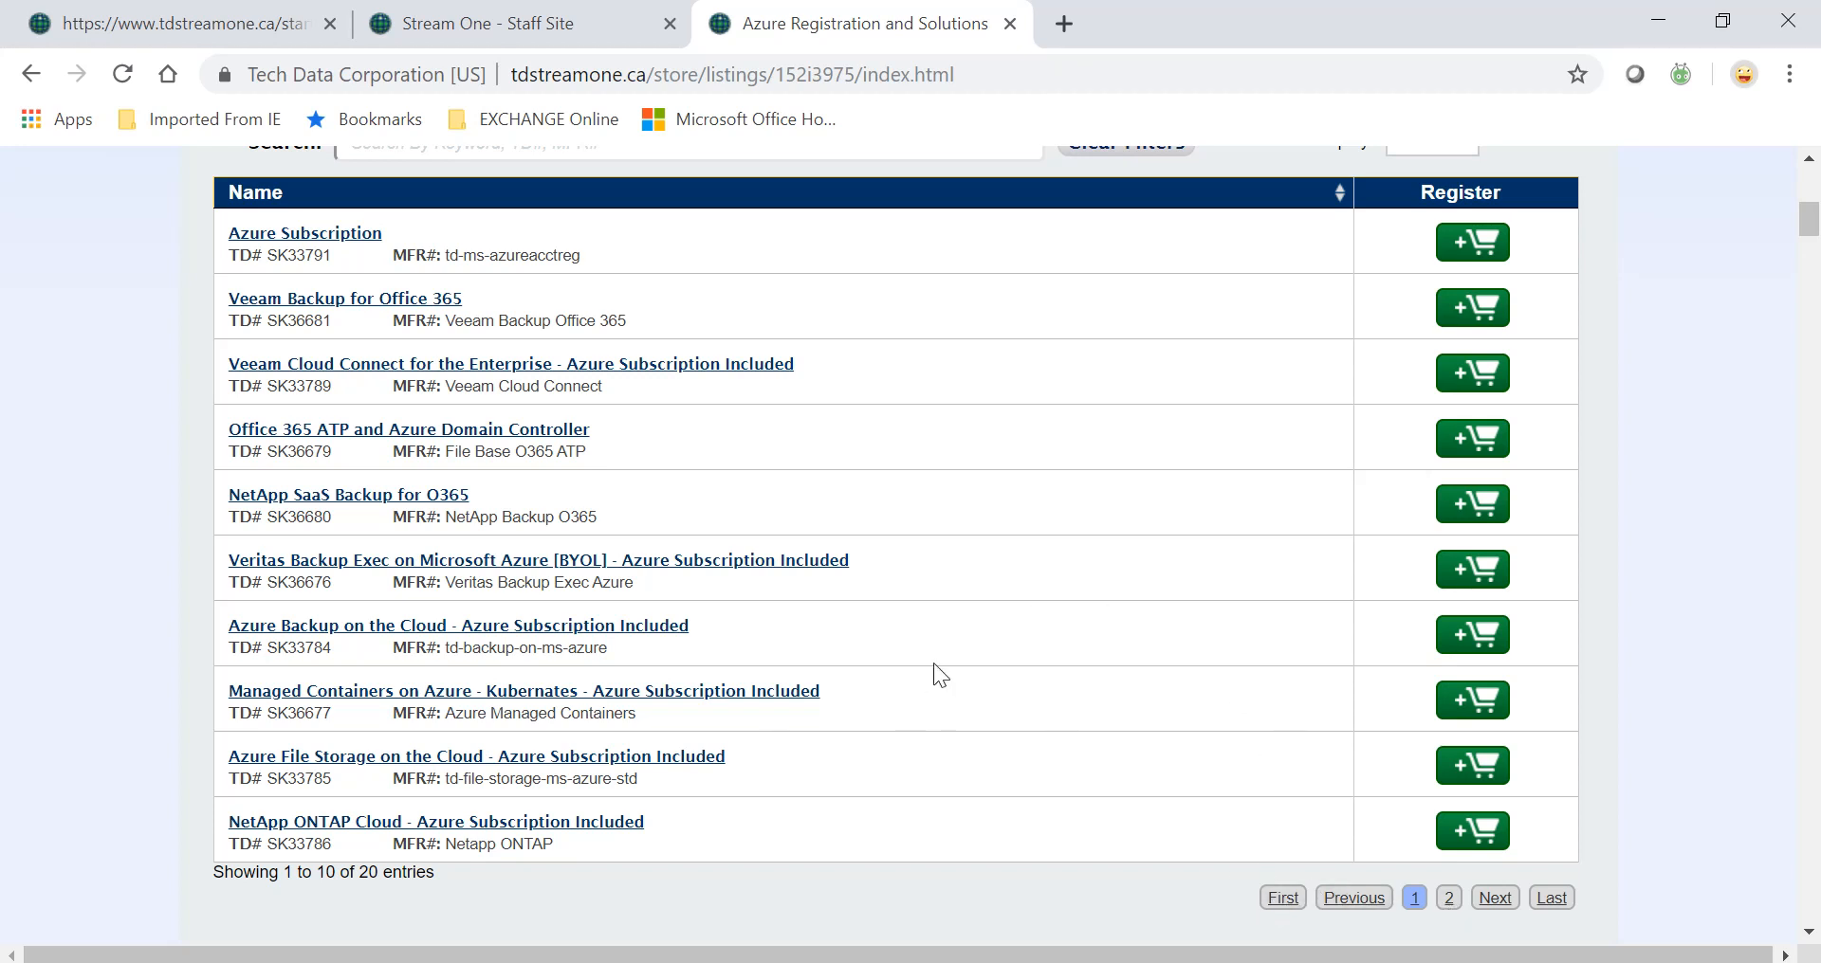
left_click(1499, 585)
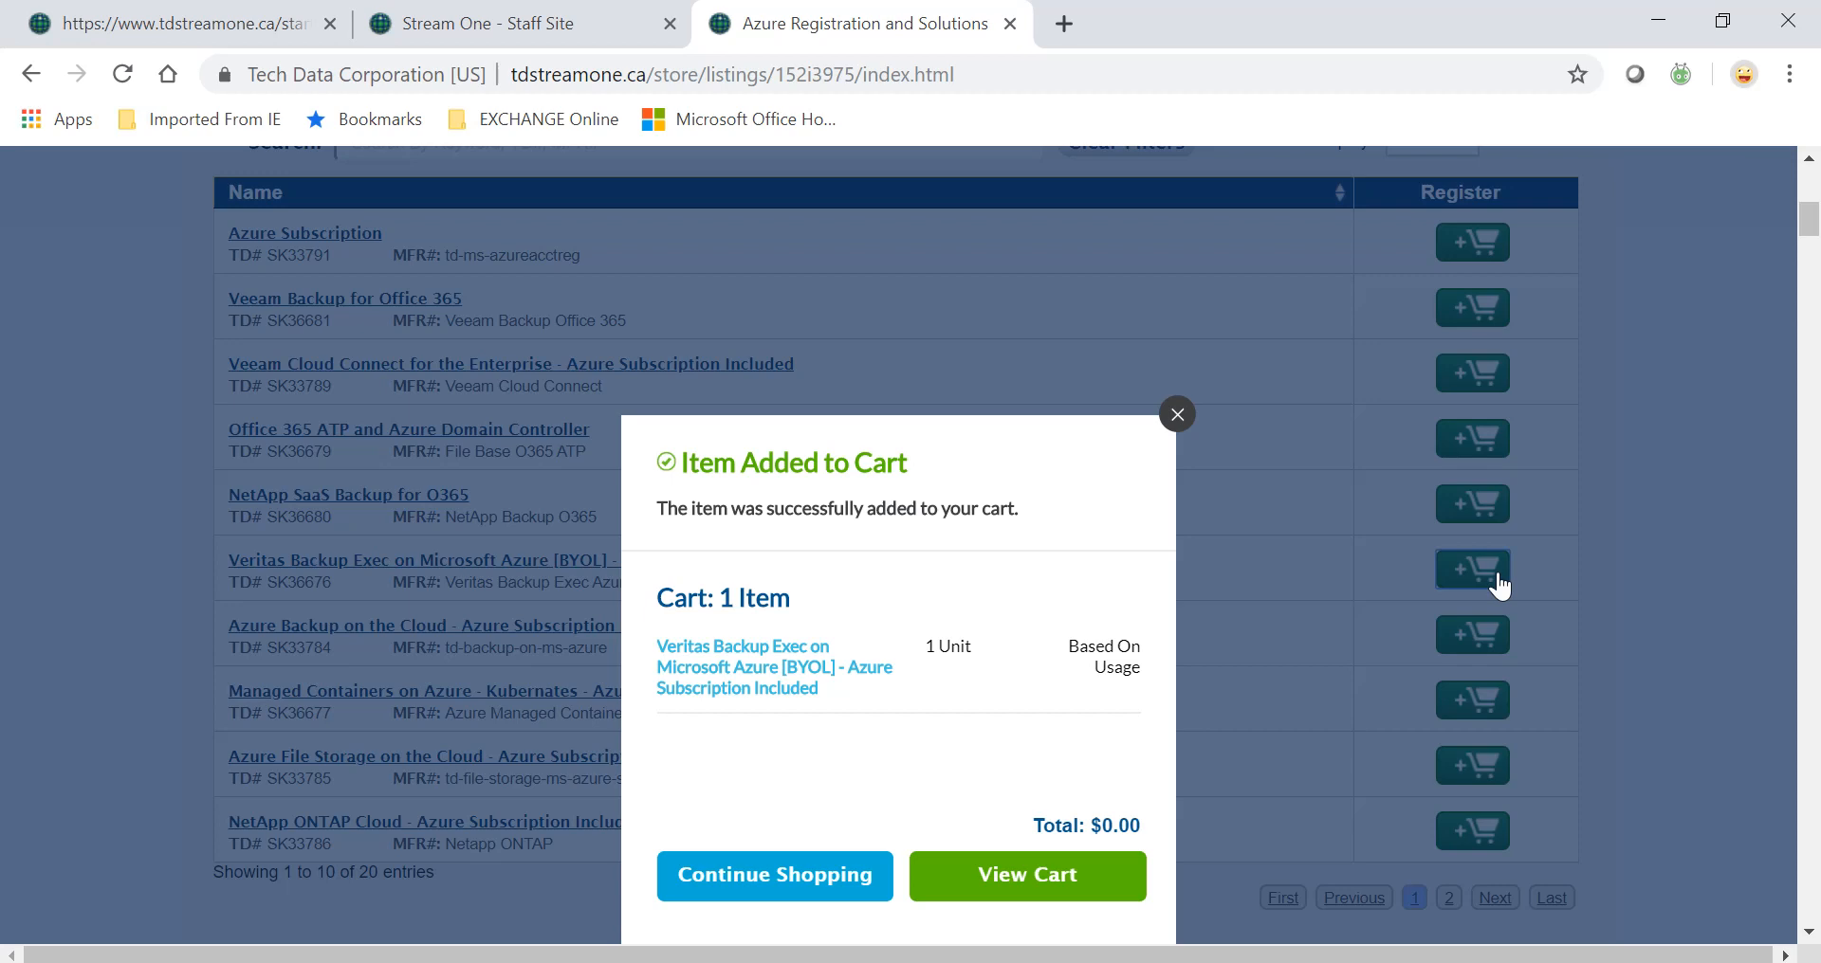
Open the cart with the $0.00 Veritas item and proceed to checkout.
left_click(1059, 868)
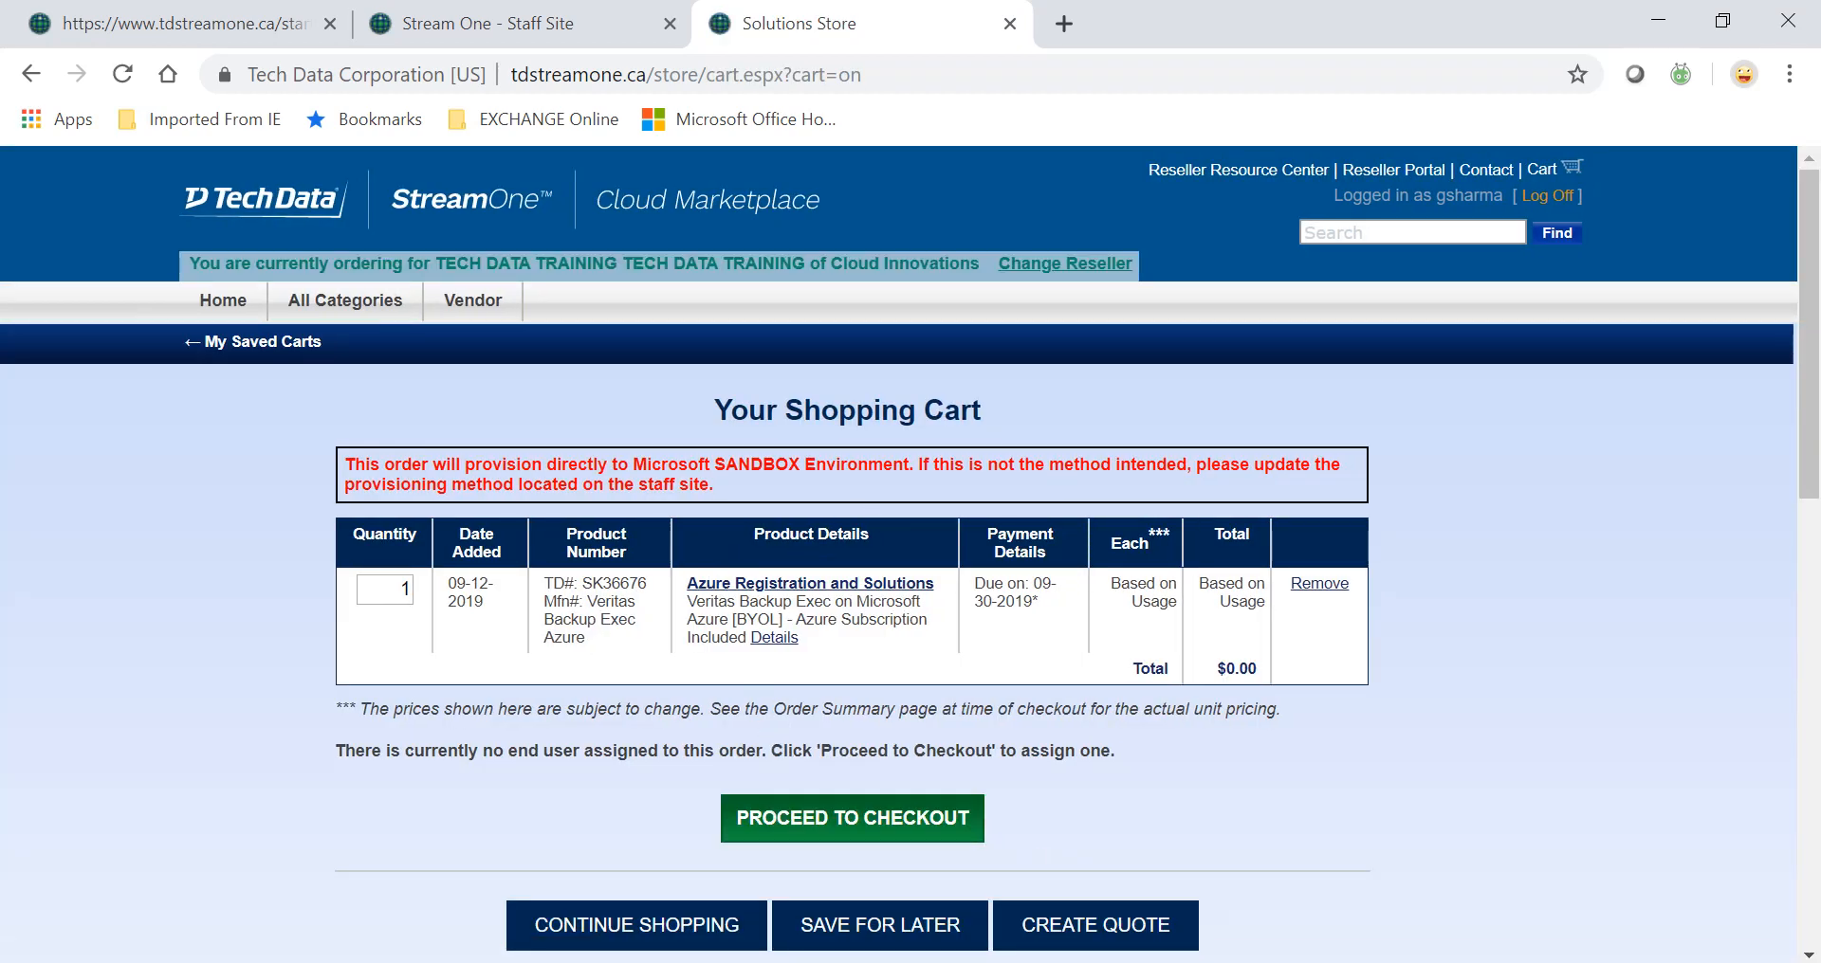
scroll(1367, 768, "down", 1)
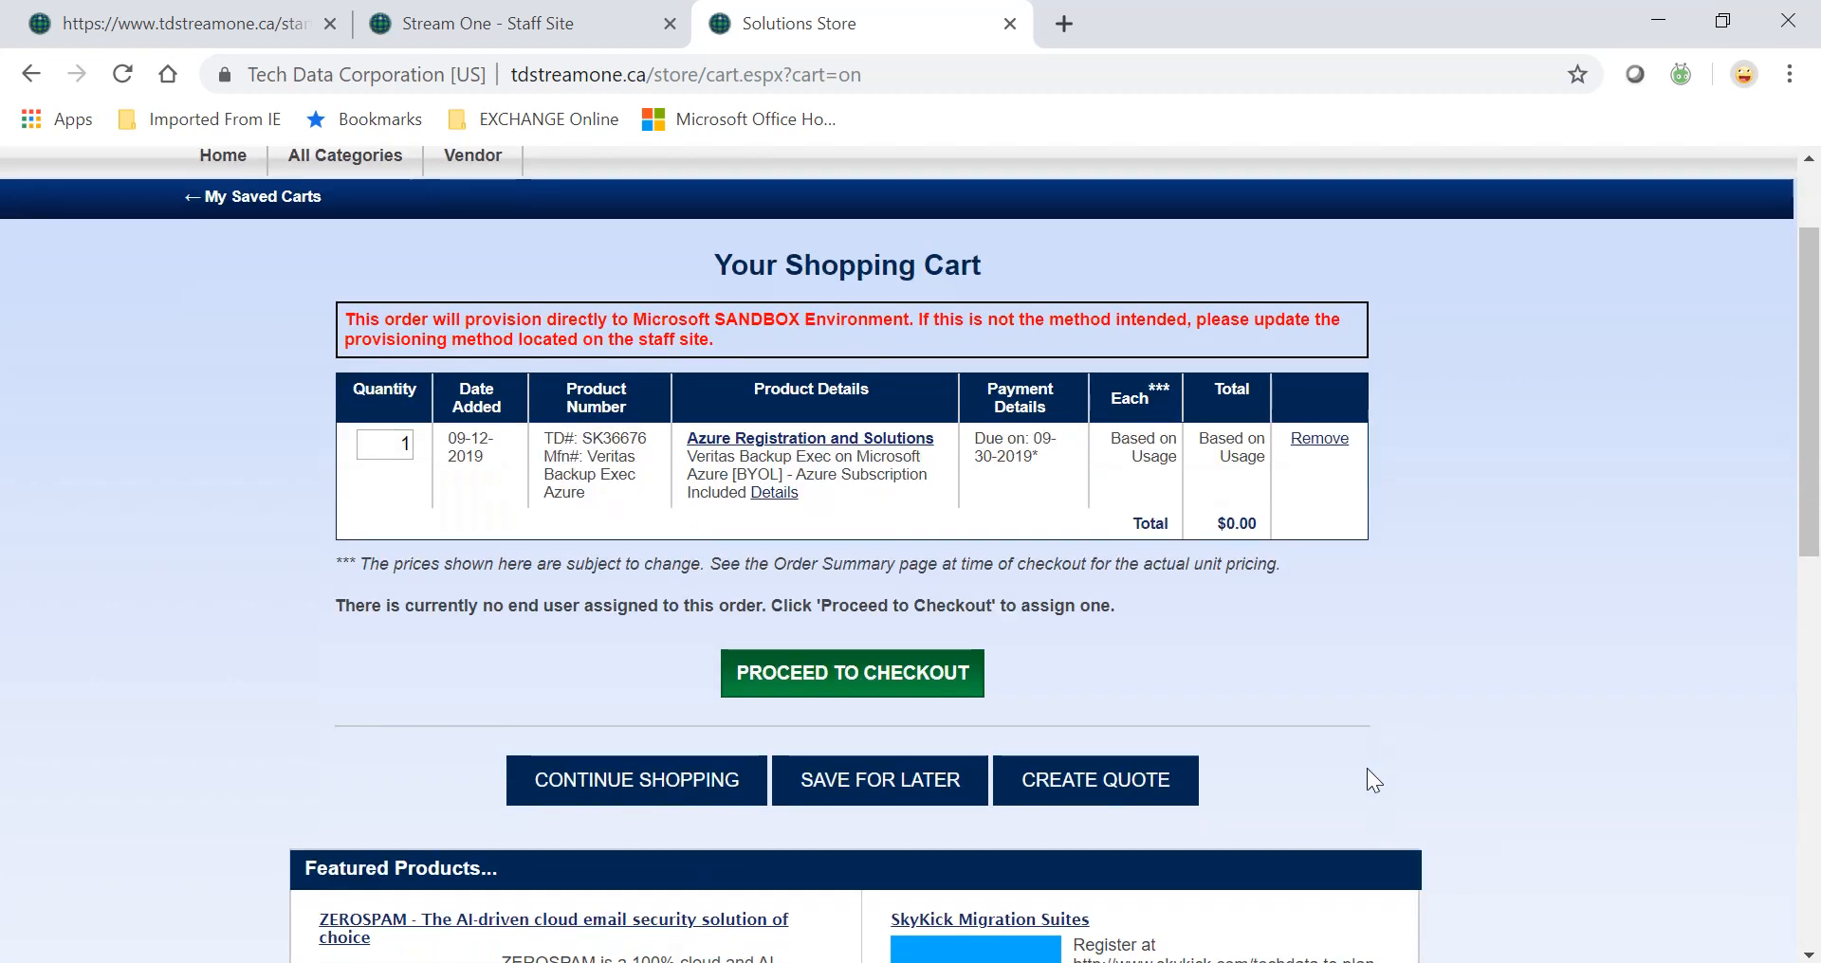
left_click(813, 697)
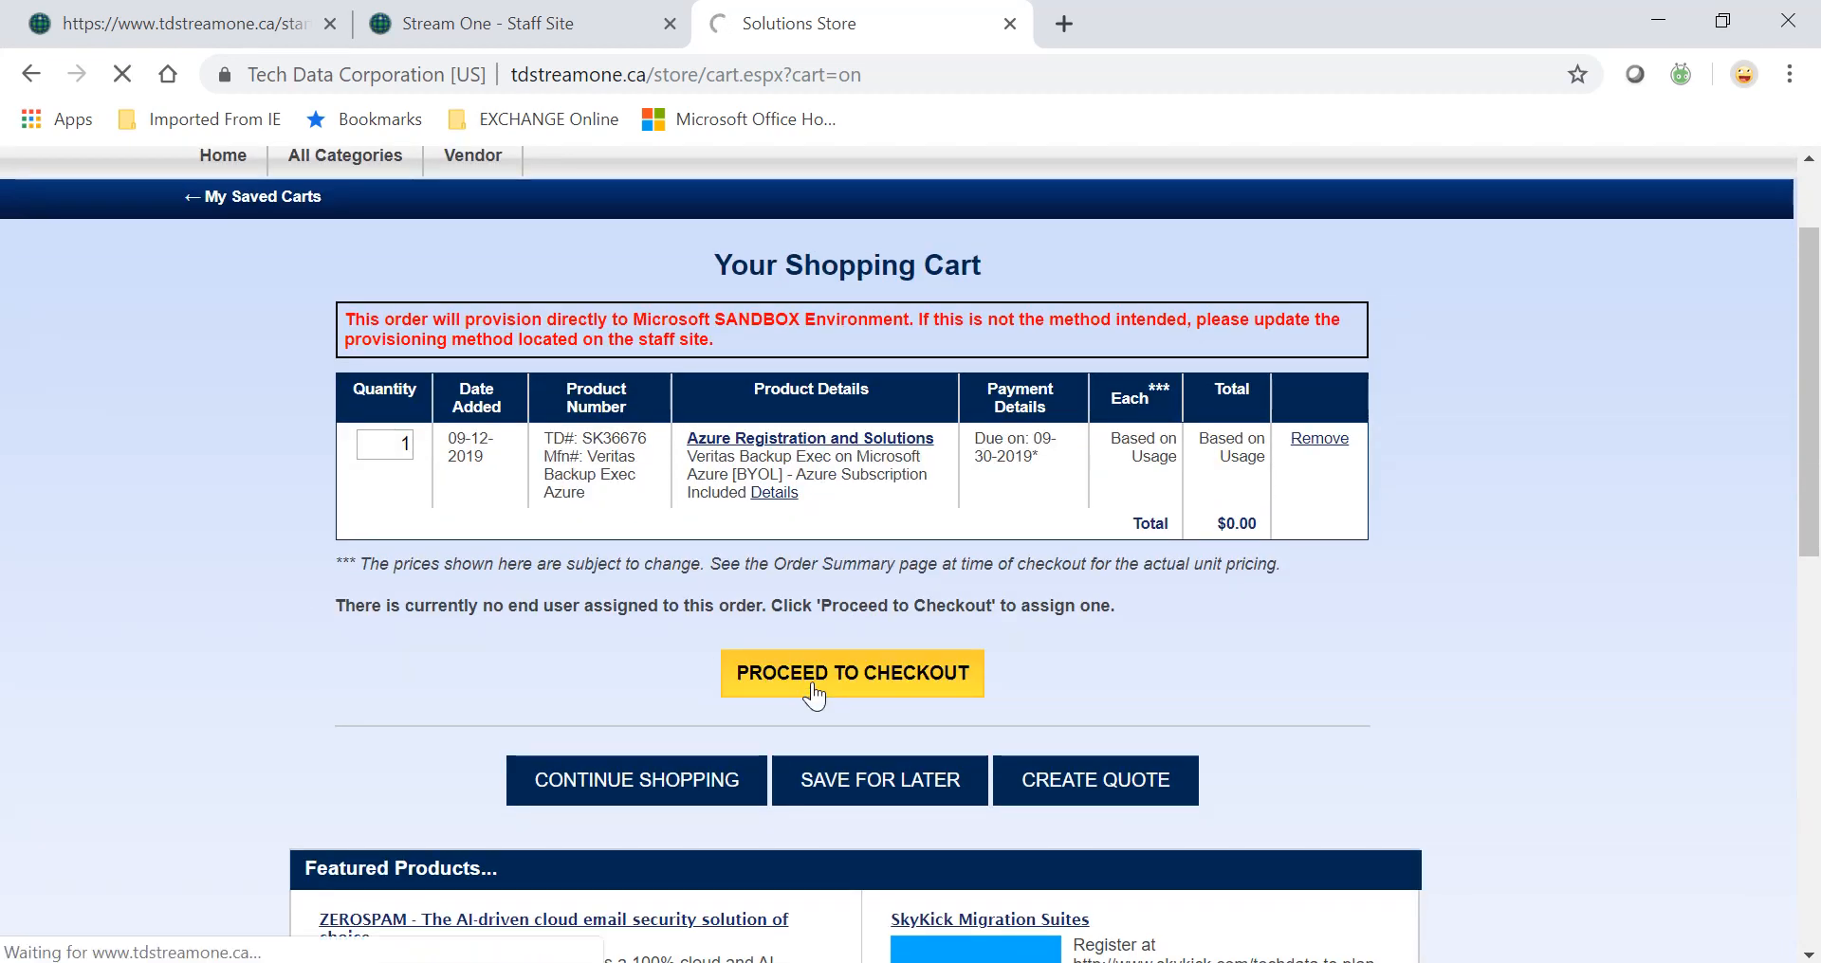
Fill the end customer details from the address book's td company contact and continue to Configuration.
scroll(814, 697, "down", 2)
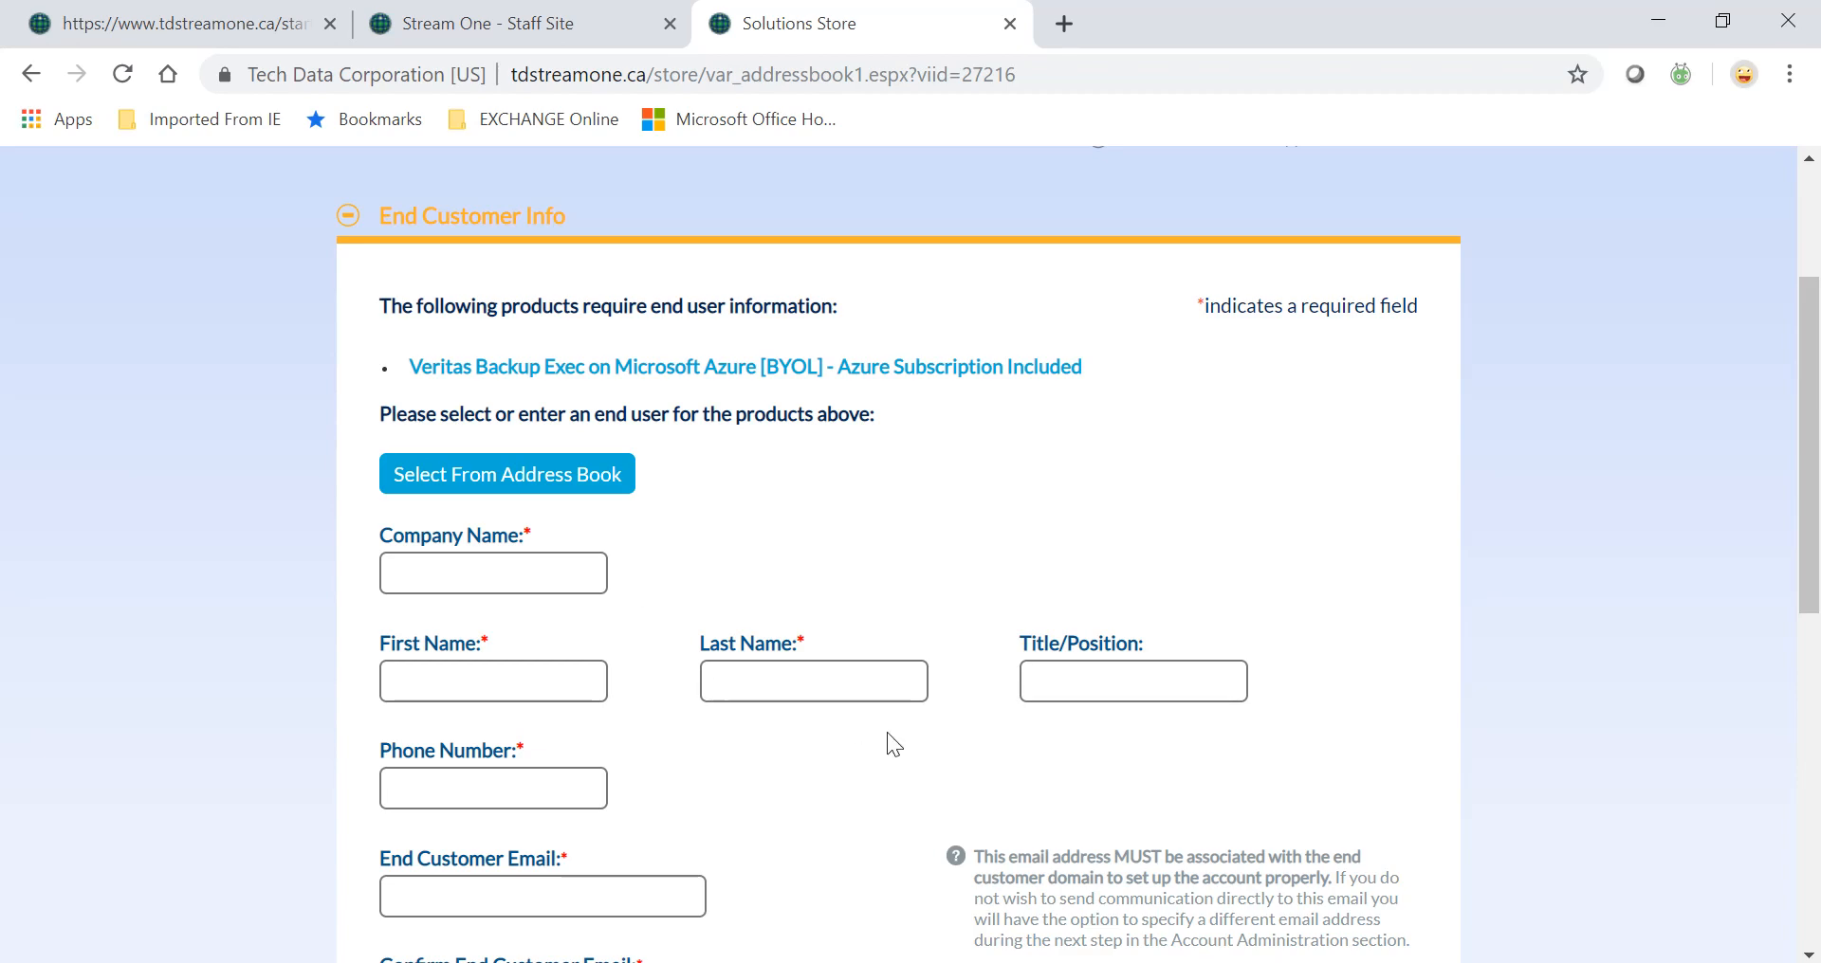
scroll(888, 744, "down", 4)
scroll(889, 744, "up", 5)
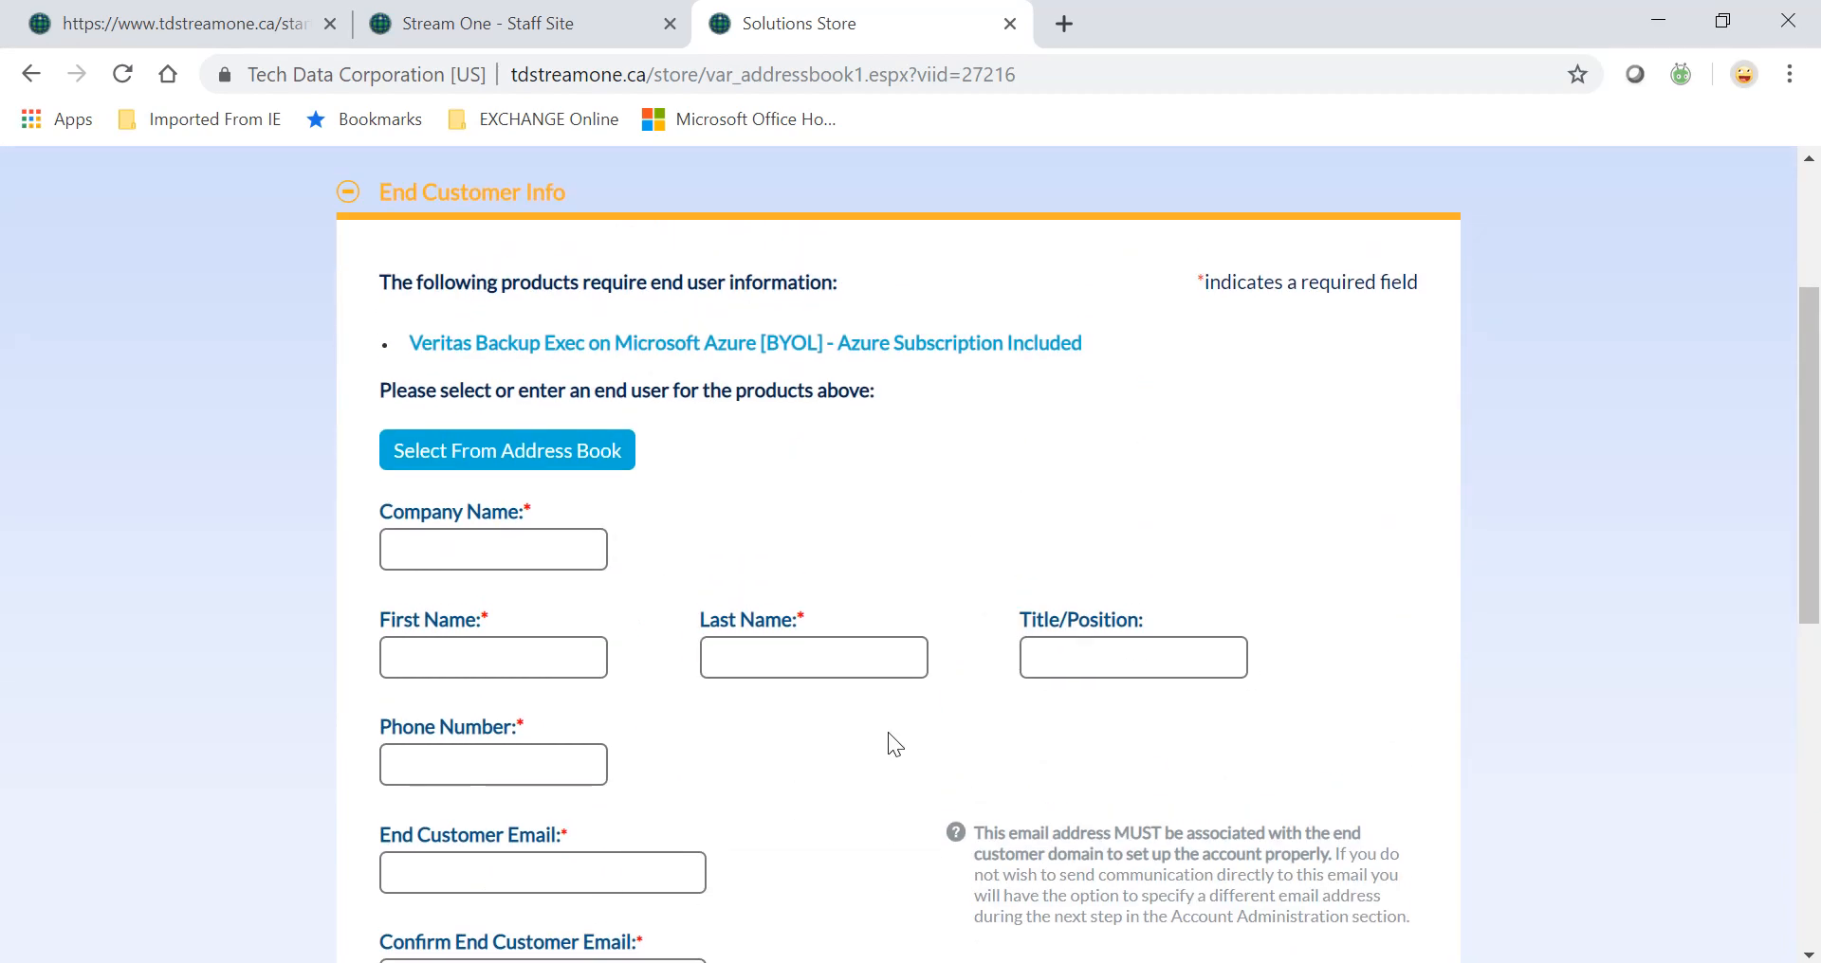
left_click(572, 473)
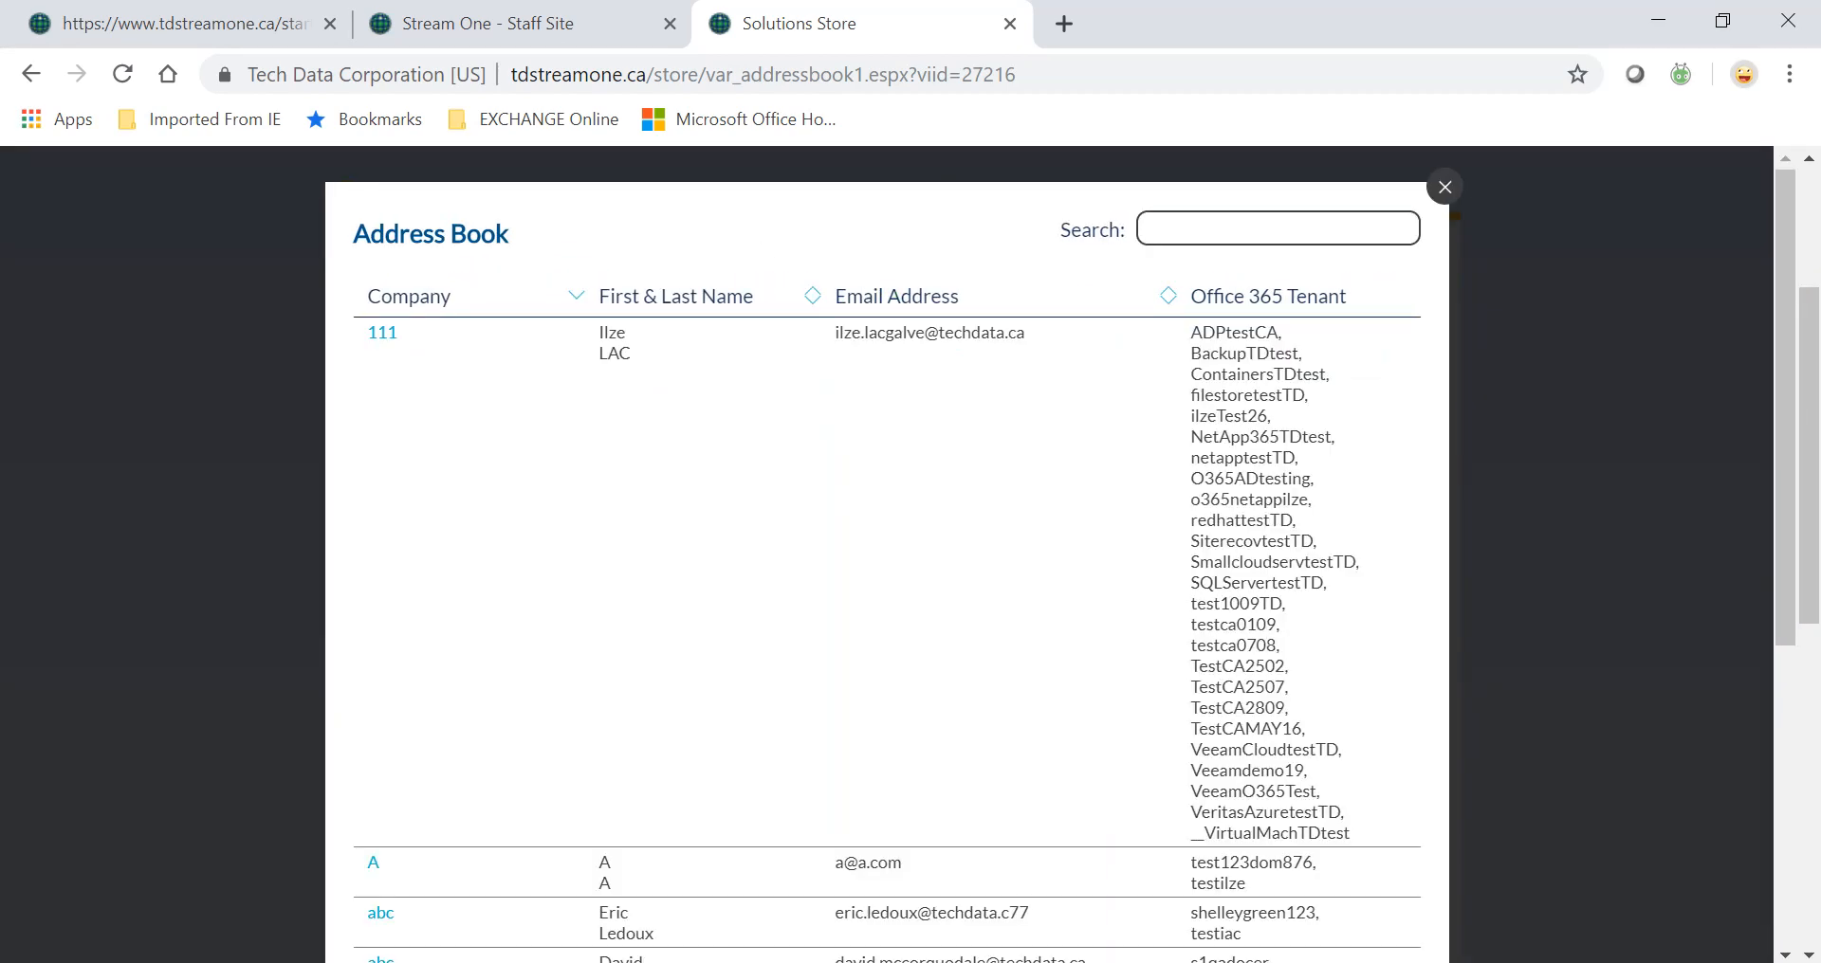
type("girish")
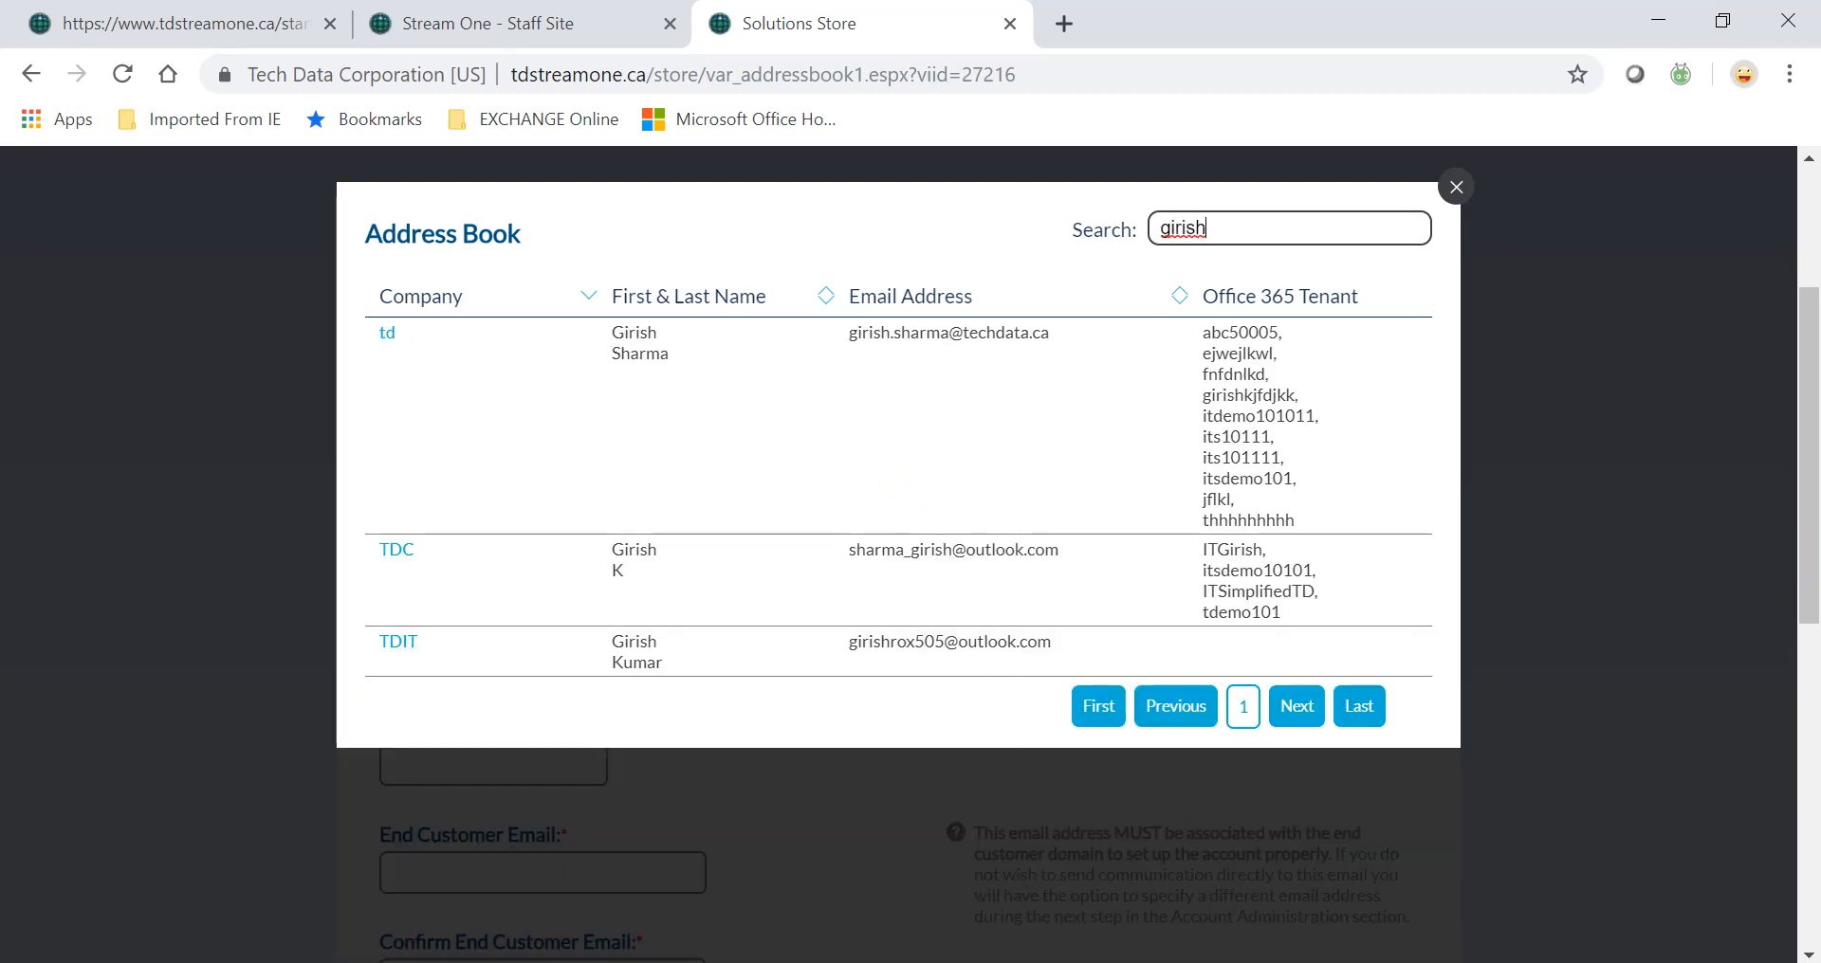
left_click(389, 339)
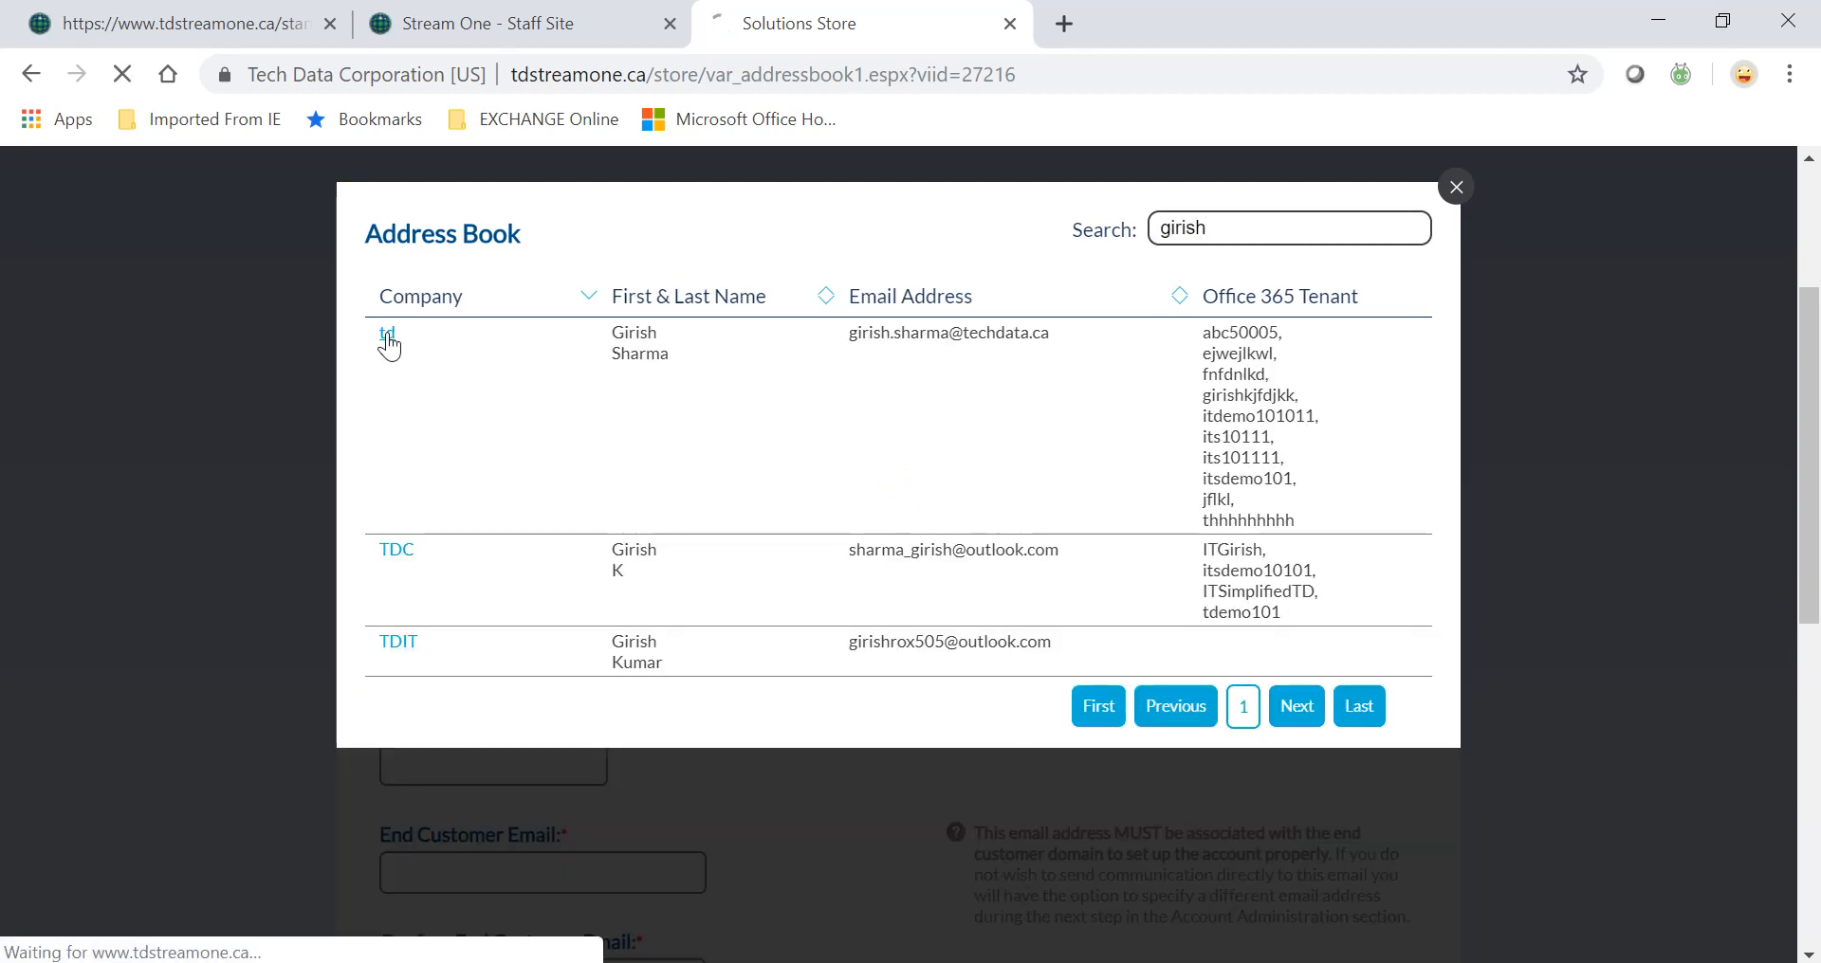
scroll(1000, 643, "down", 5)
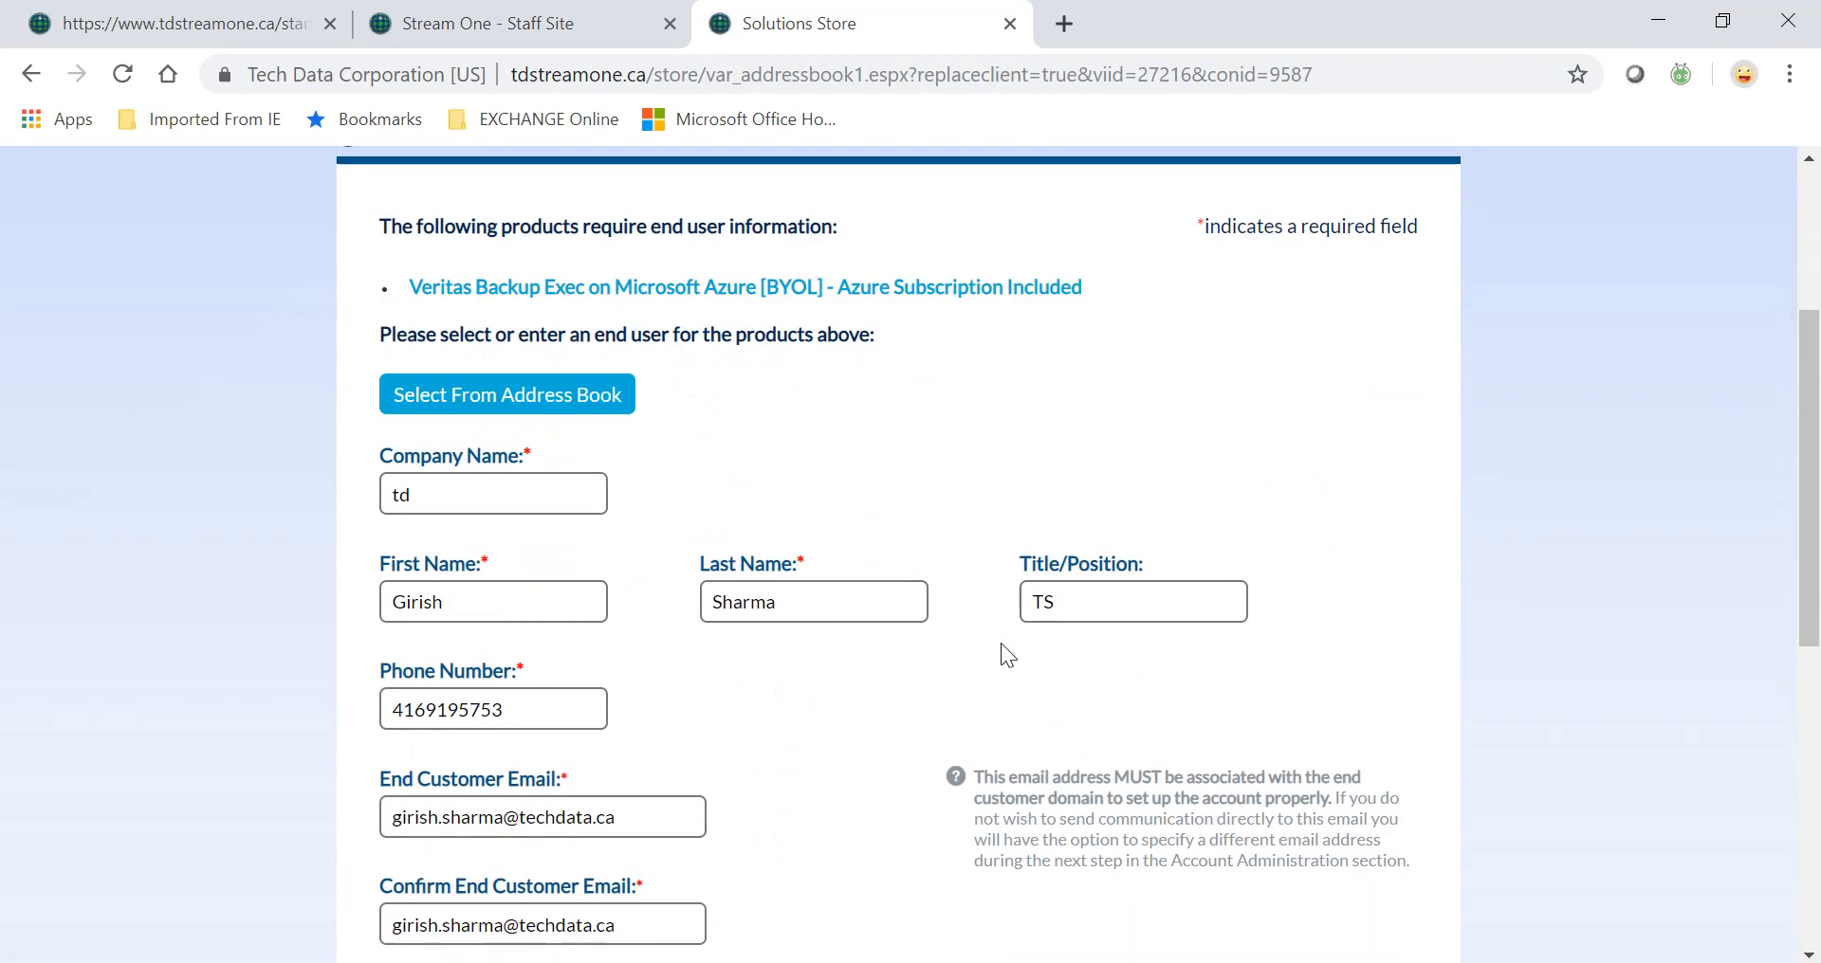
scroll(999, 643, "down", 6)
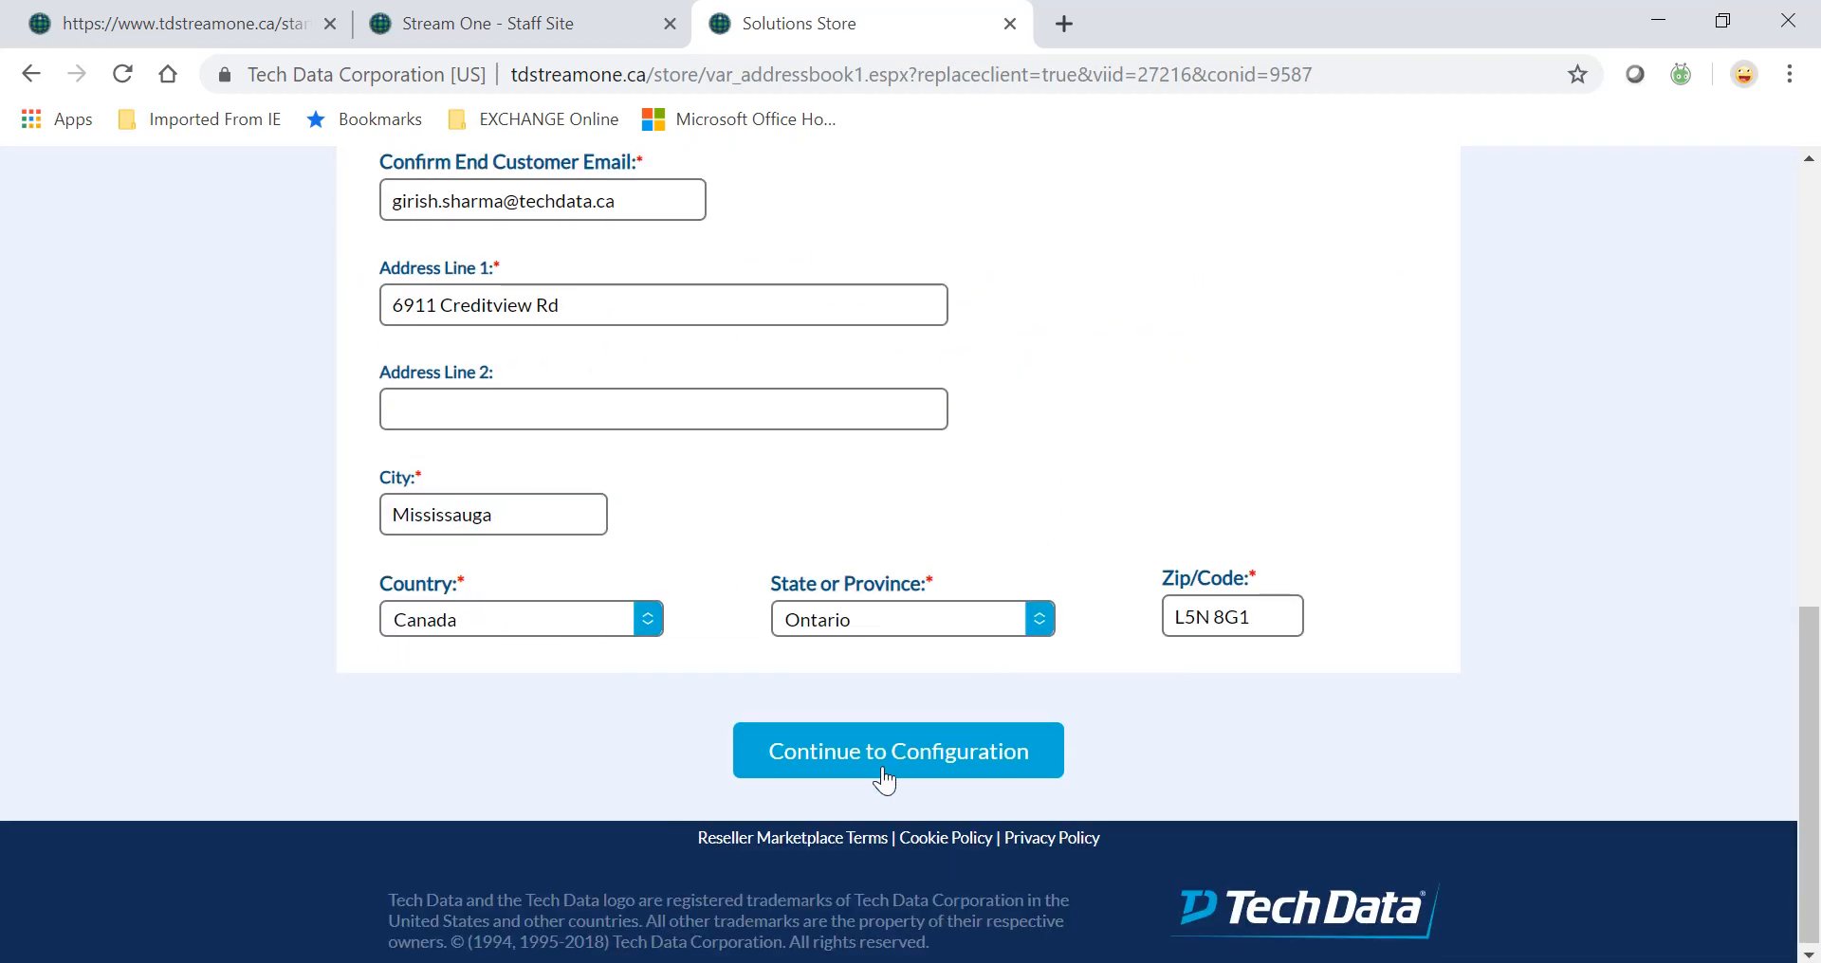
left_click(883, 783)
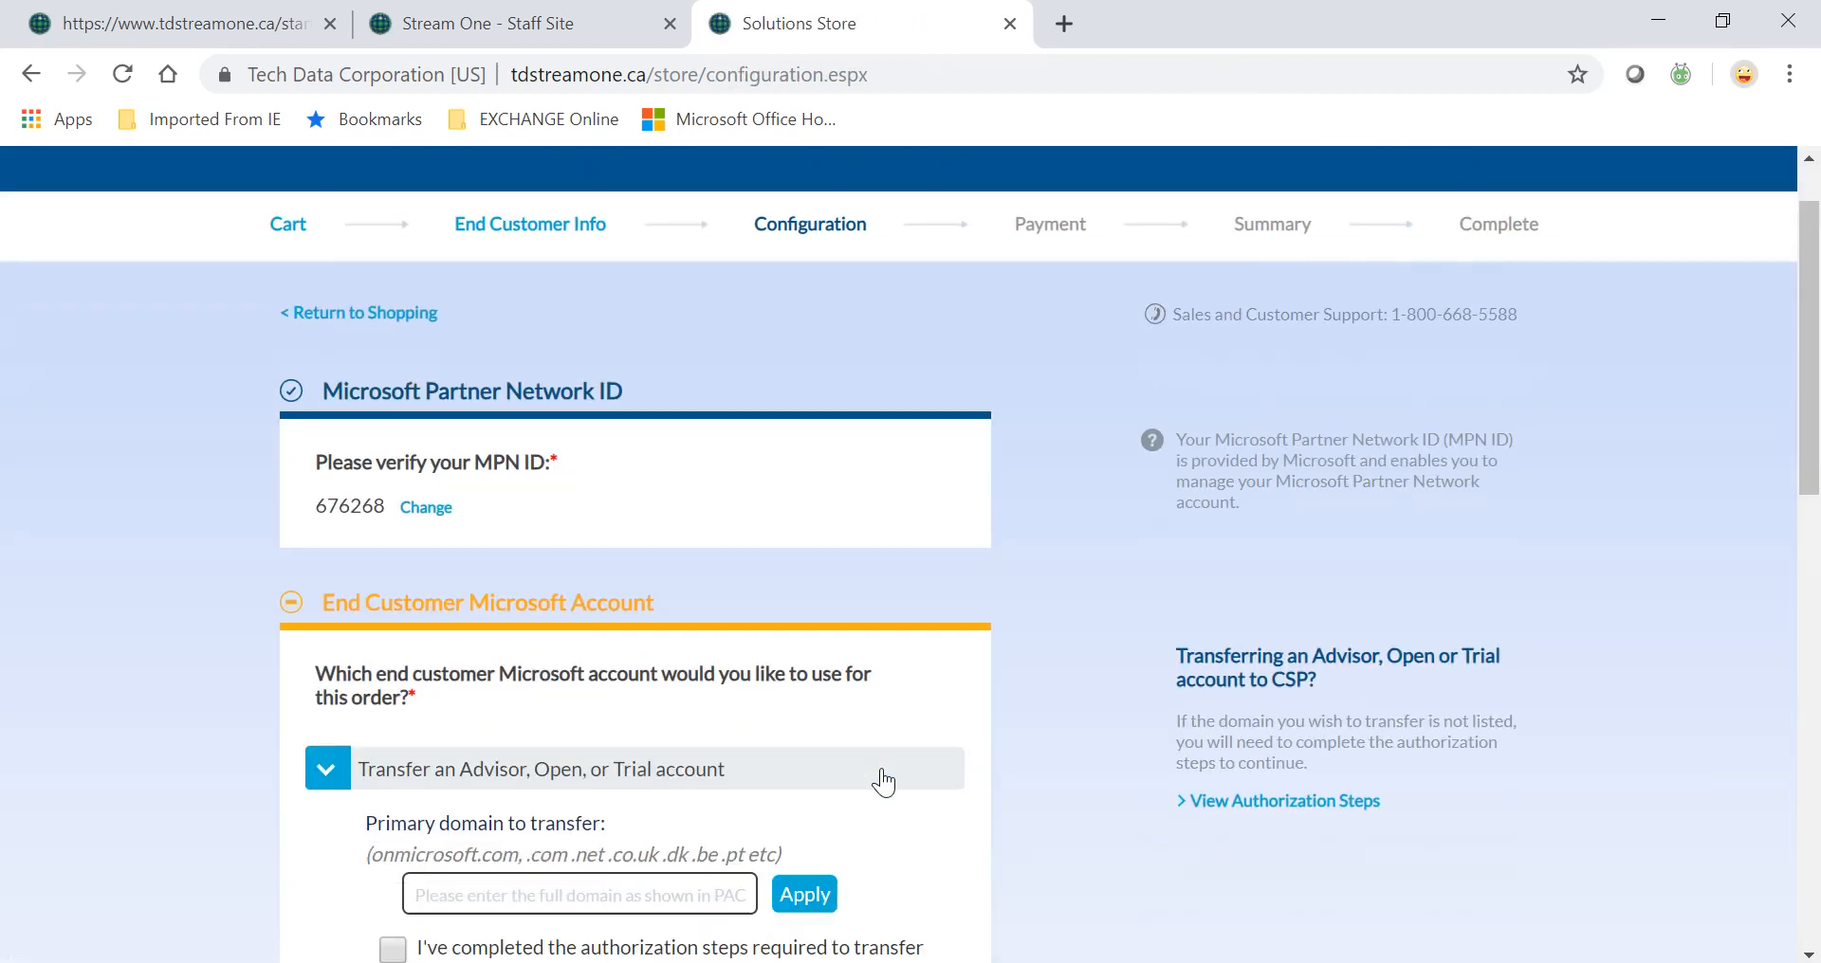
Create a new end customer Microsoft account and confirm itdemotd101.onmicrosoft.com is available.
scroll(882, 784, "down", 1)
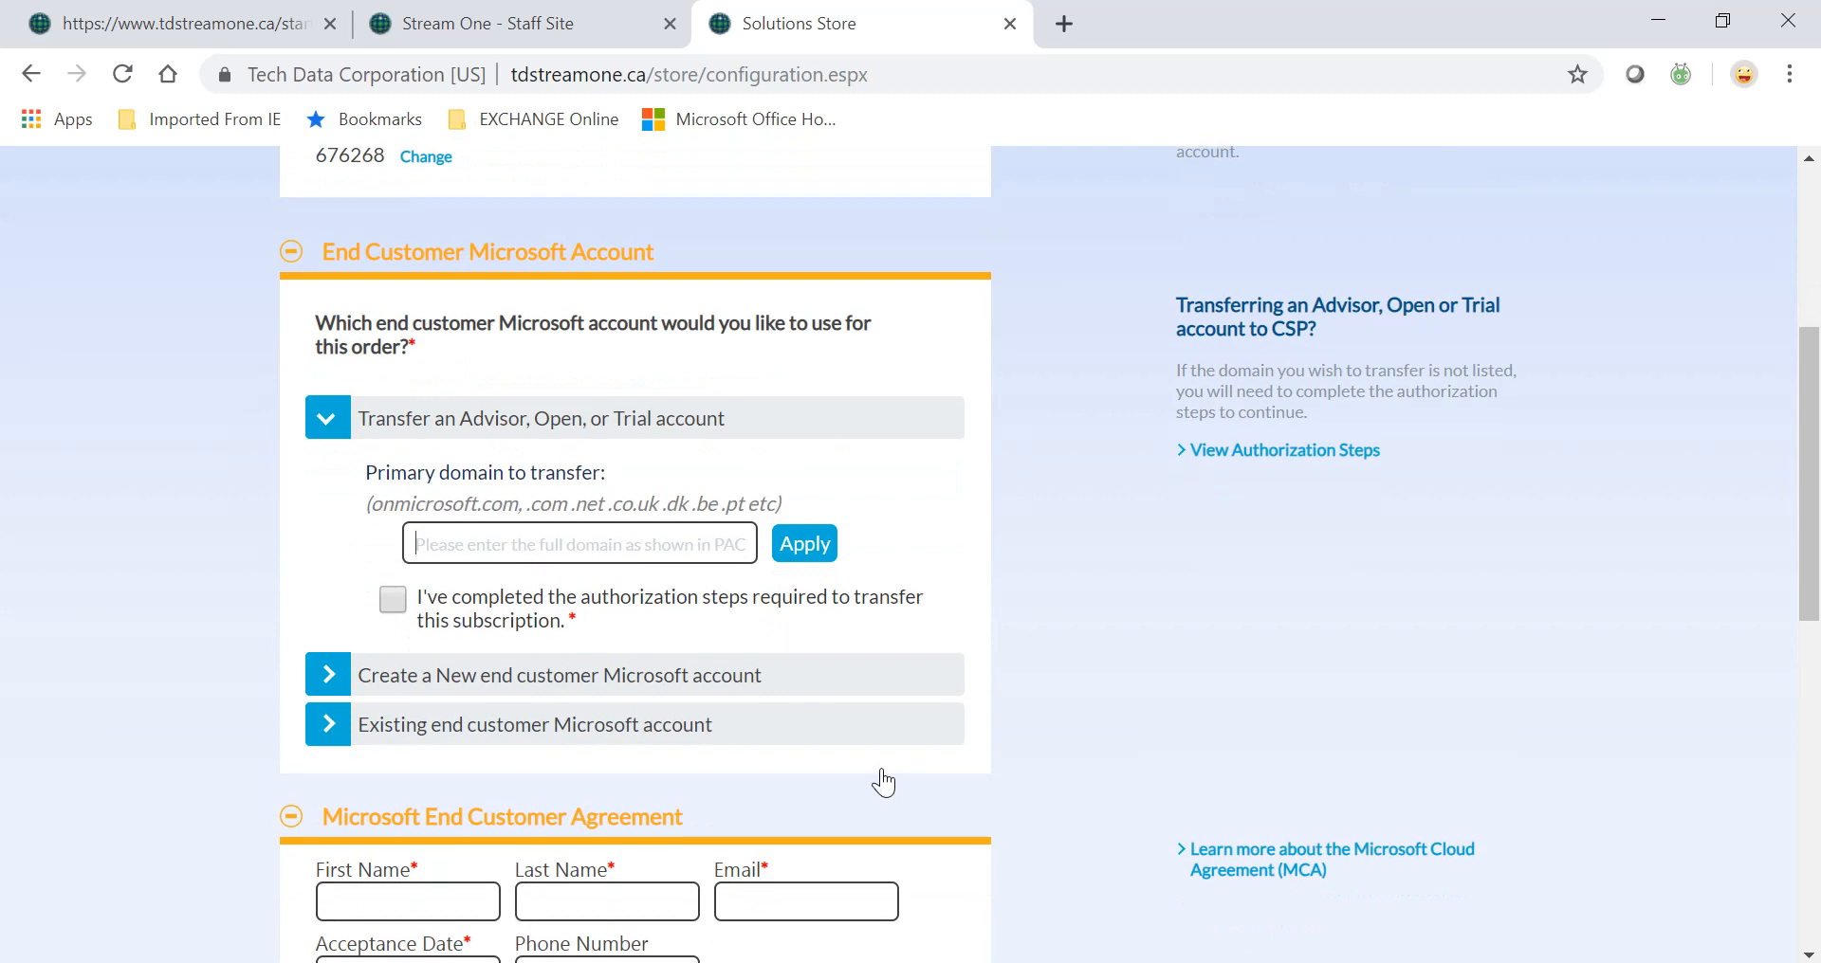
left_click(328, 684)
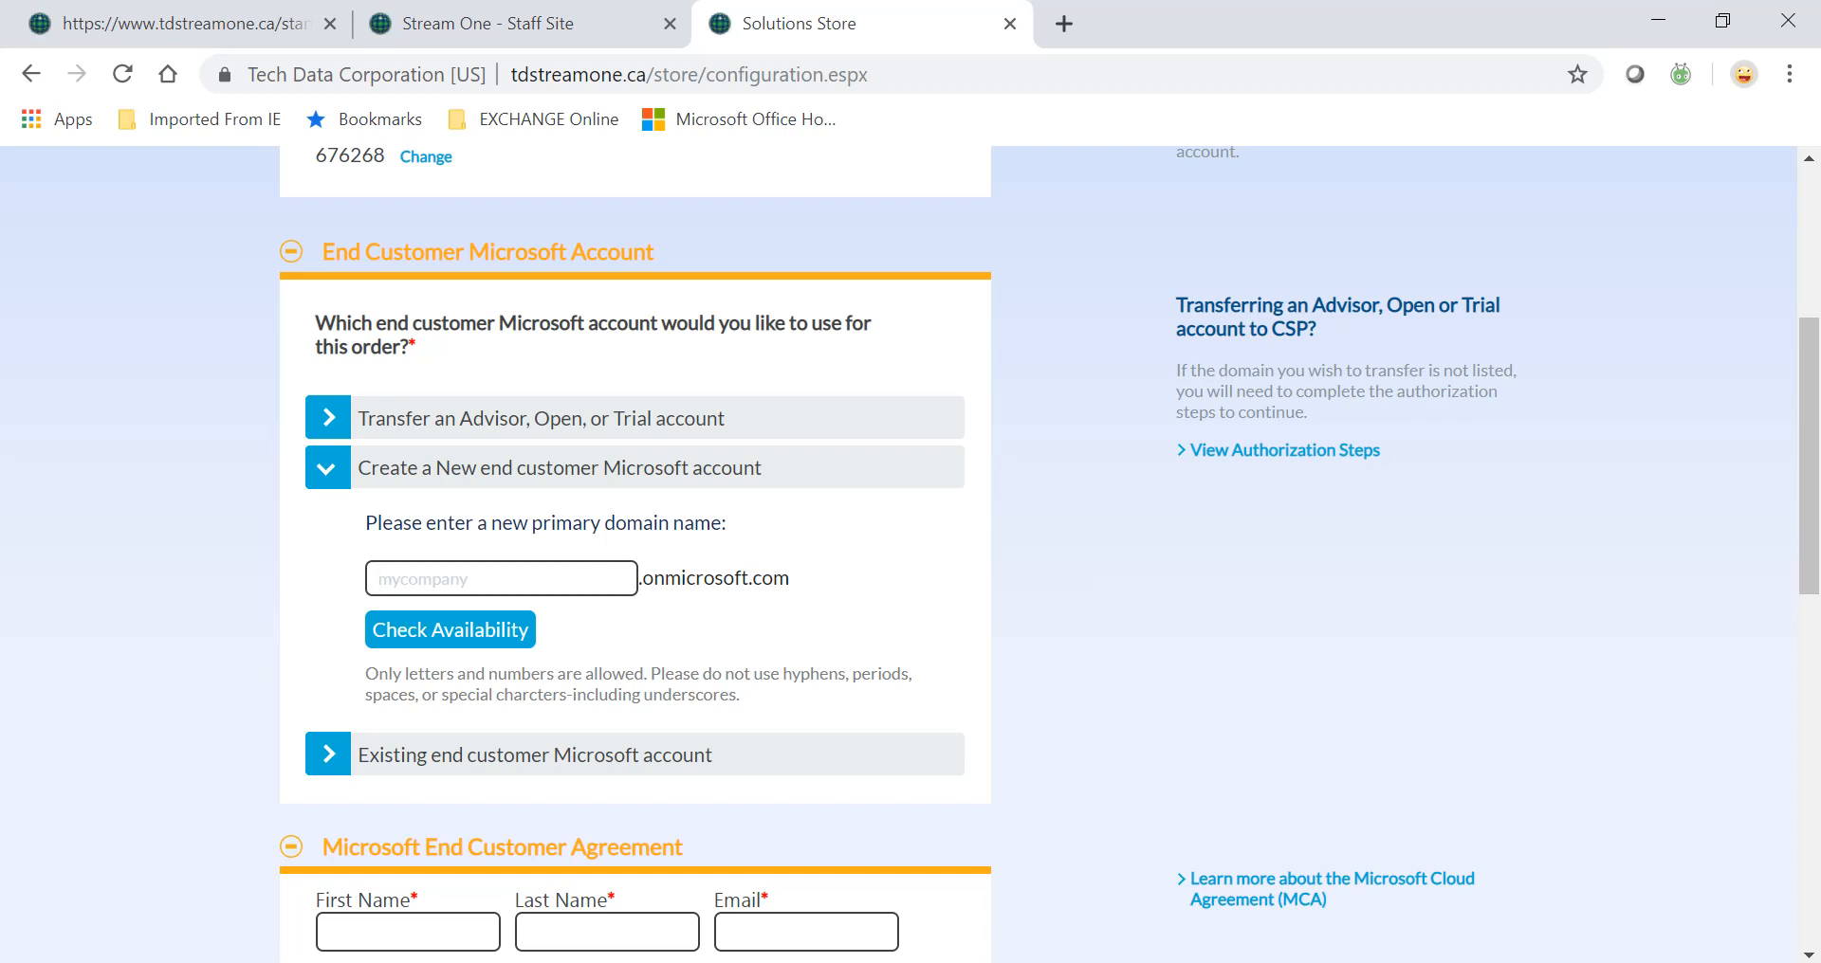
type("itdemotd101")
left_click(482, 637)
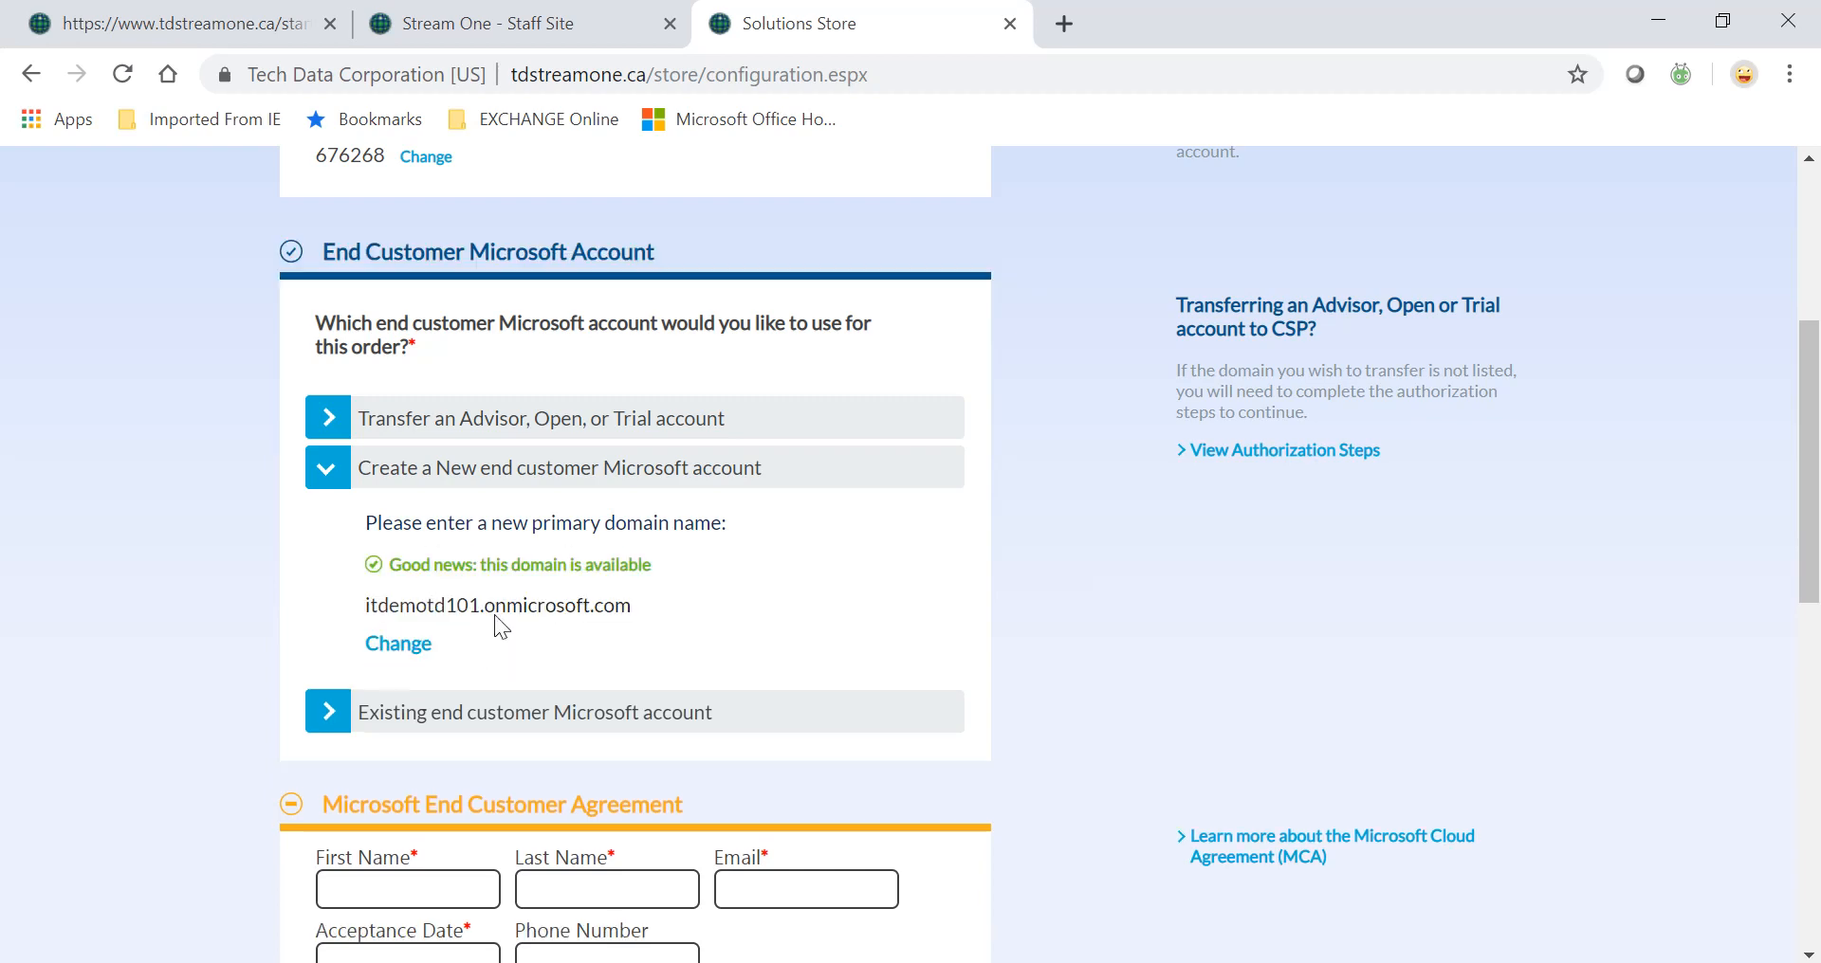
scroll(726, 657, "down", 3)
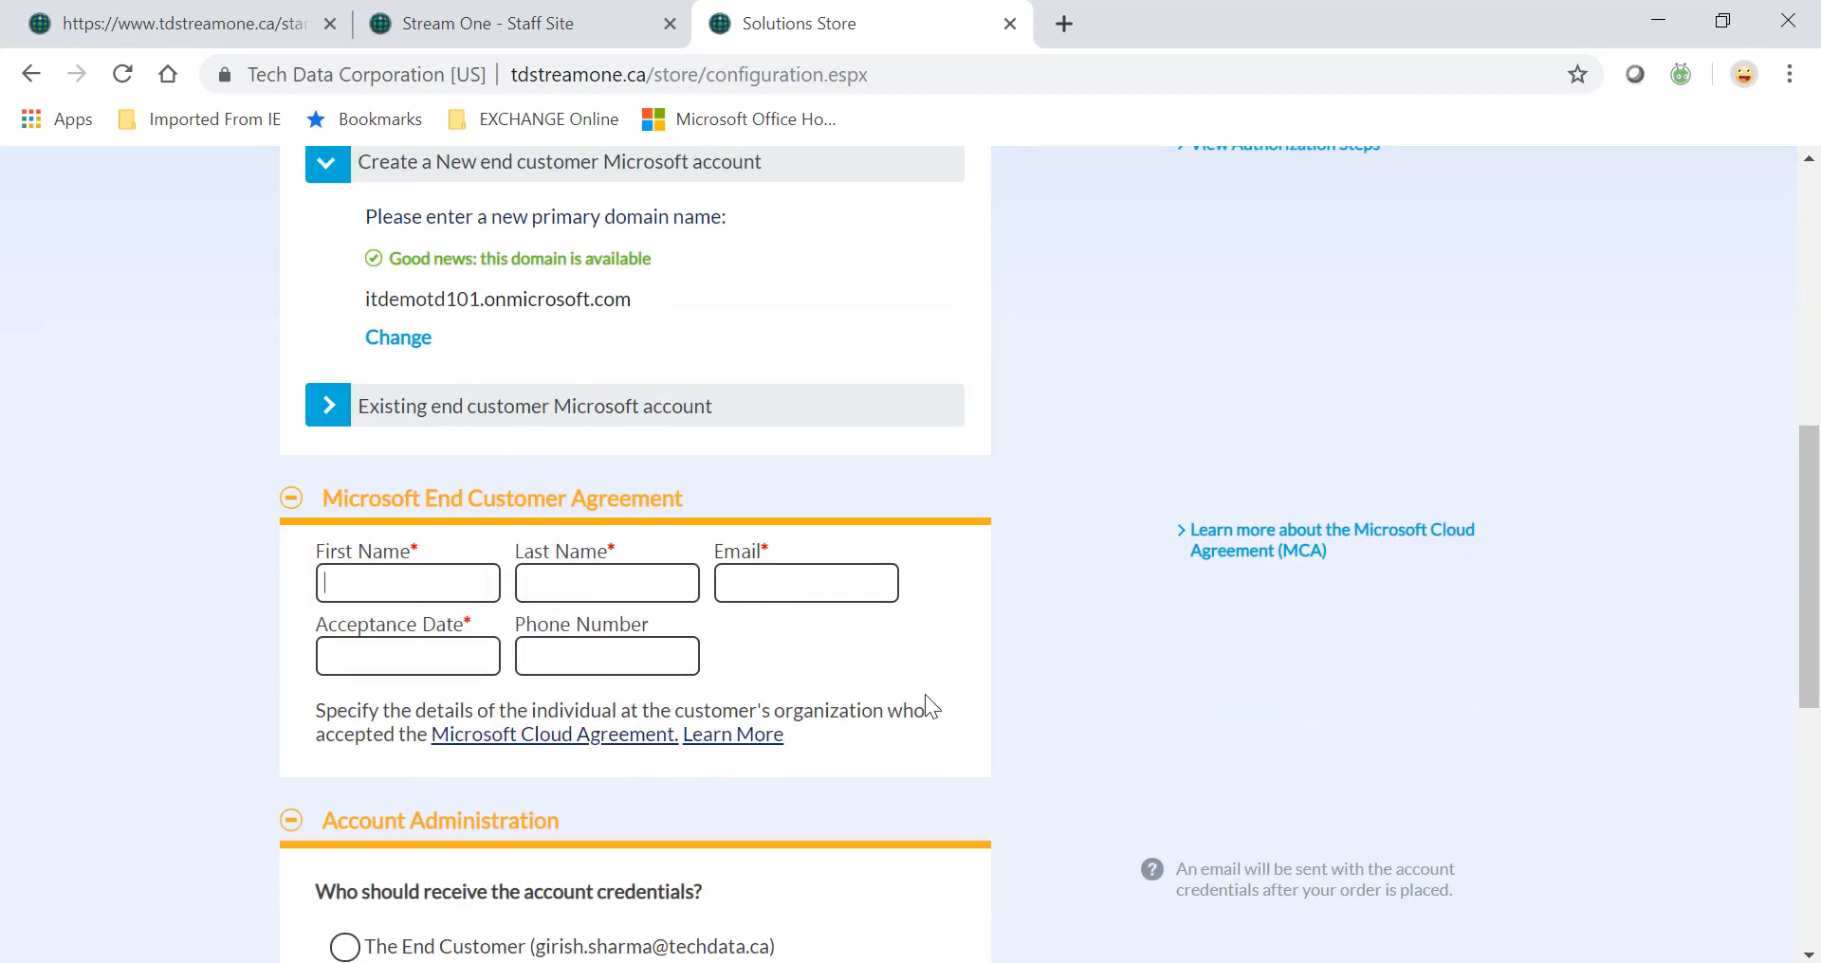
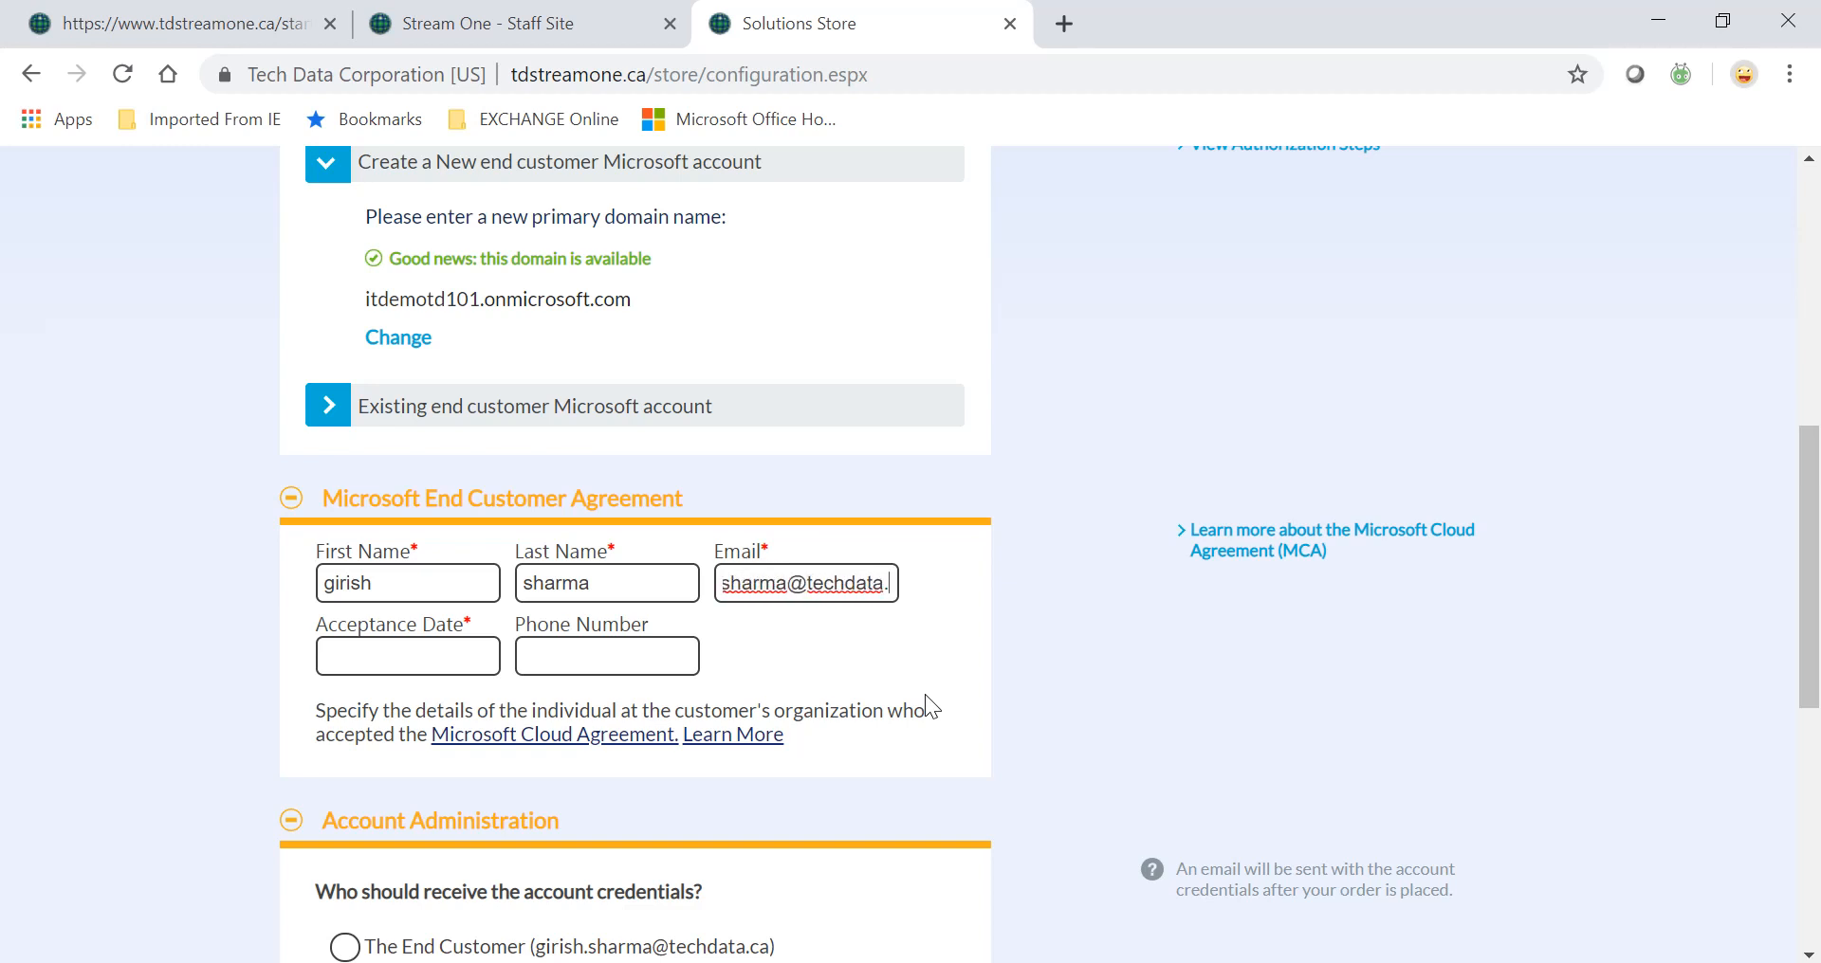
Enter the contact's e-mail, set acceptance date 09/12/2019, and enter the contact's phone number.
key("Tab")
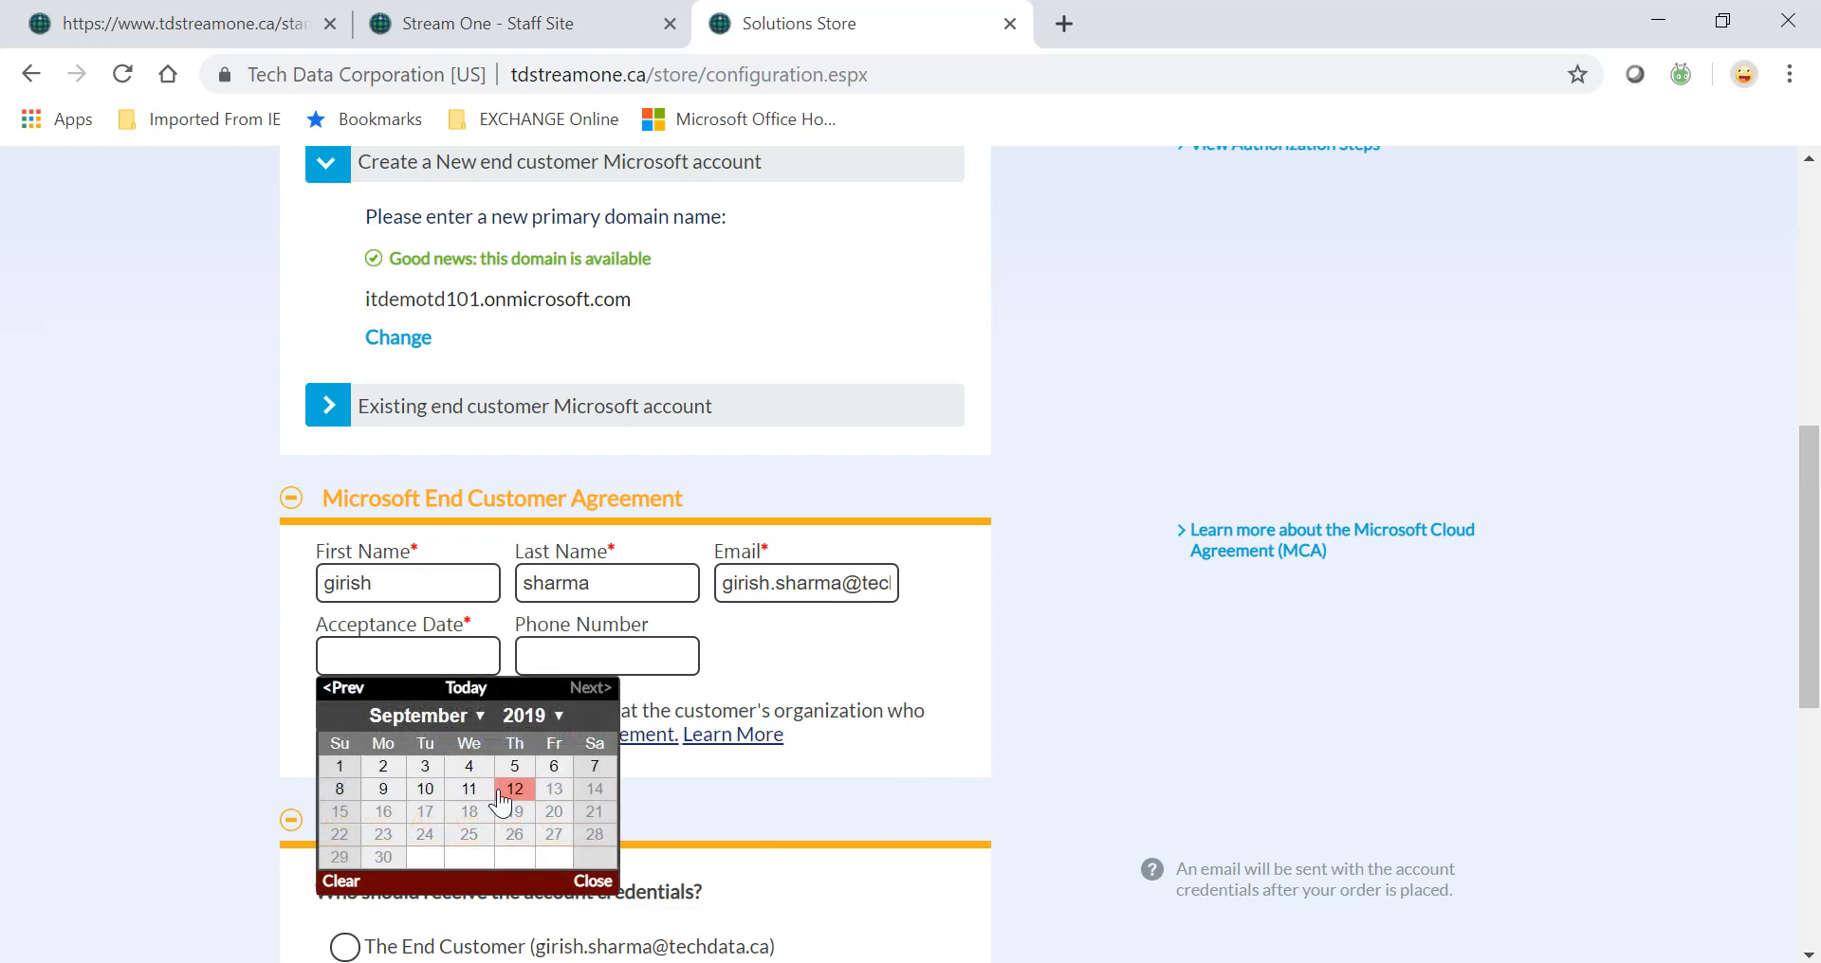
left_click(512, 791)
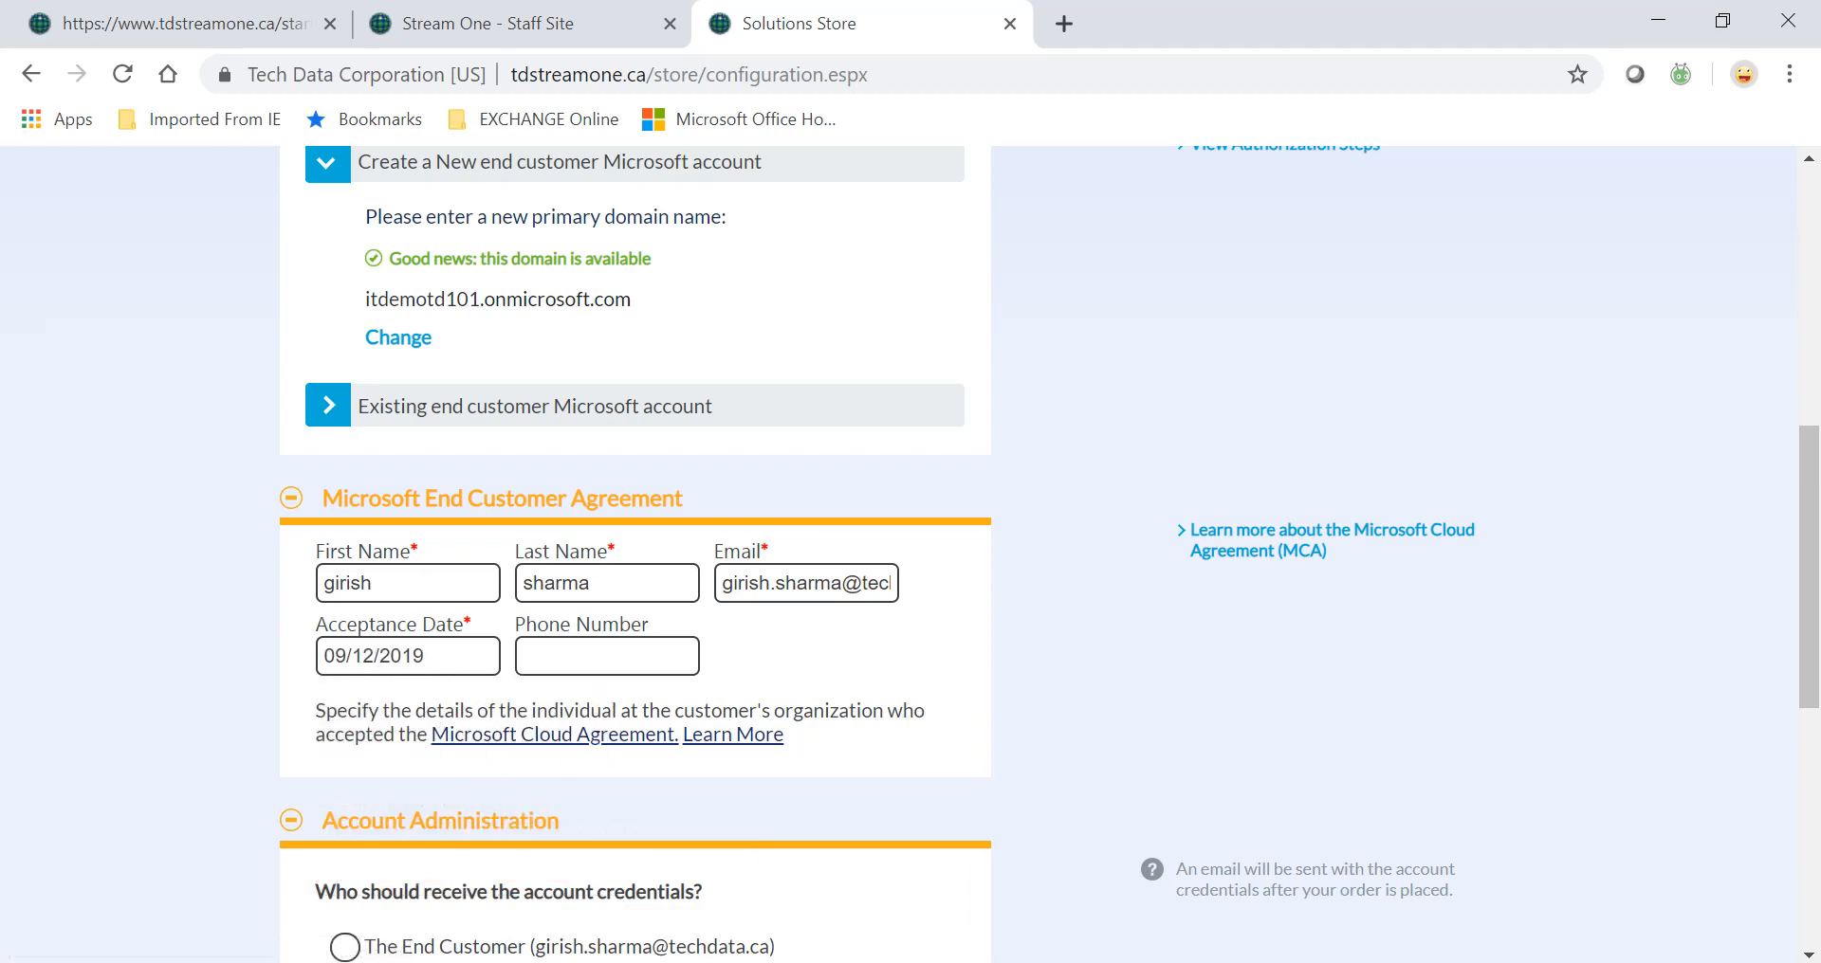
Send the account credentials to the end customer and continue to Payment.
scroll(390, 712, "down", 3)
left_click(391, 726)
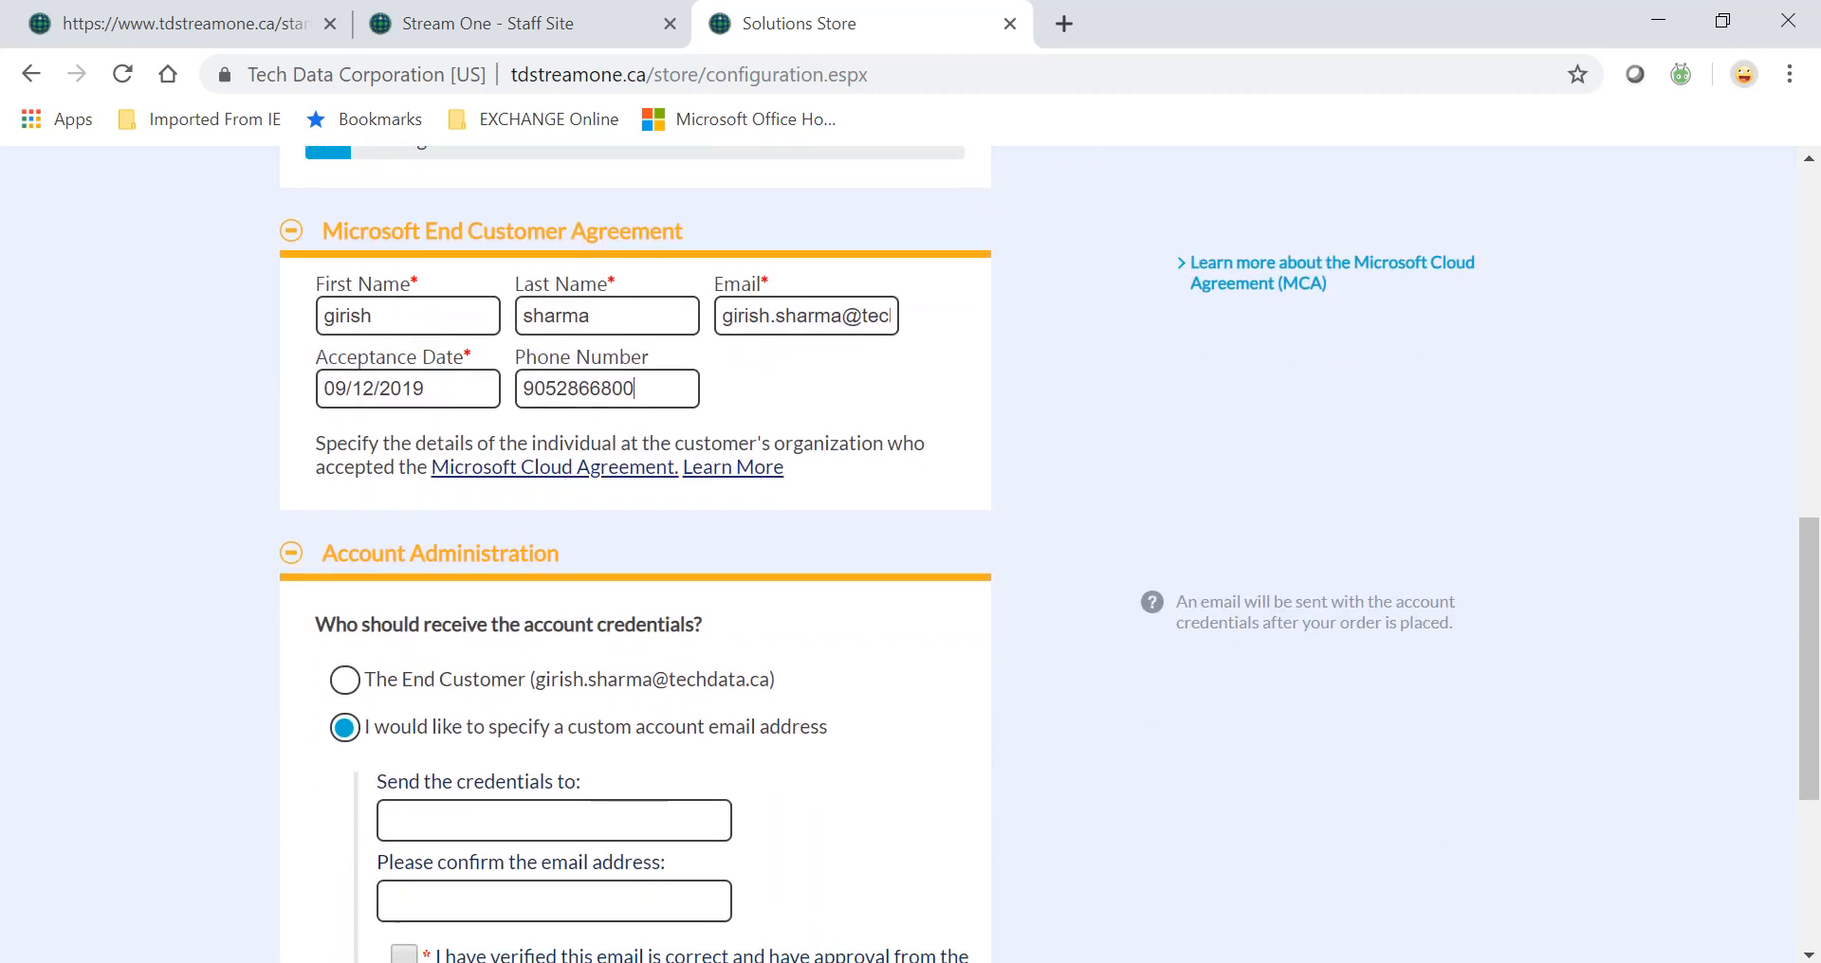
left_click(344, 689)
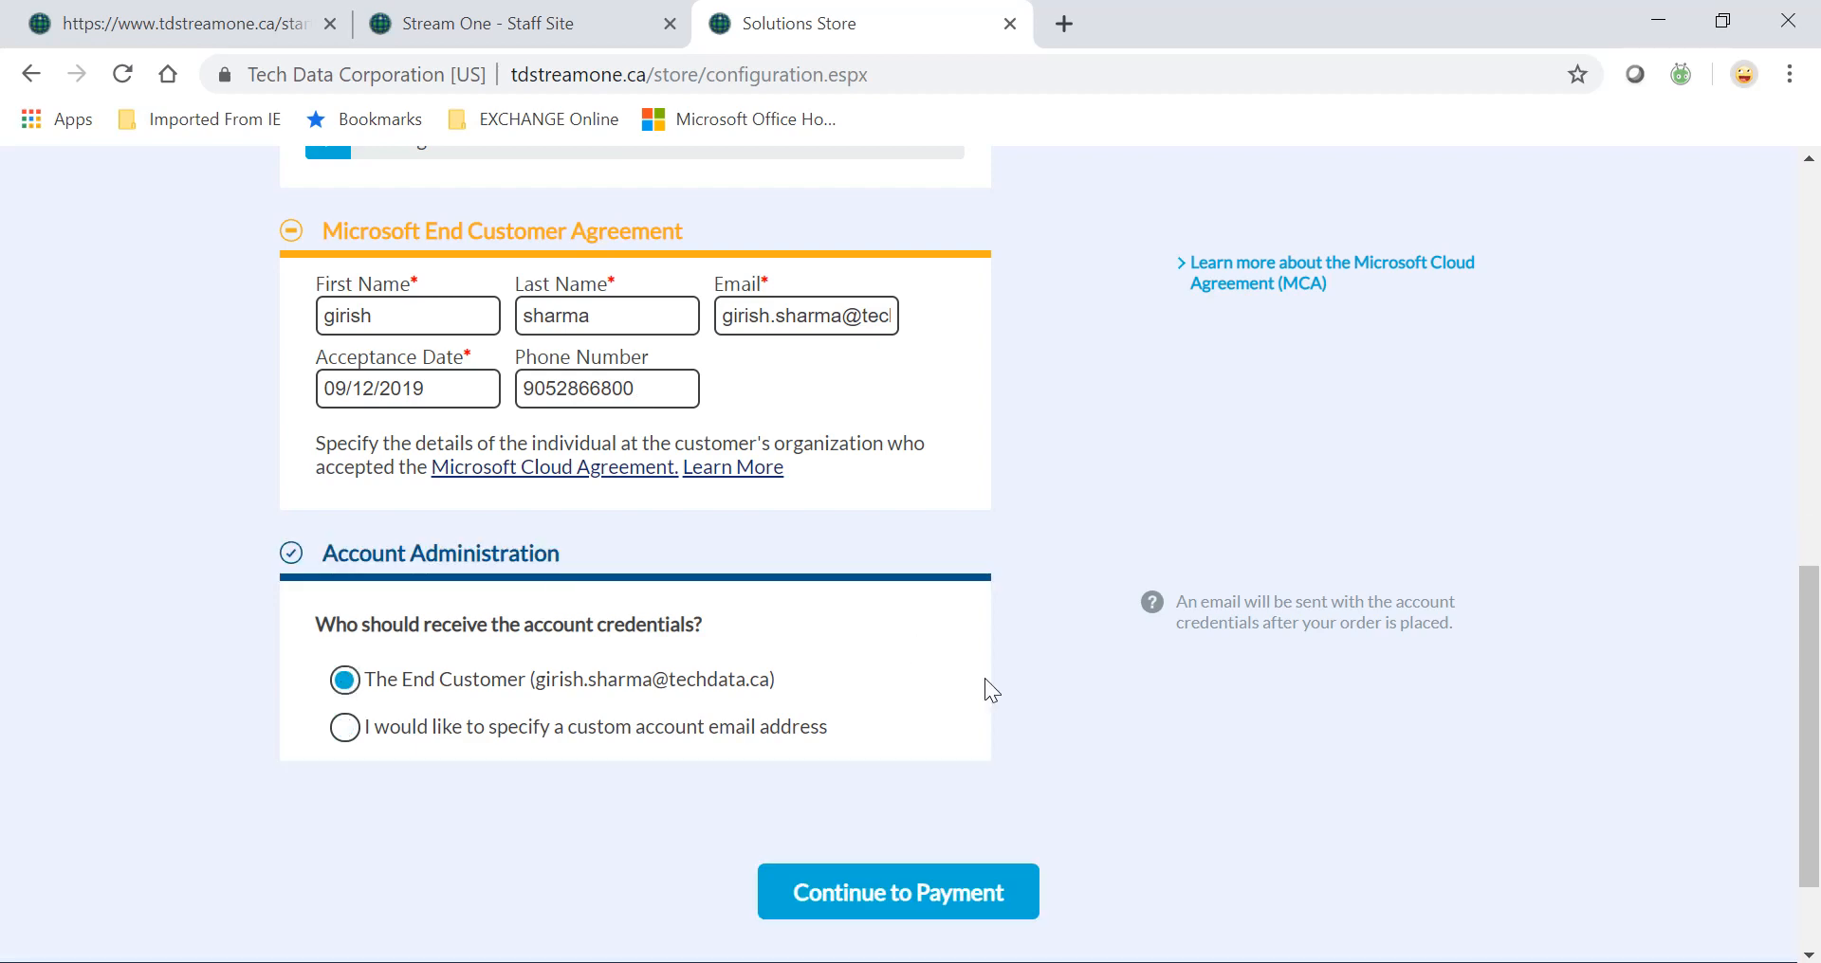
scroll(985, 679, "down", 2)
left_click(871, 755)
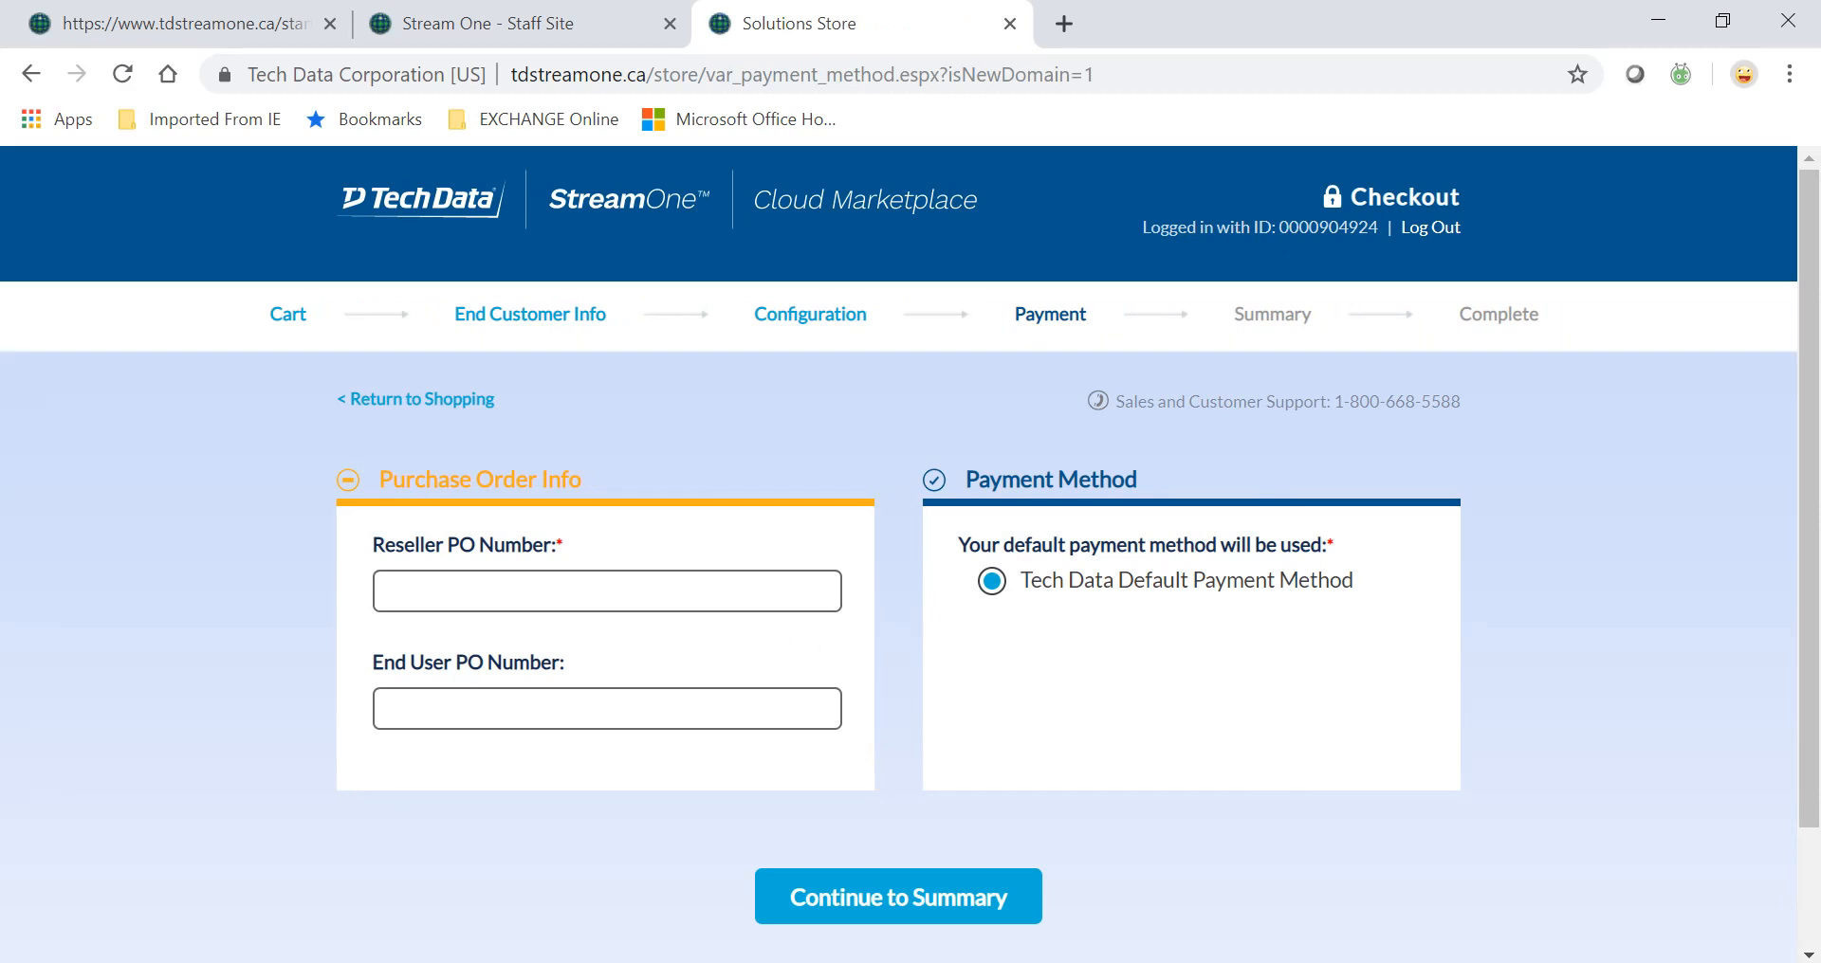
Enter reseller PO number TD-DEMO101 and review the $0.00 order summary.
type("T")
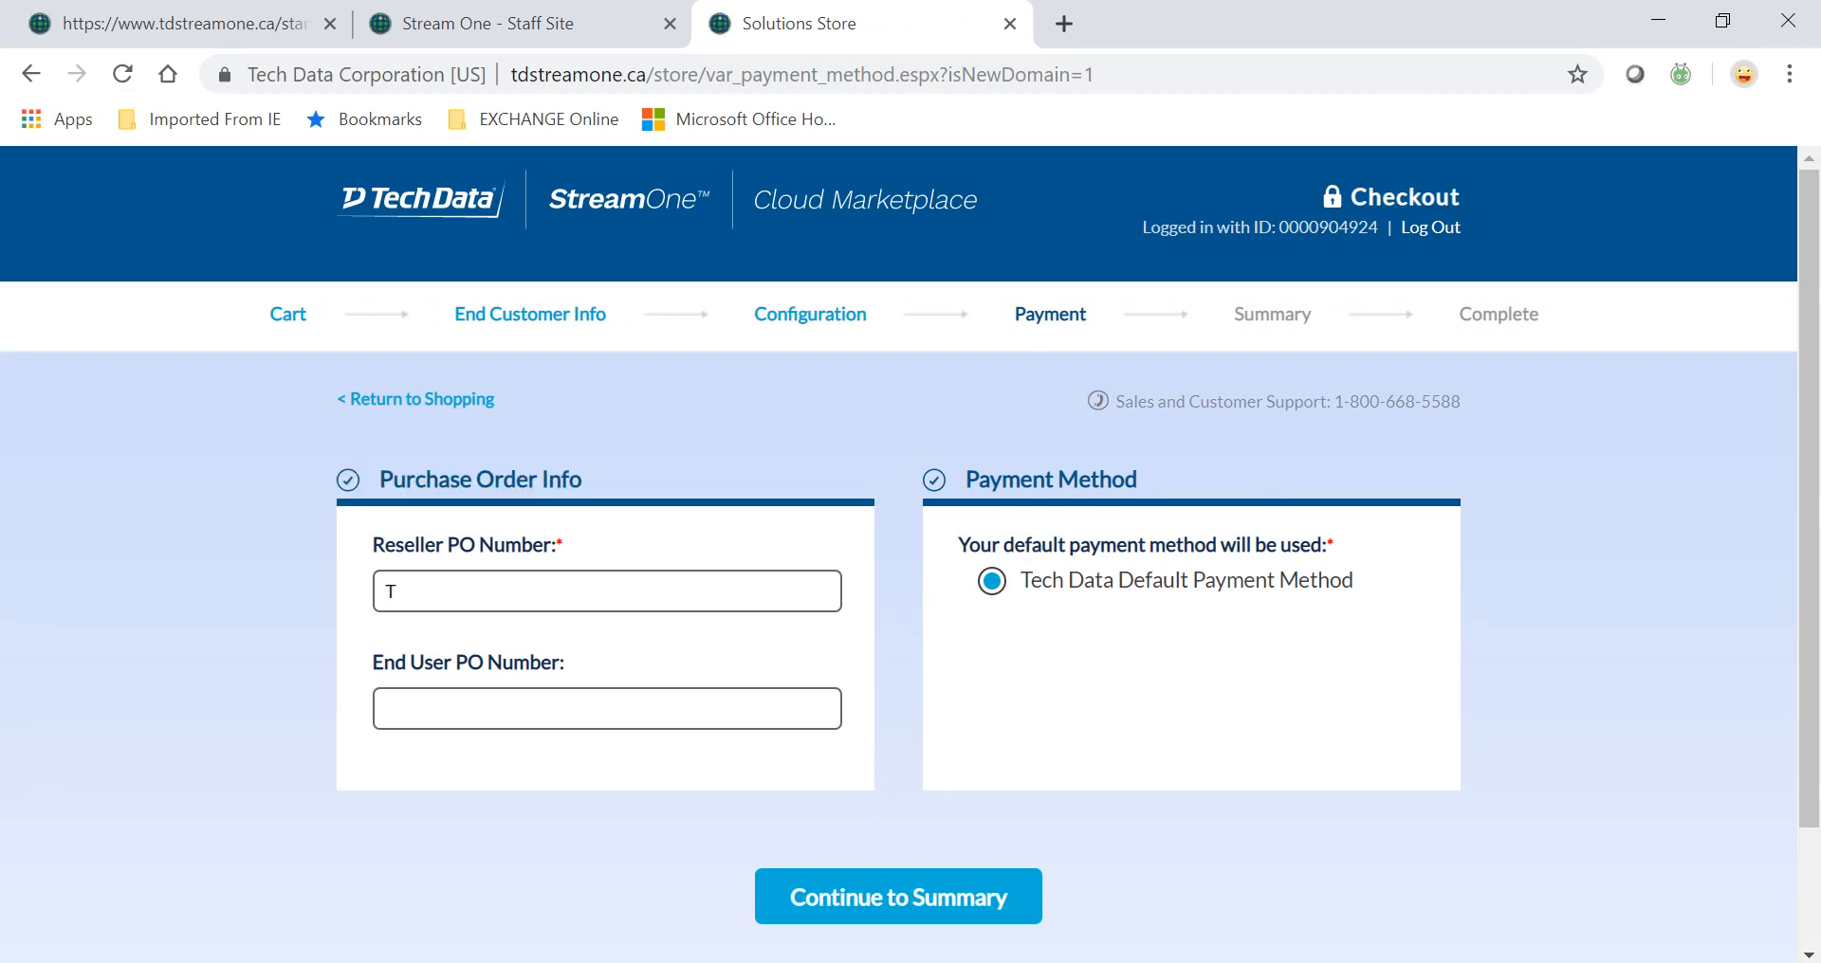
type("D-DEMO101")
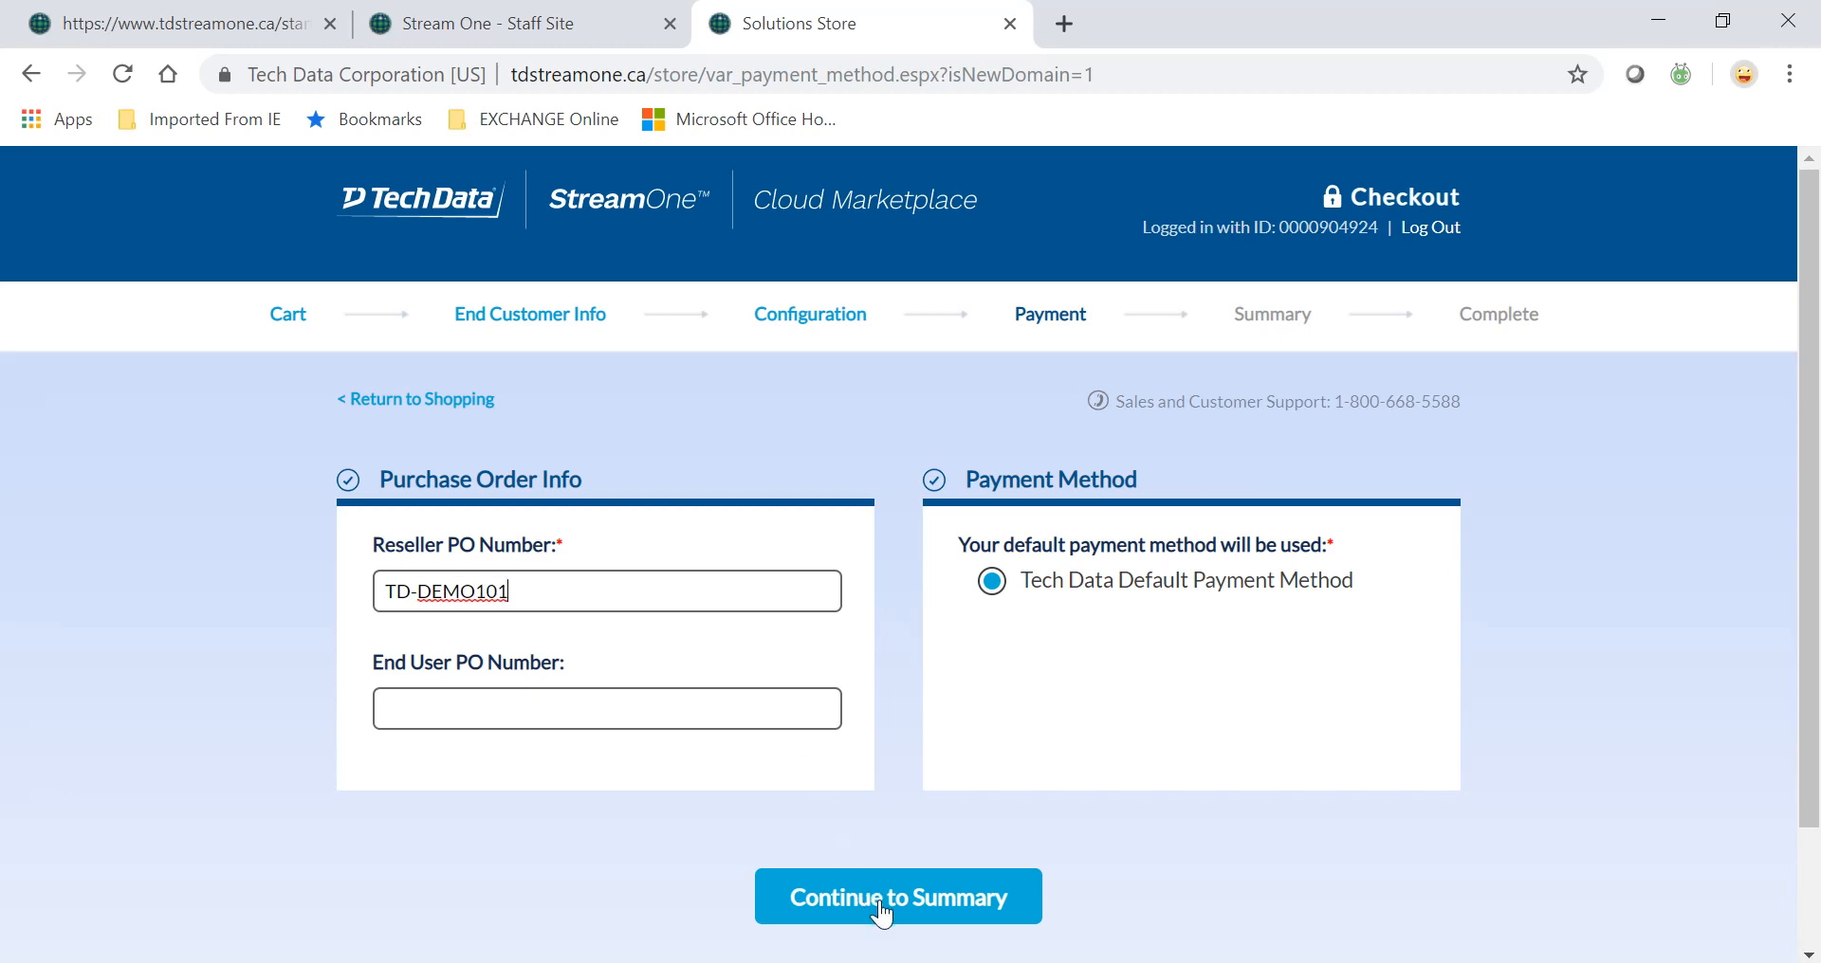
left_click(881, 907)
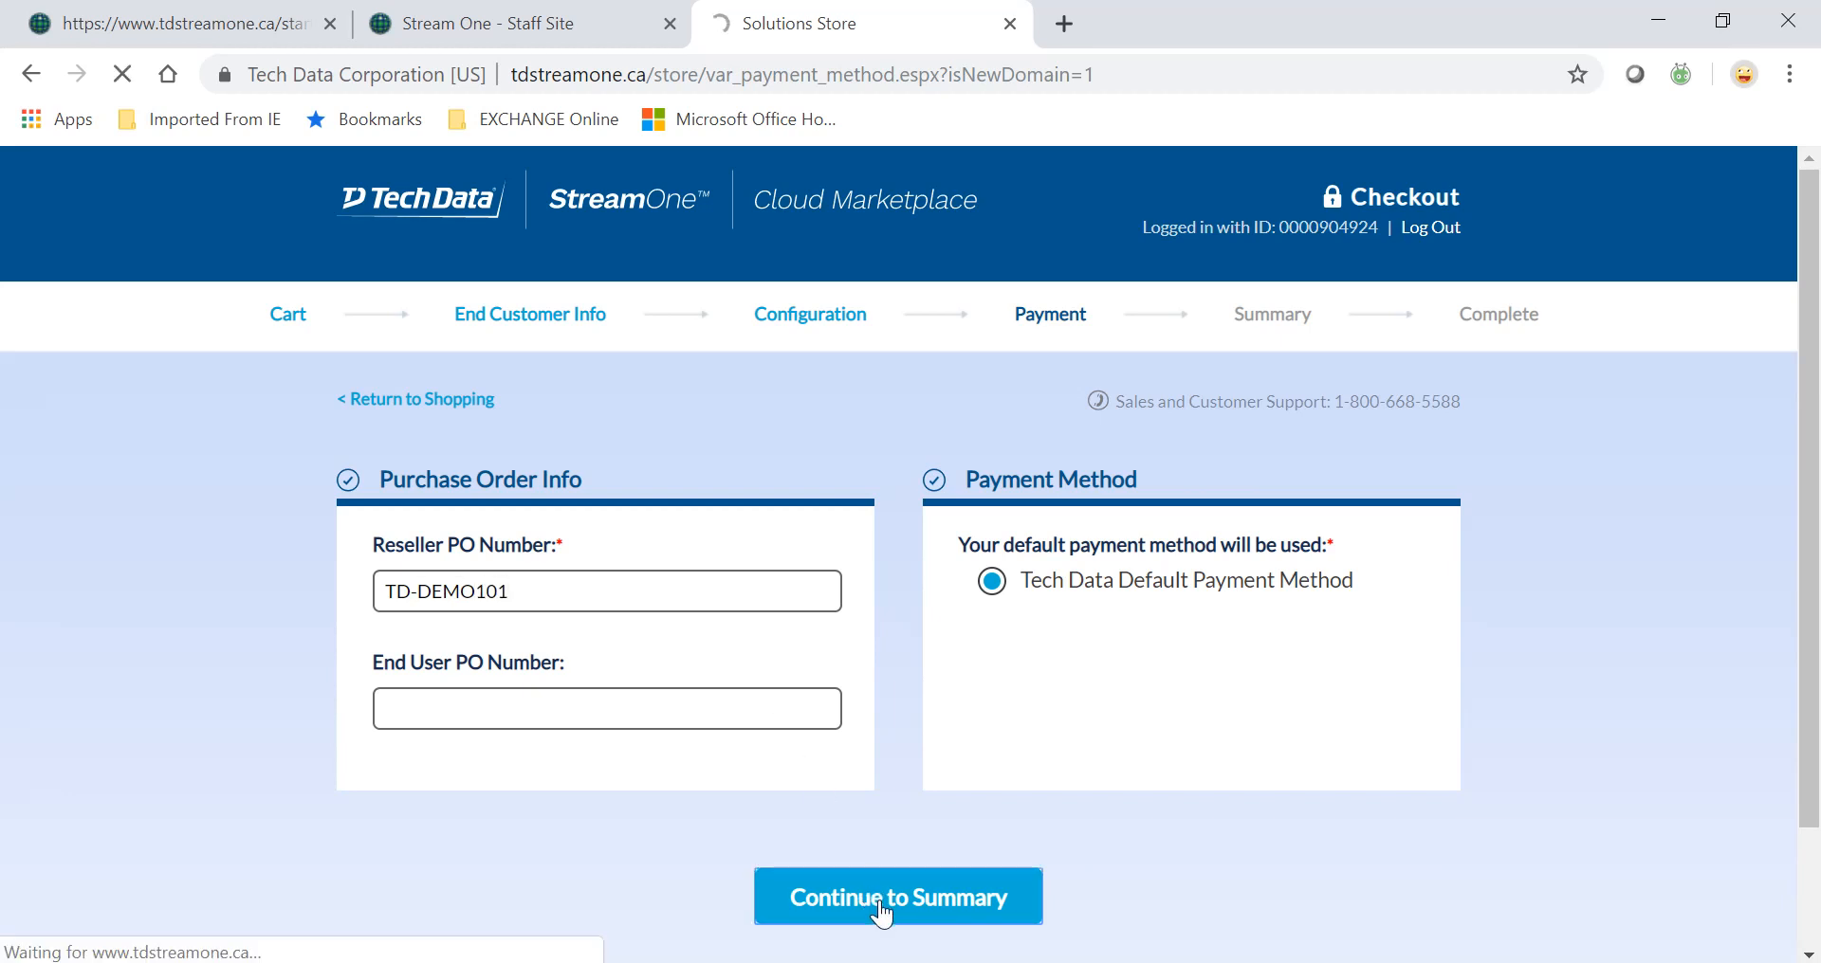
scroll(1198, 764, "down", 1)
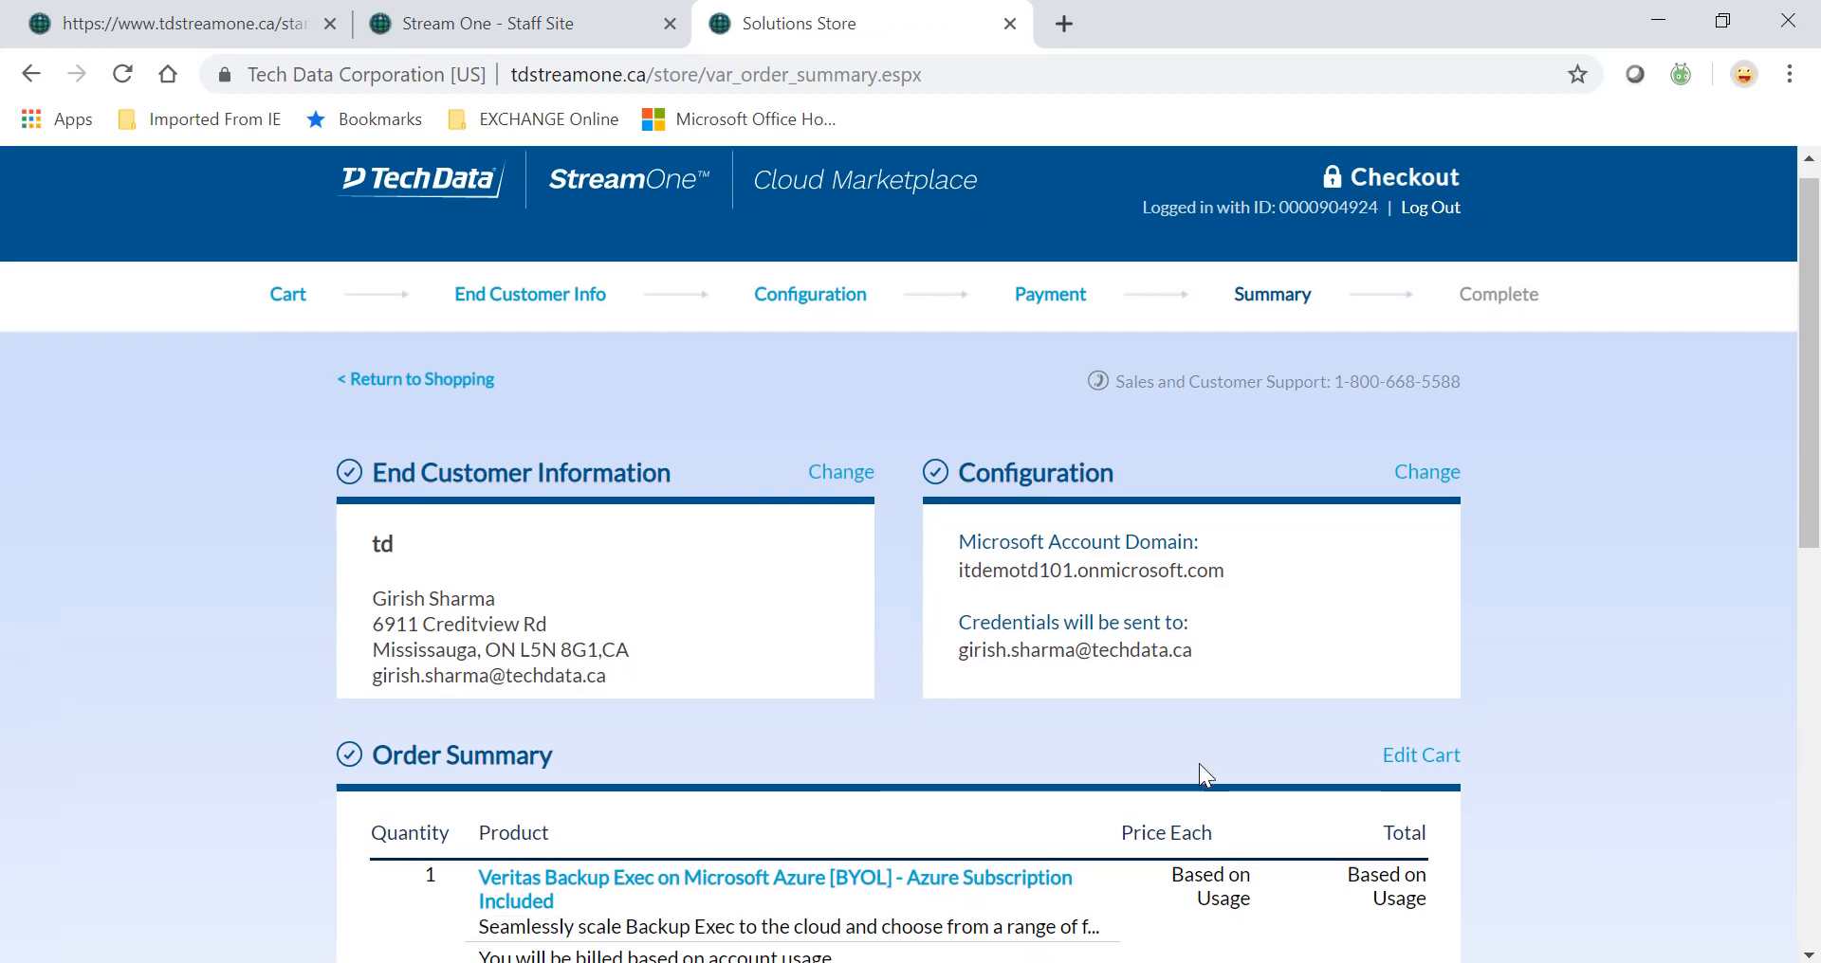
scroll(1199, 765, "down", 2)
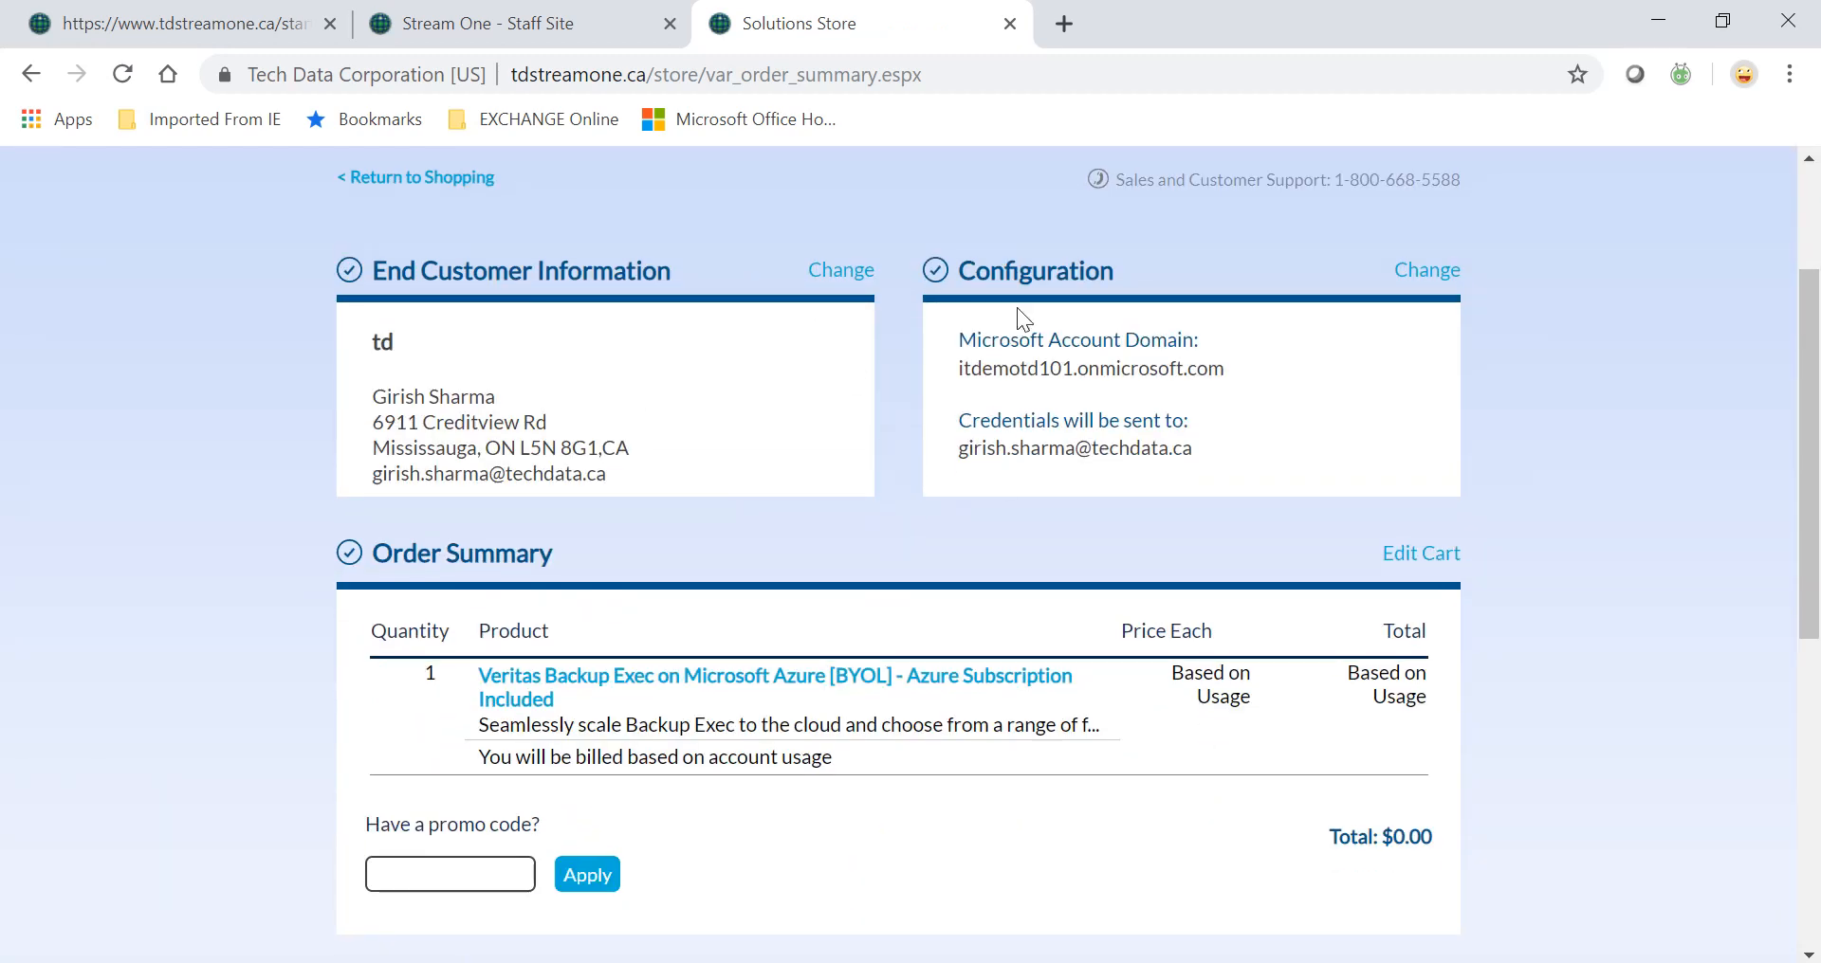
scroll(1123, 825, "down", 2)
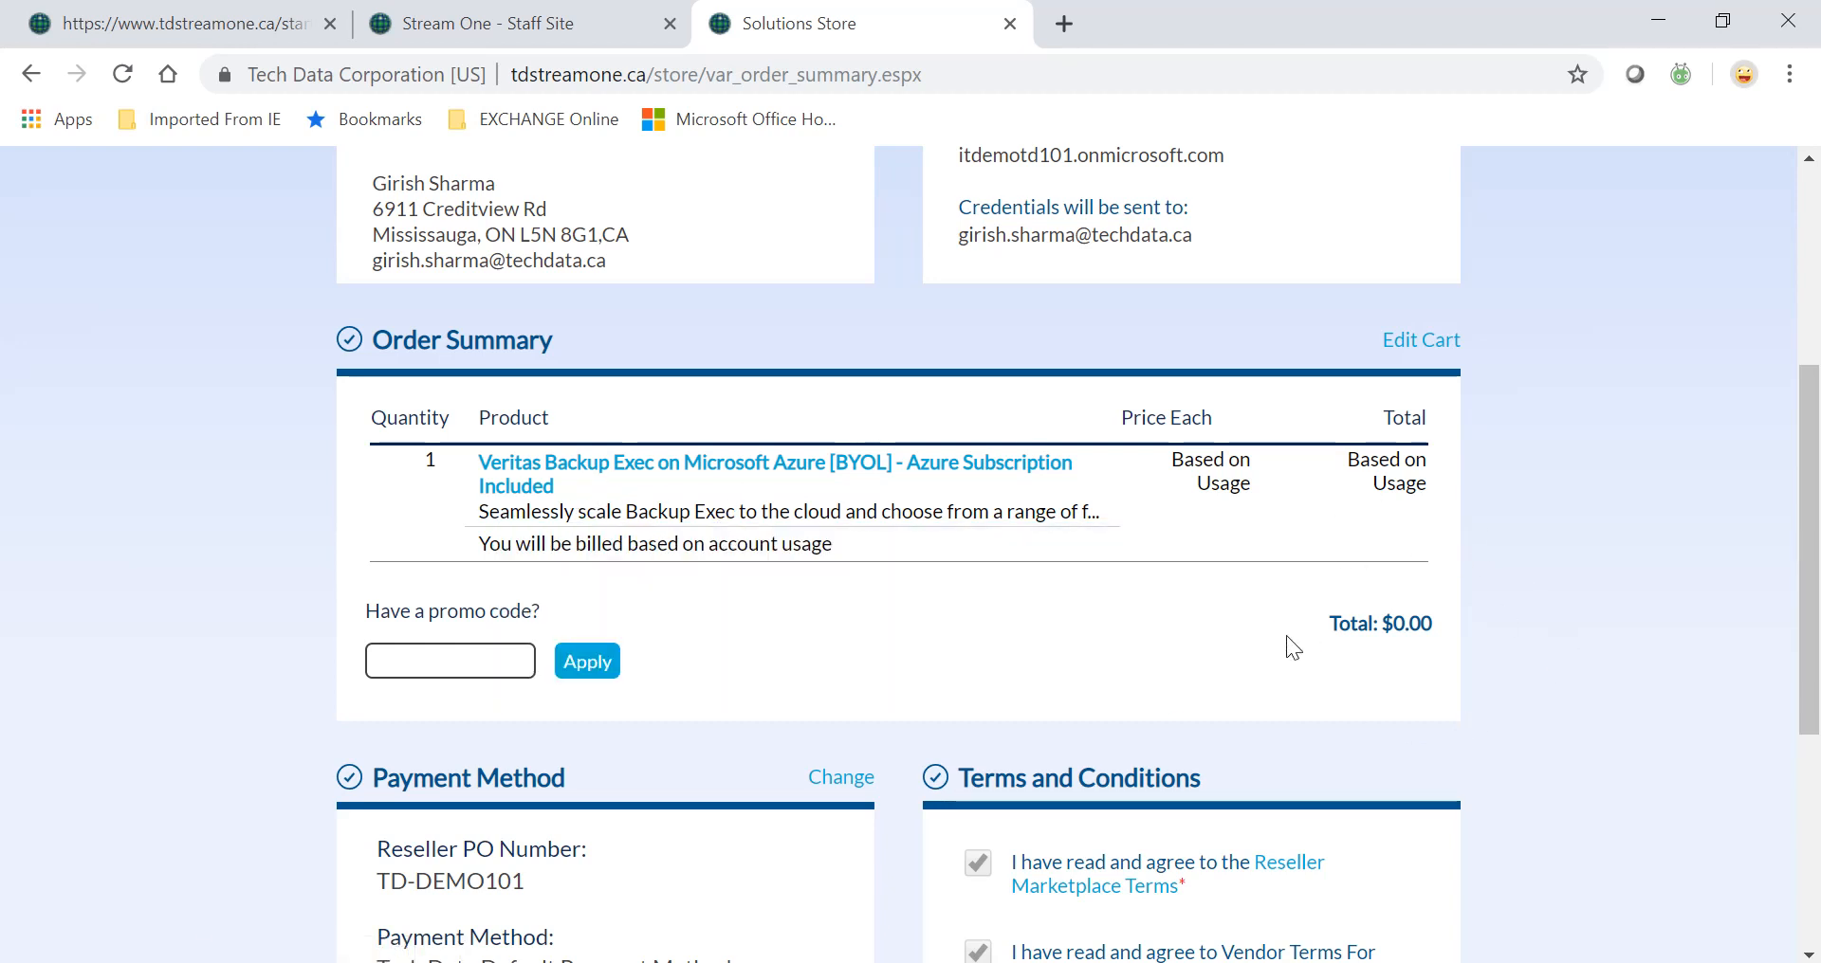
scroll(1286, 636, "down", 1)
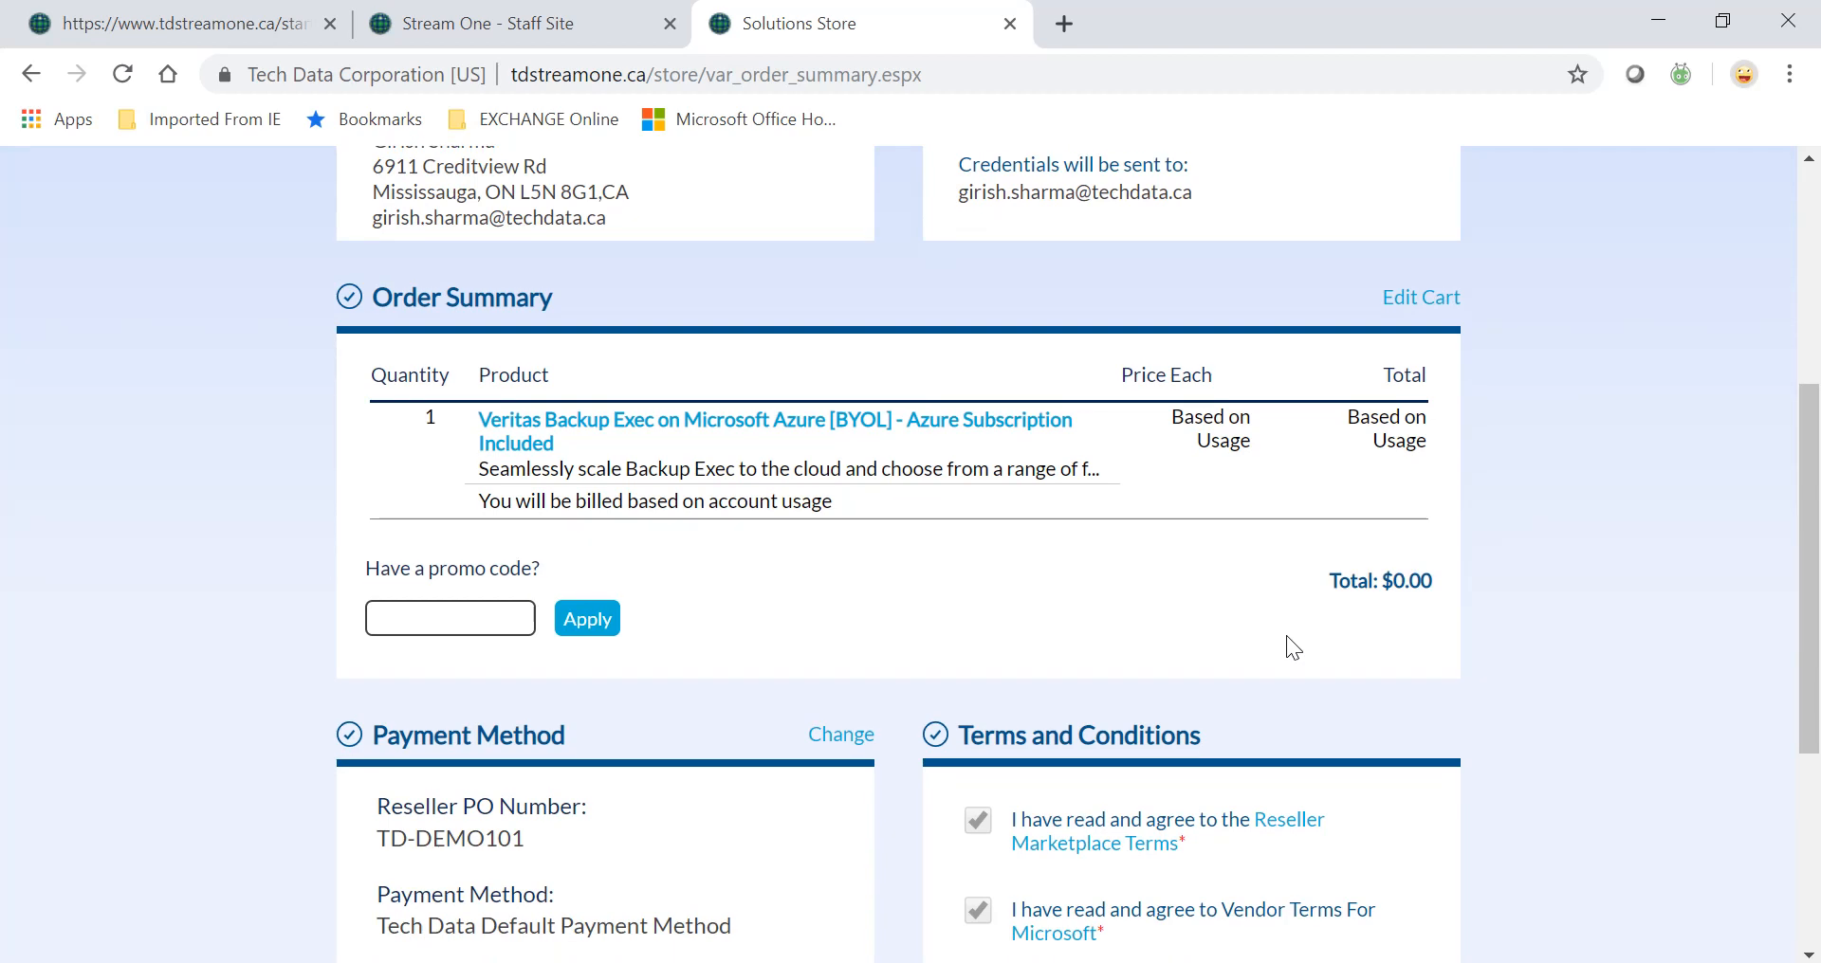
Place the order, then open the Reseller Portal in a new tab from the Order Complete page.
scroll(1147, 602, "down", 3)
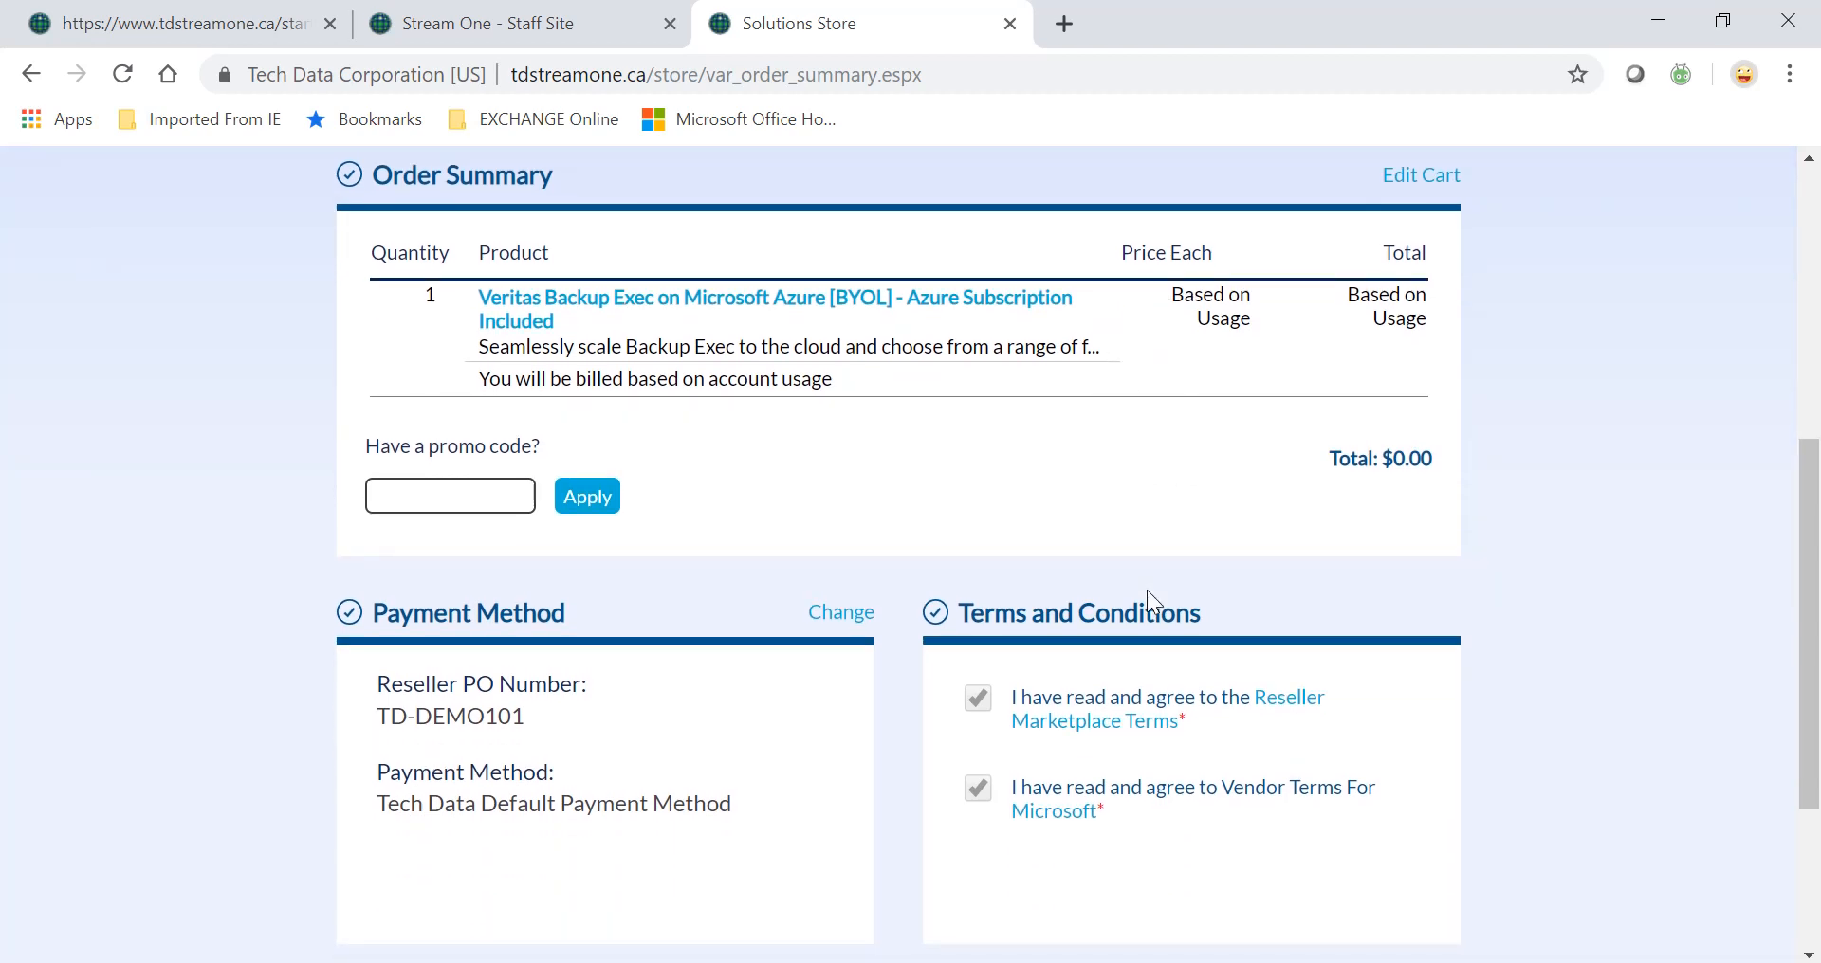
scroll(1147, 590, "down", 5)
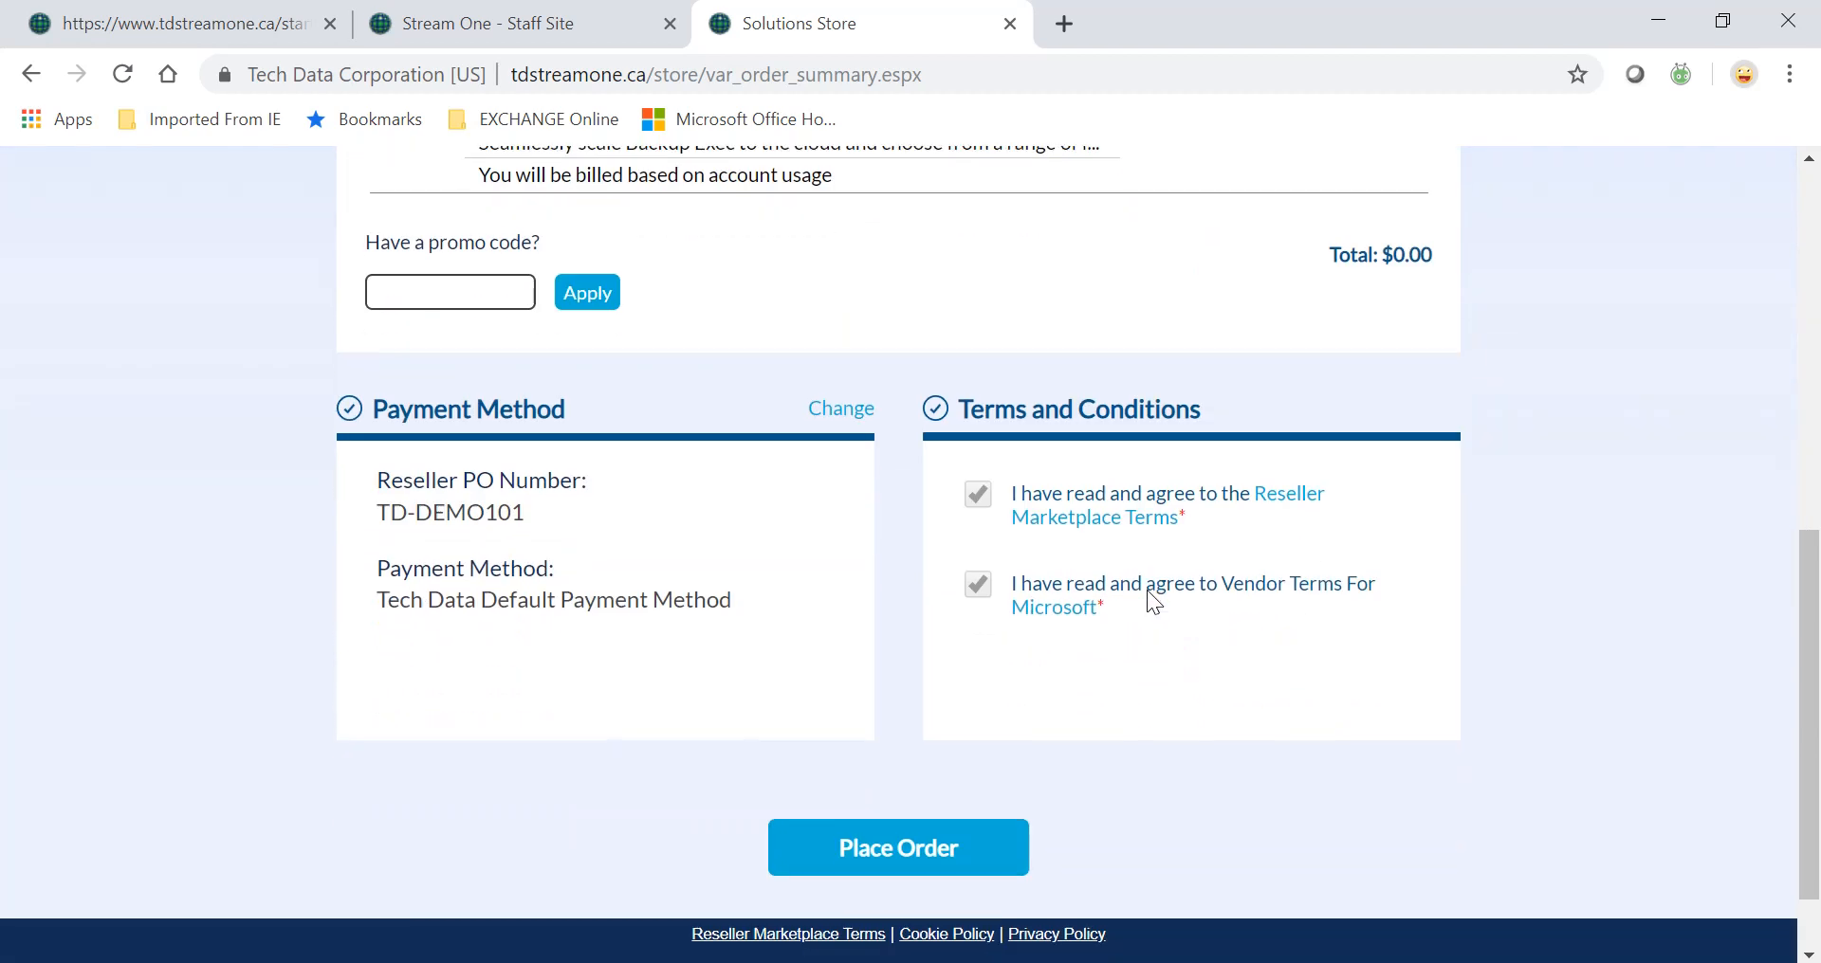
left_click(916, 851)
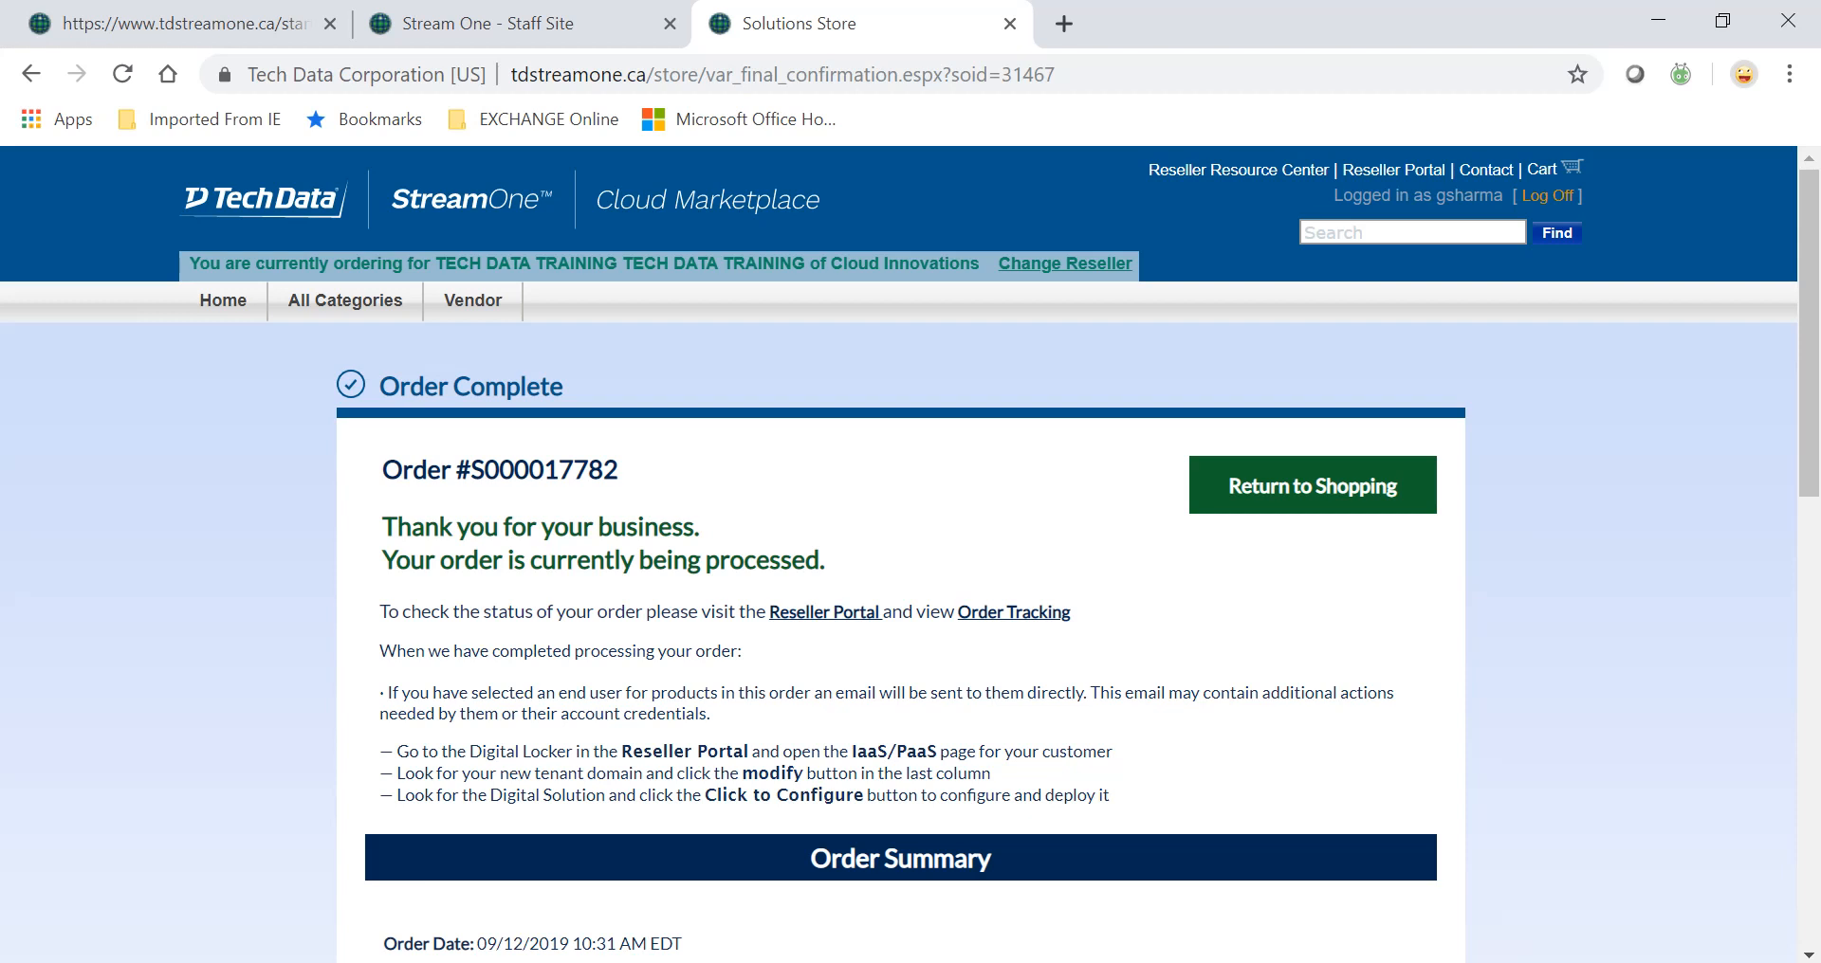
left_click(837, 614)
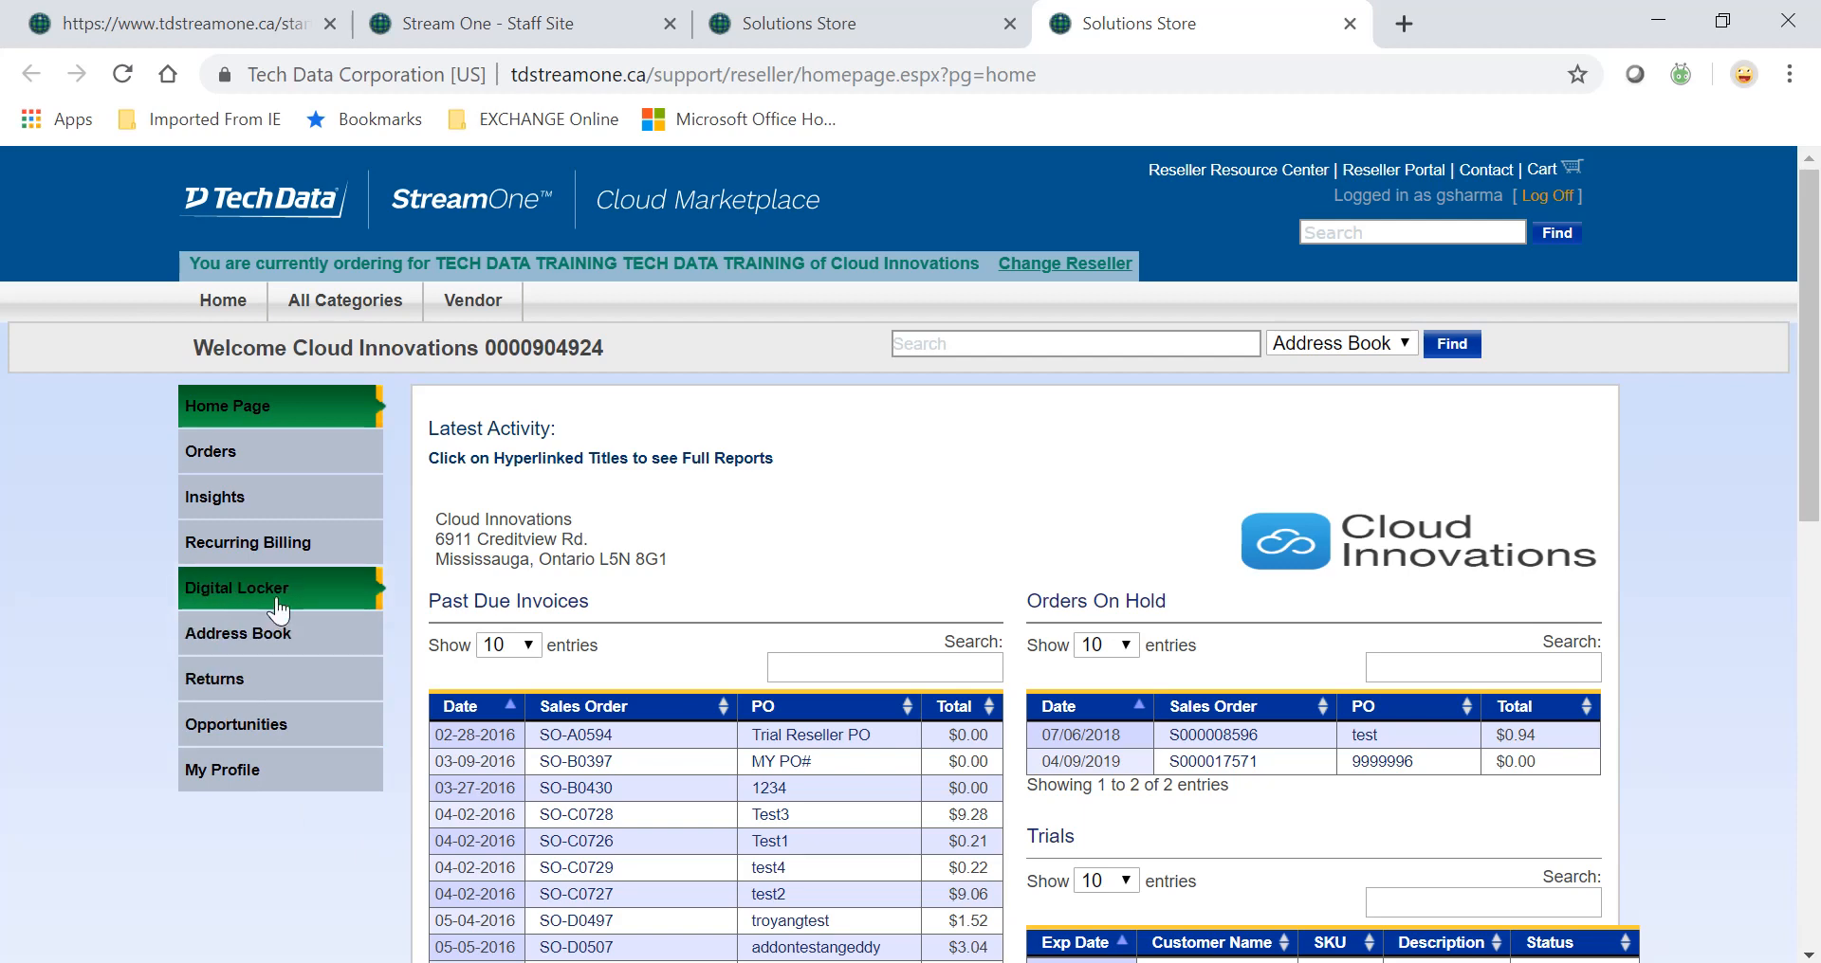
Find the td customer's IaaS/PaaS entries in the Digital Locker and modify the new itdemotd101 subscription.
left_click(279, 610)
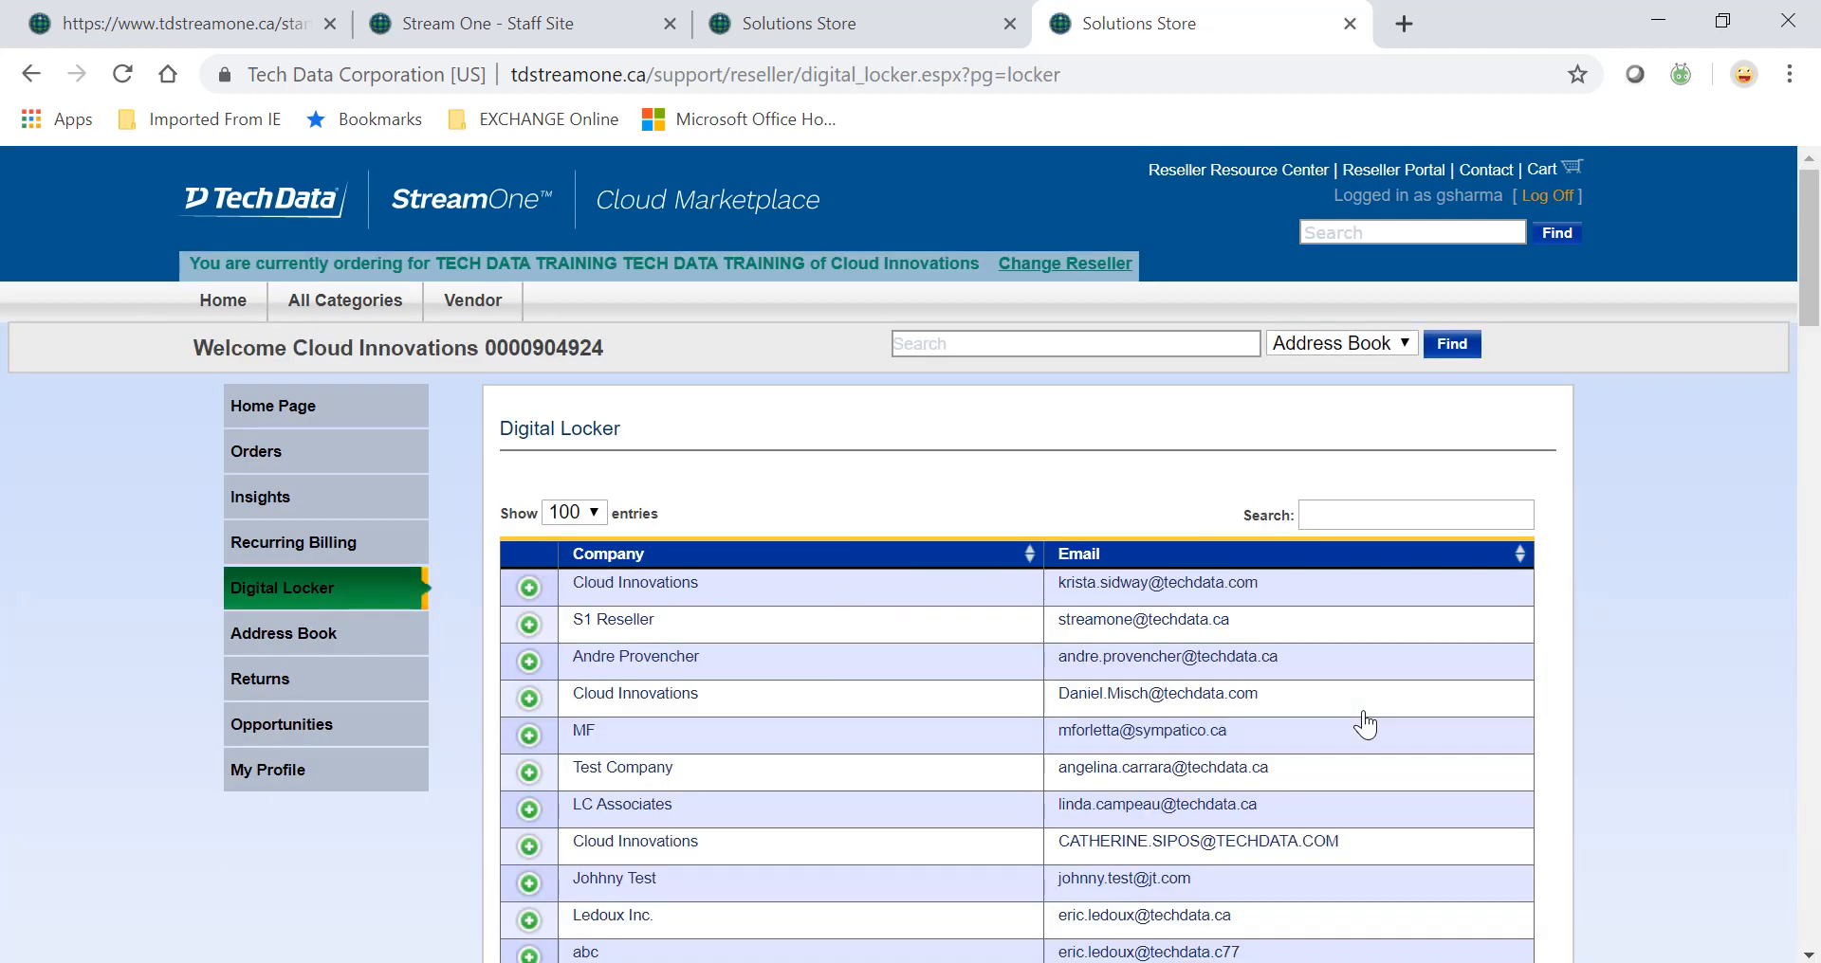
left_click(1416, 515)
type("girish")
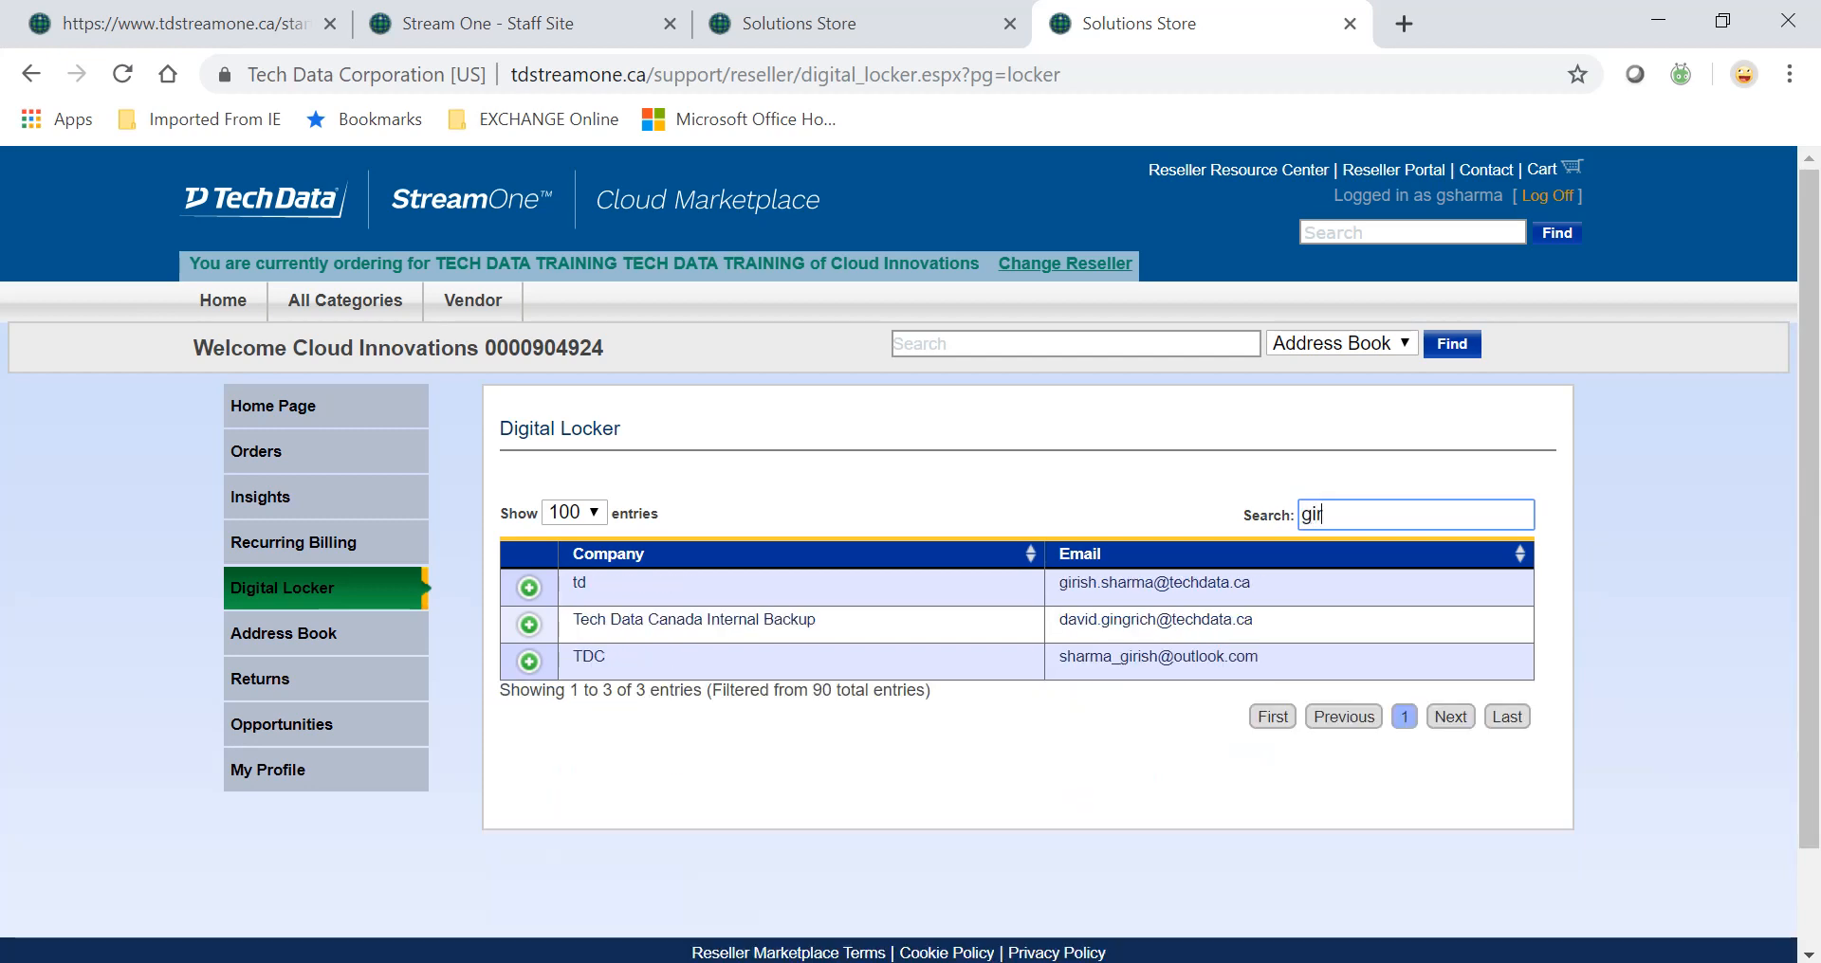
left_click(528, 589)
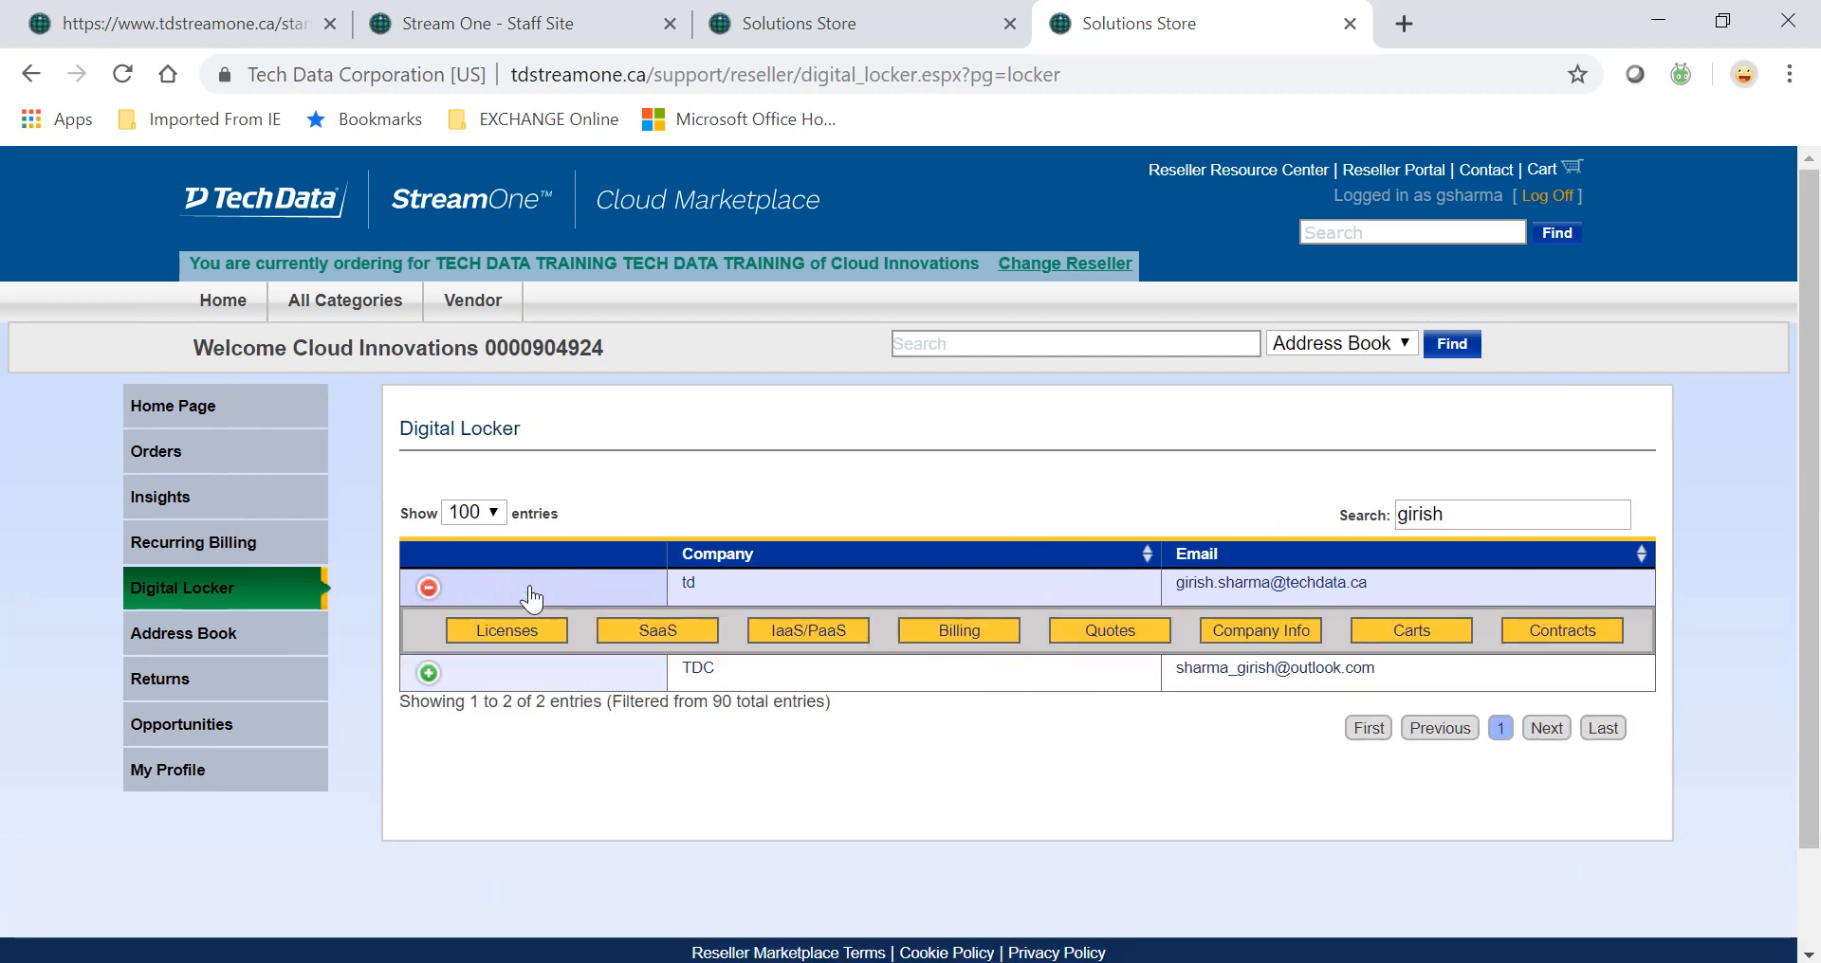
left_click(846, 640)
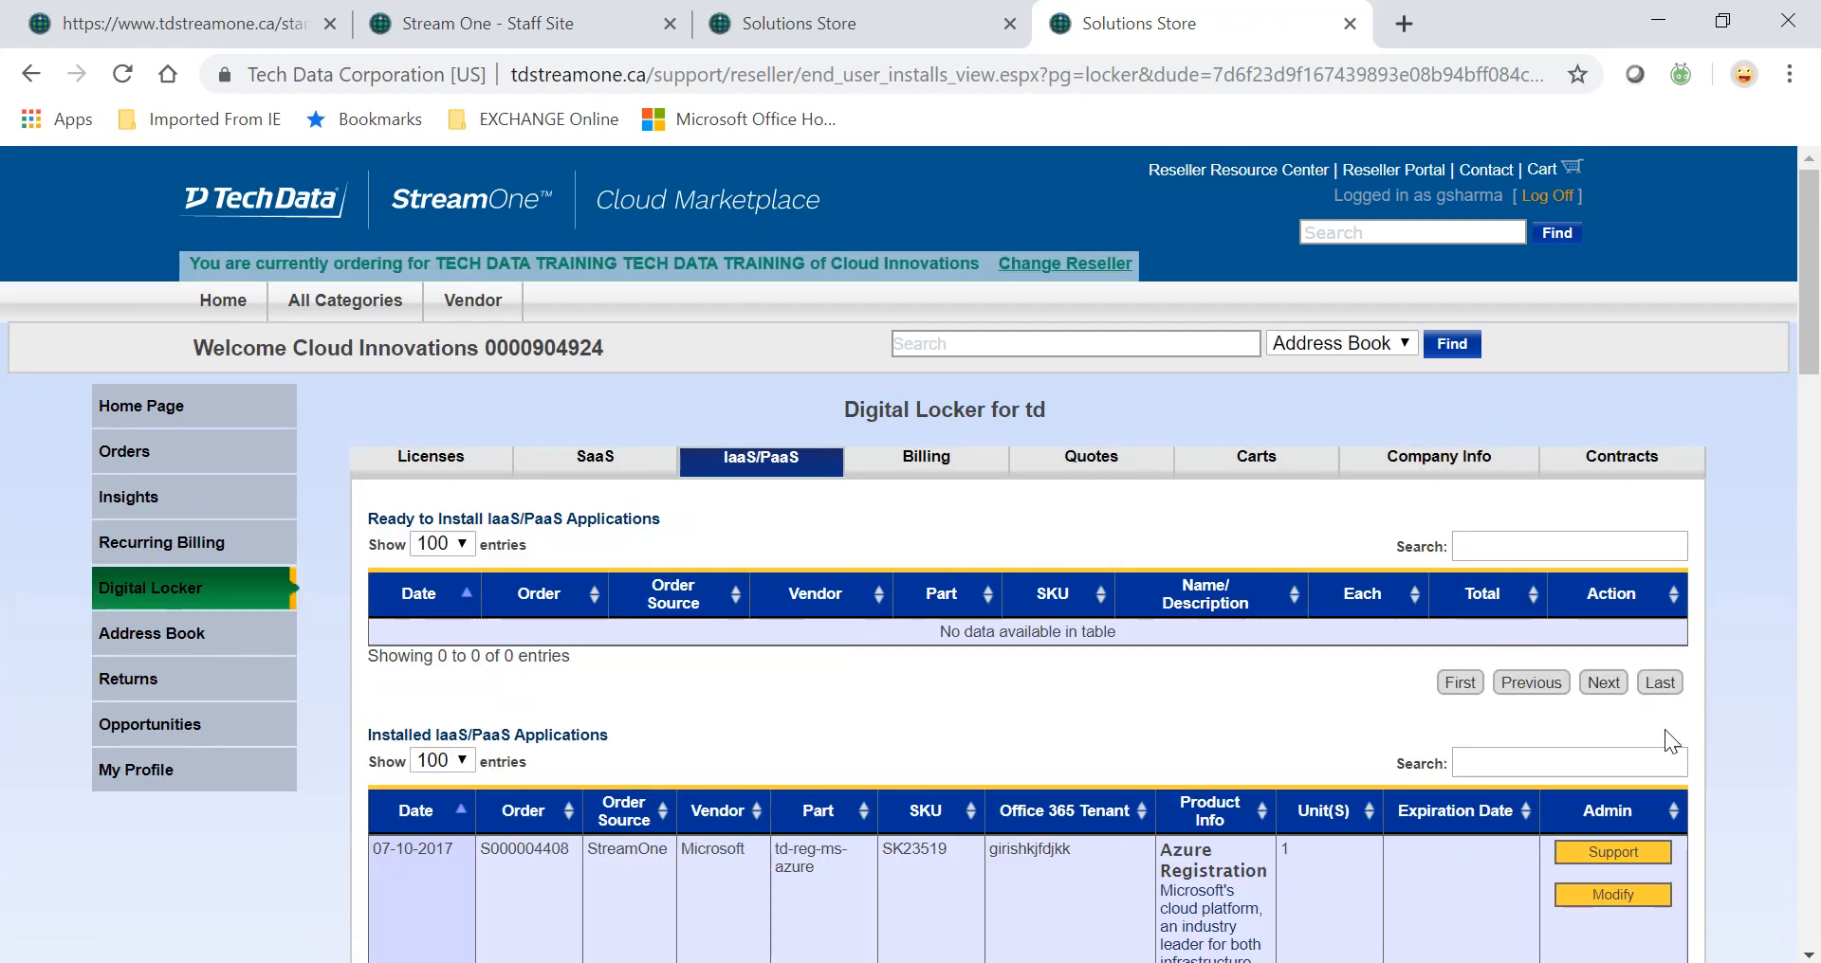
scroll(1760, 725, "down", 5)
scroll(1760, 725, "down", 18)
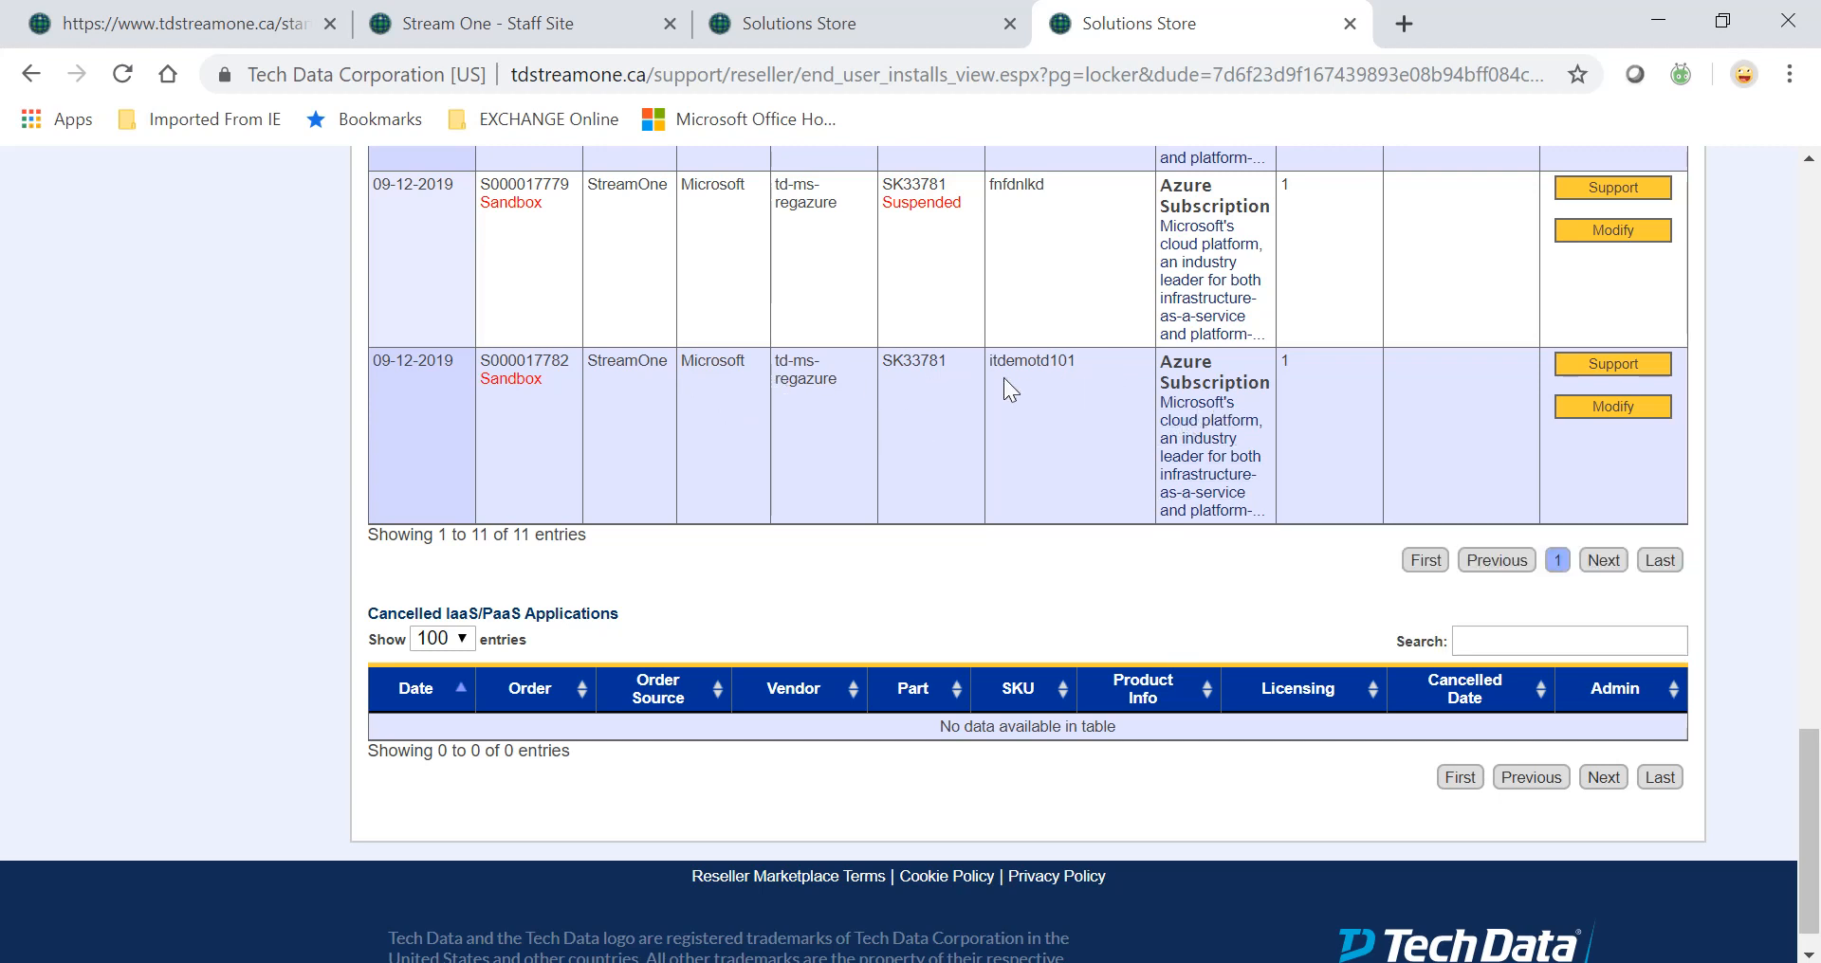
left_click(1631, 408)
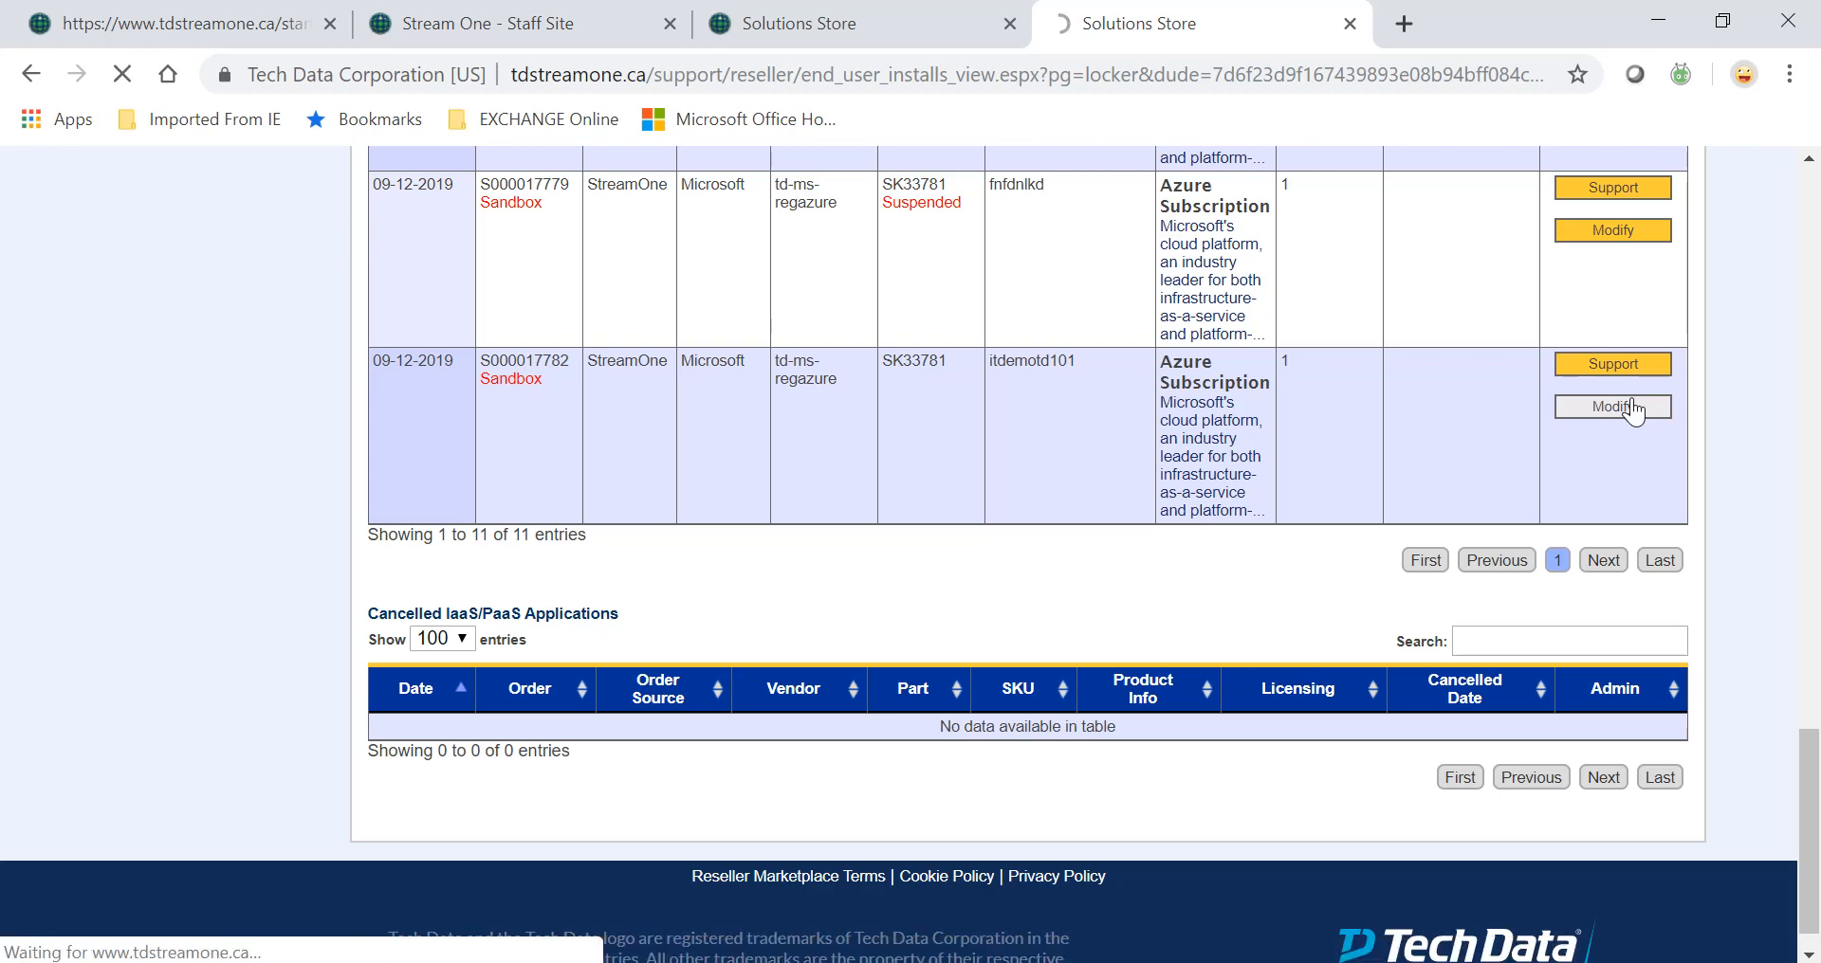
scroll(947, 766, "down", 3)
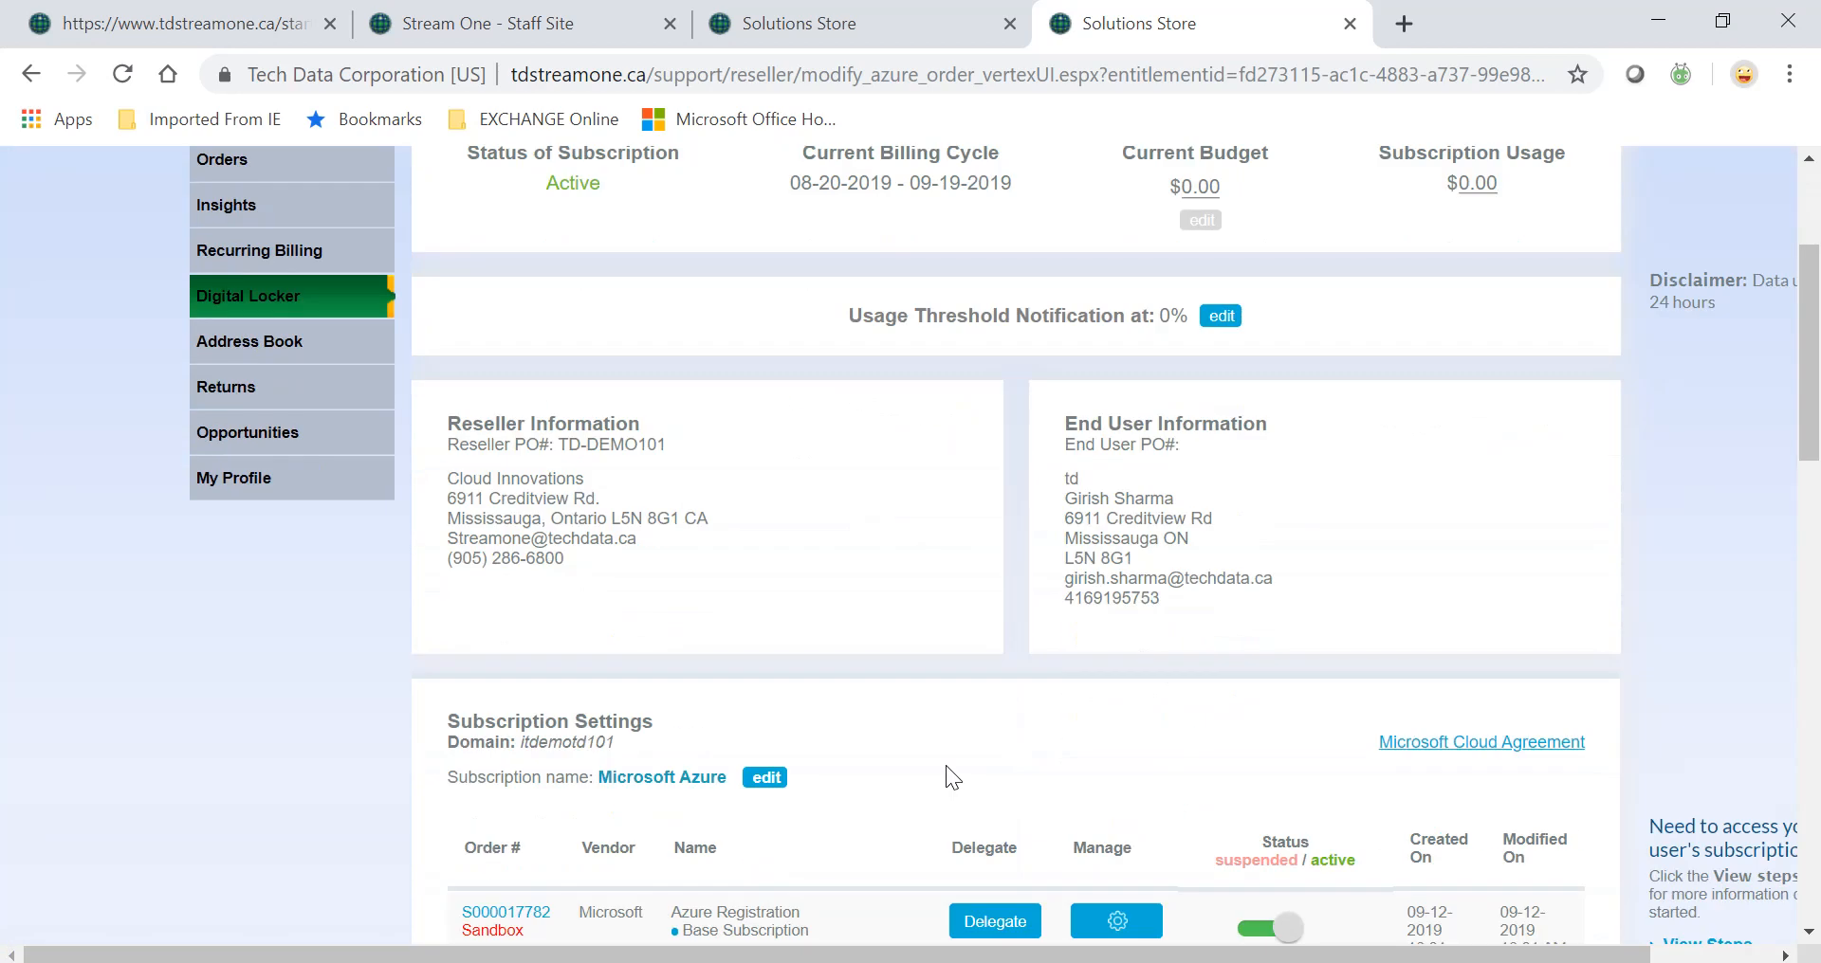
Reload the subscription page and configure the Azure Bundle – Veritas Backup Exec row.
scroll(946, 766, "down", 1)
left_click(1159, 75)
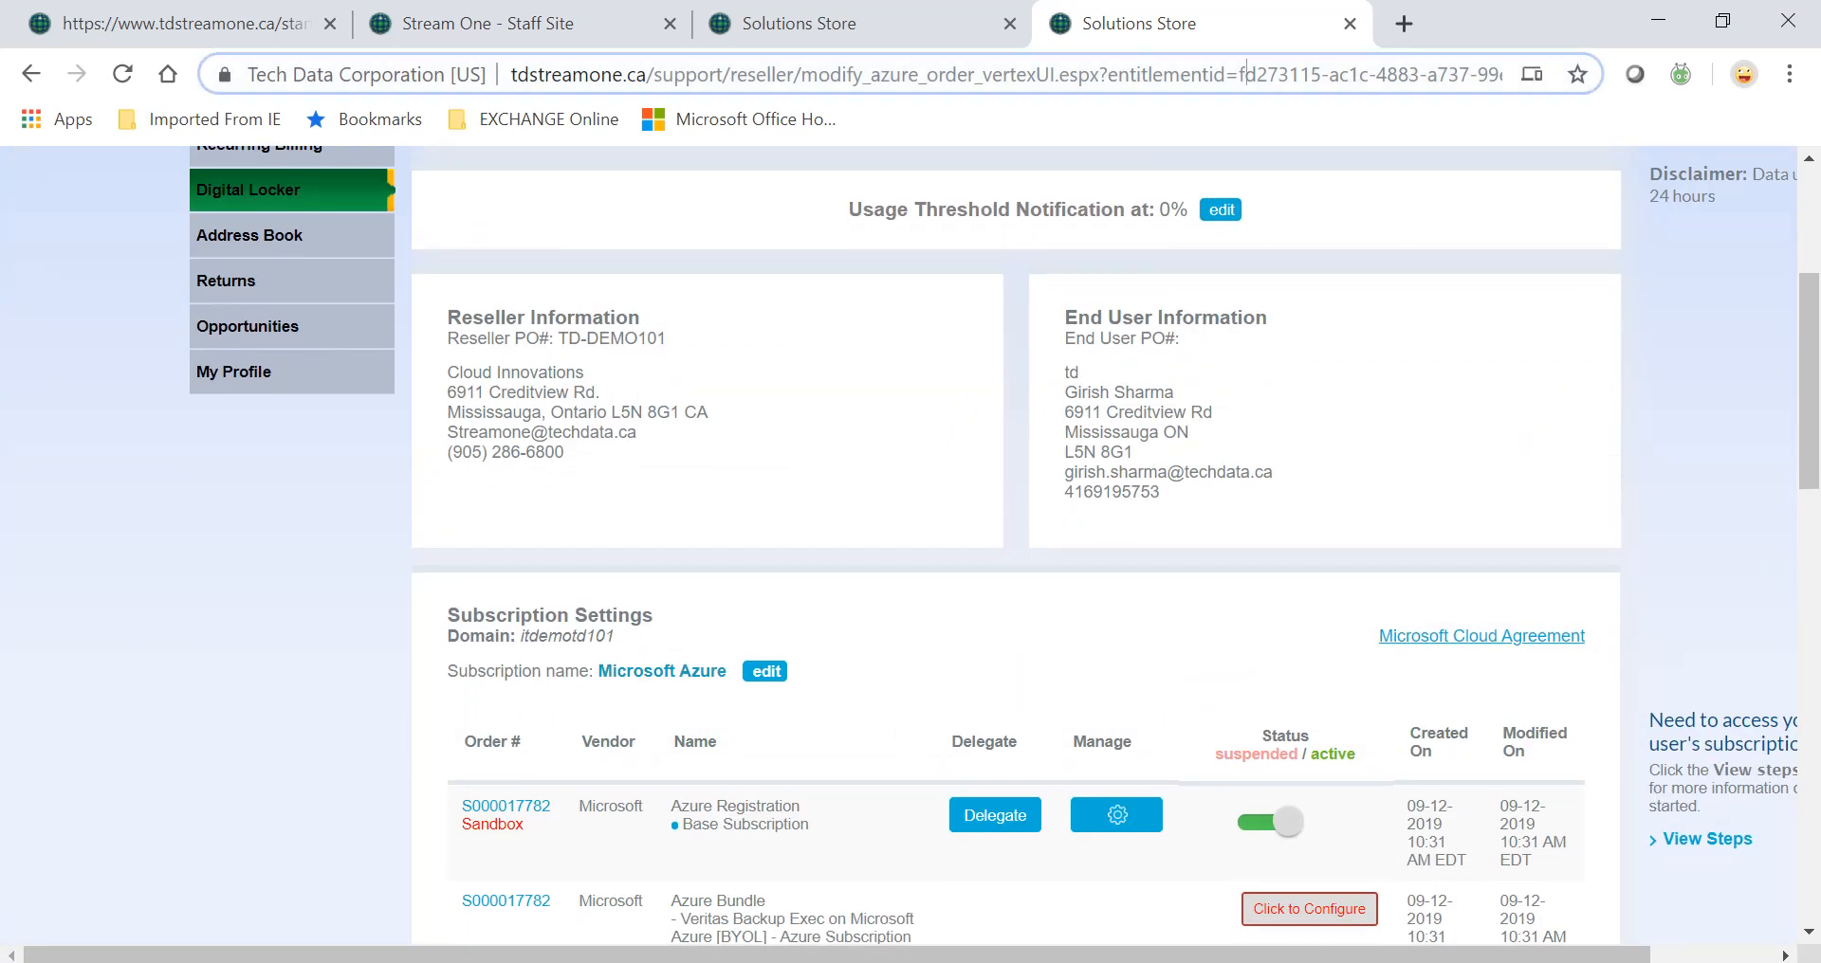
key("Return")
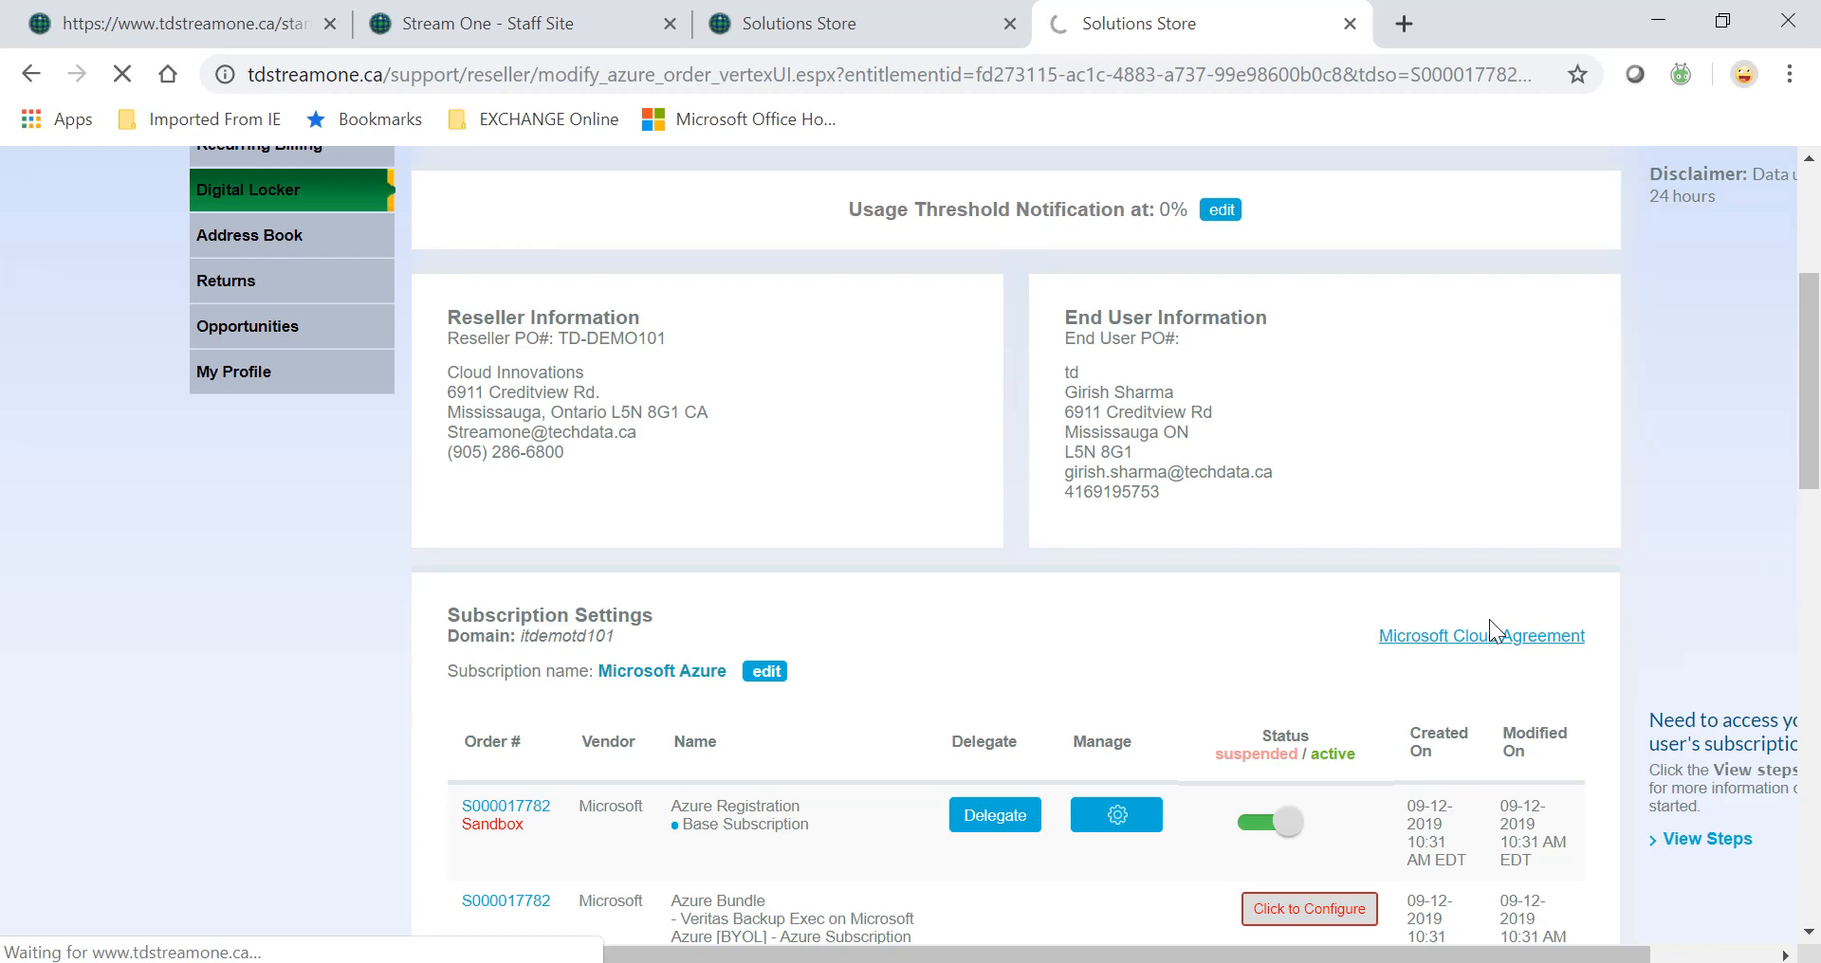
scroll(1488, 618, "down", 3)
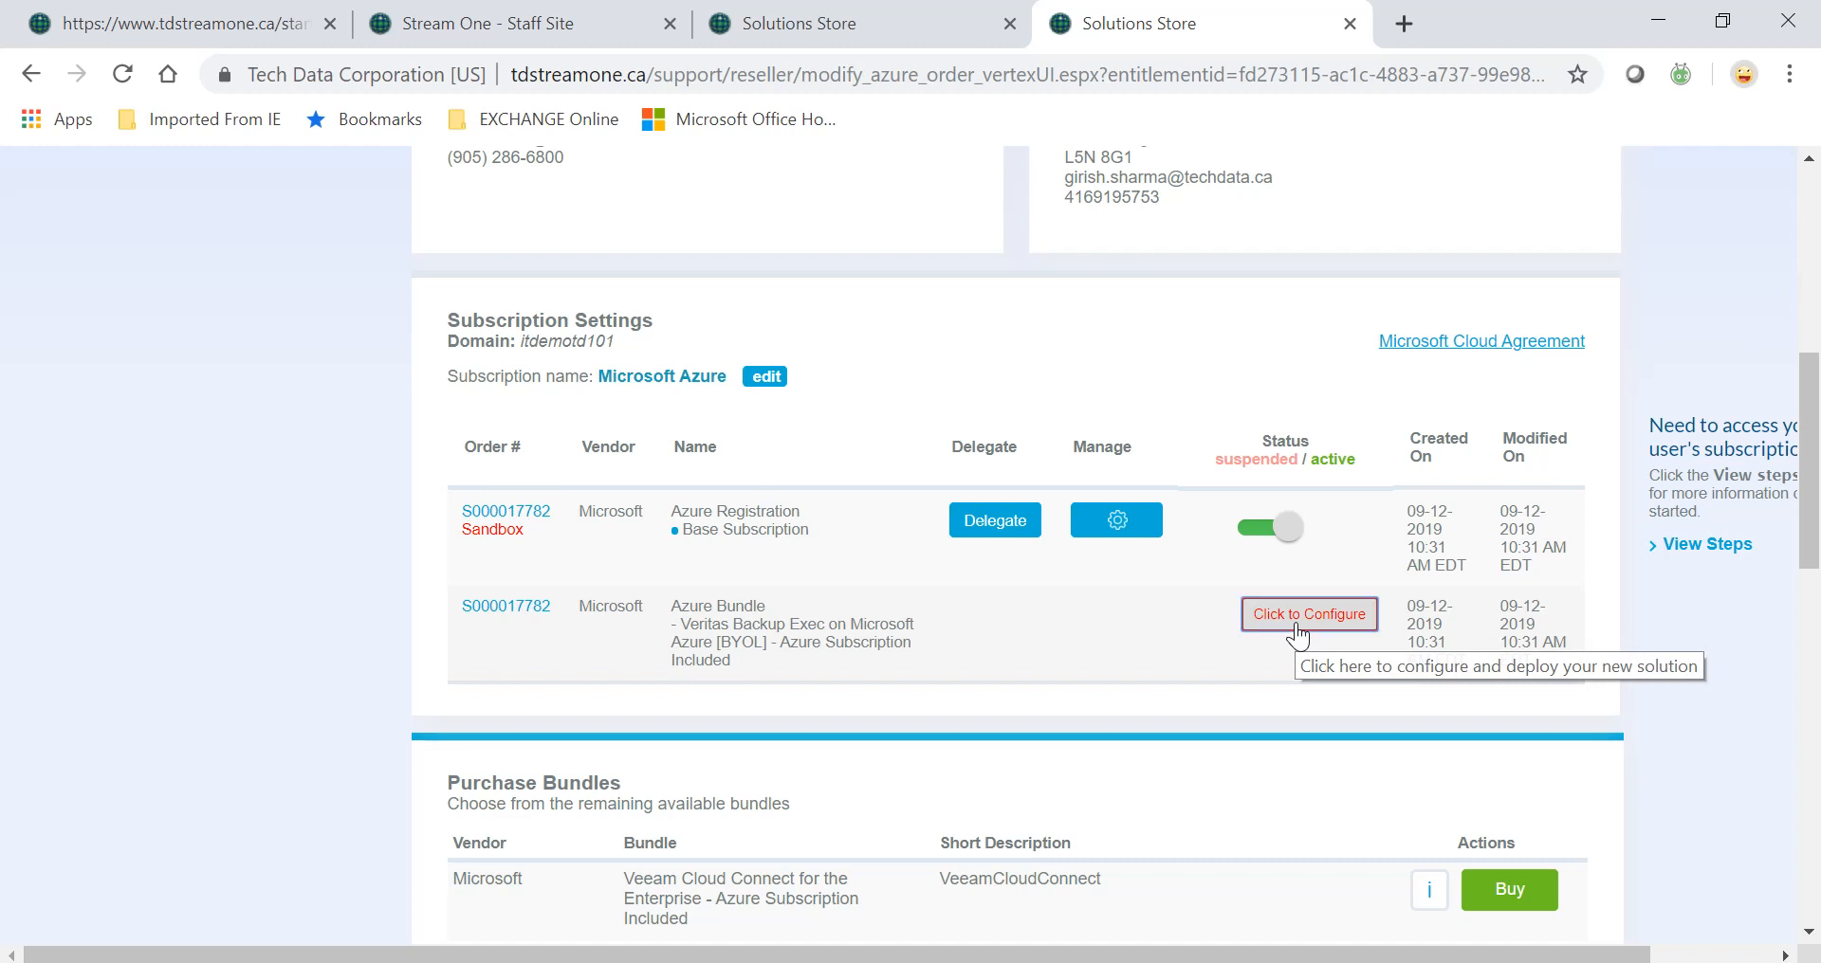
left_click(1298, 630)
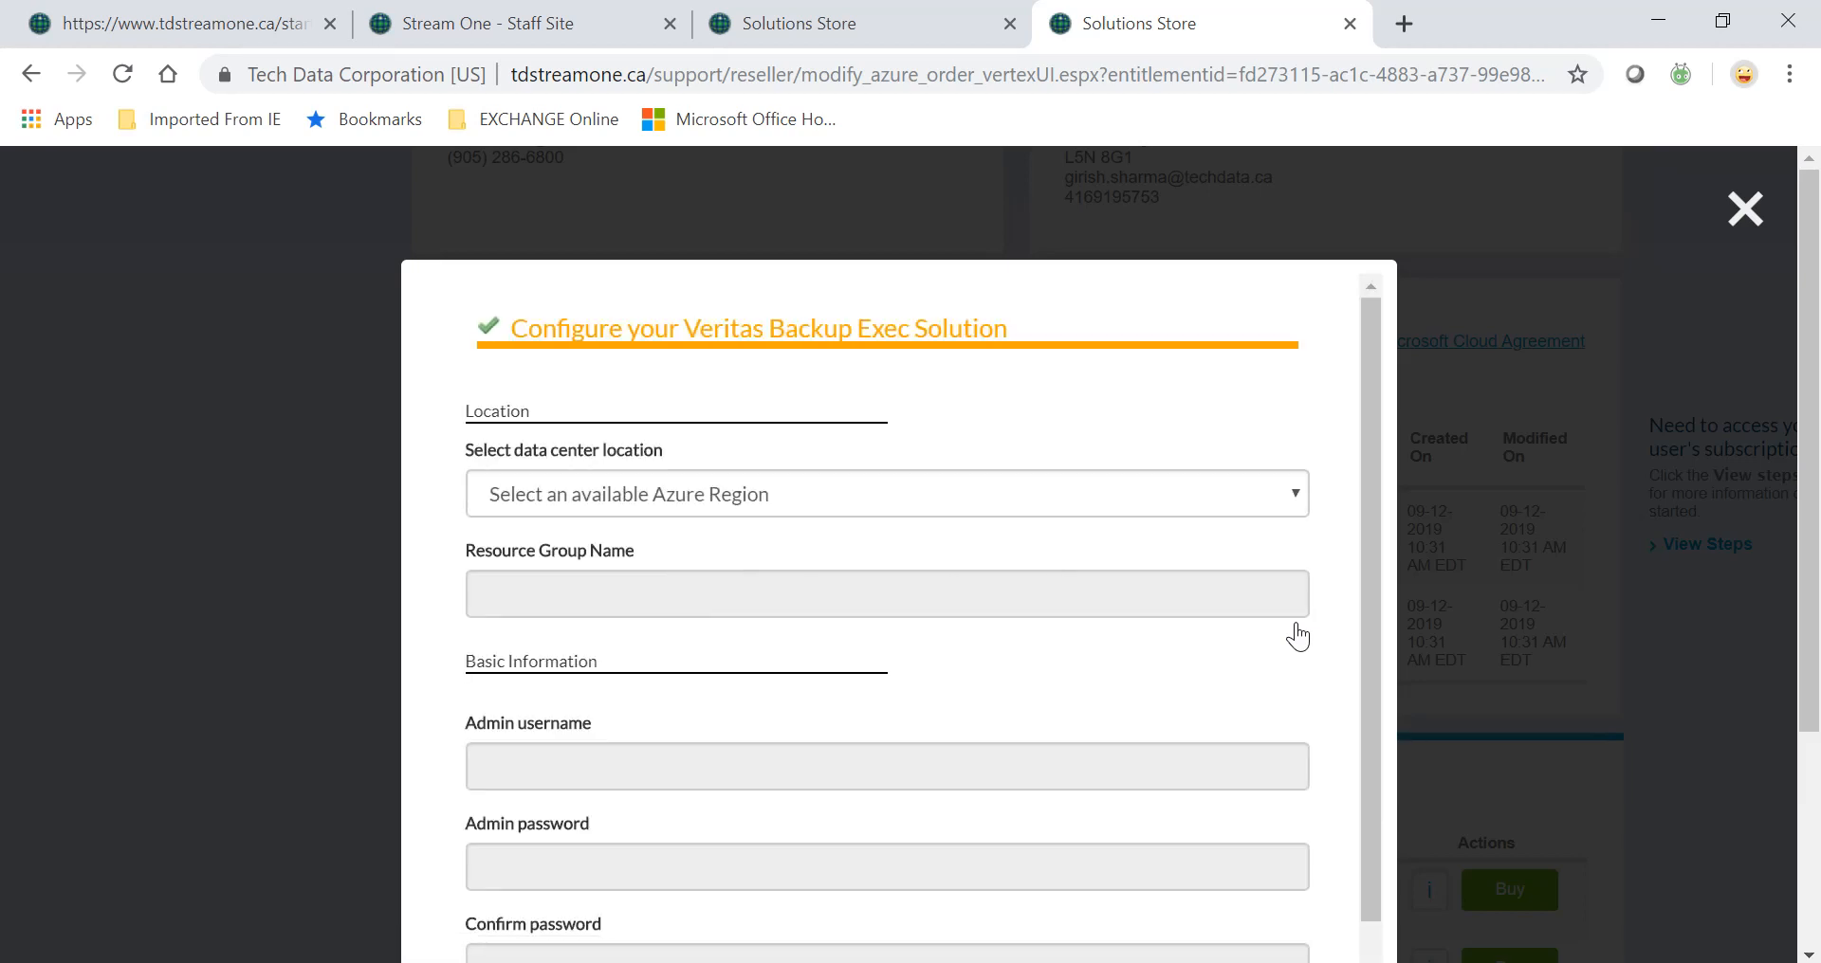
Set the data center region to Canada Central and the resource group name to TD-BE.
scroll(1298, 637, "down", 1)
scroll(1297, 637, "up", 1)
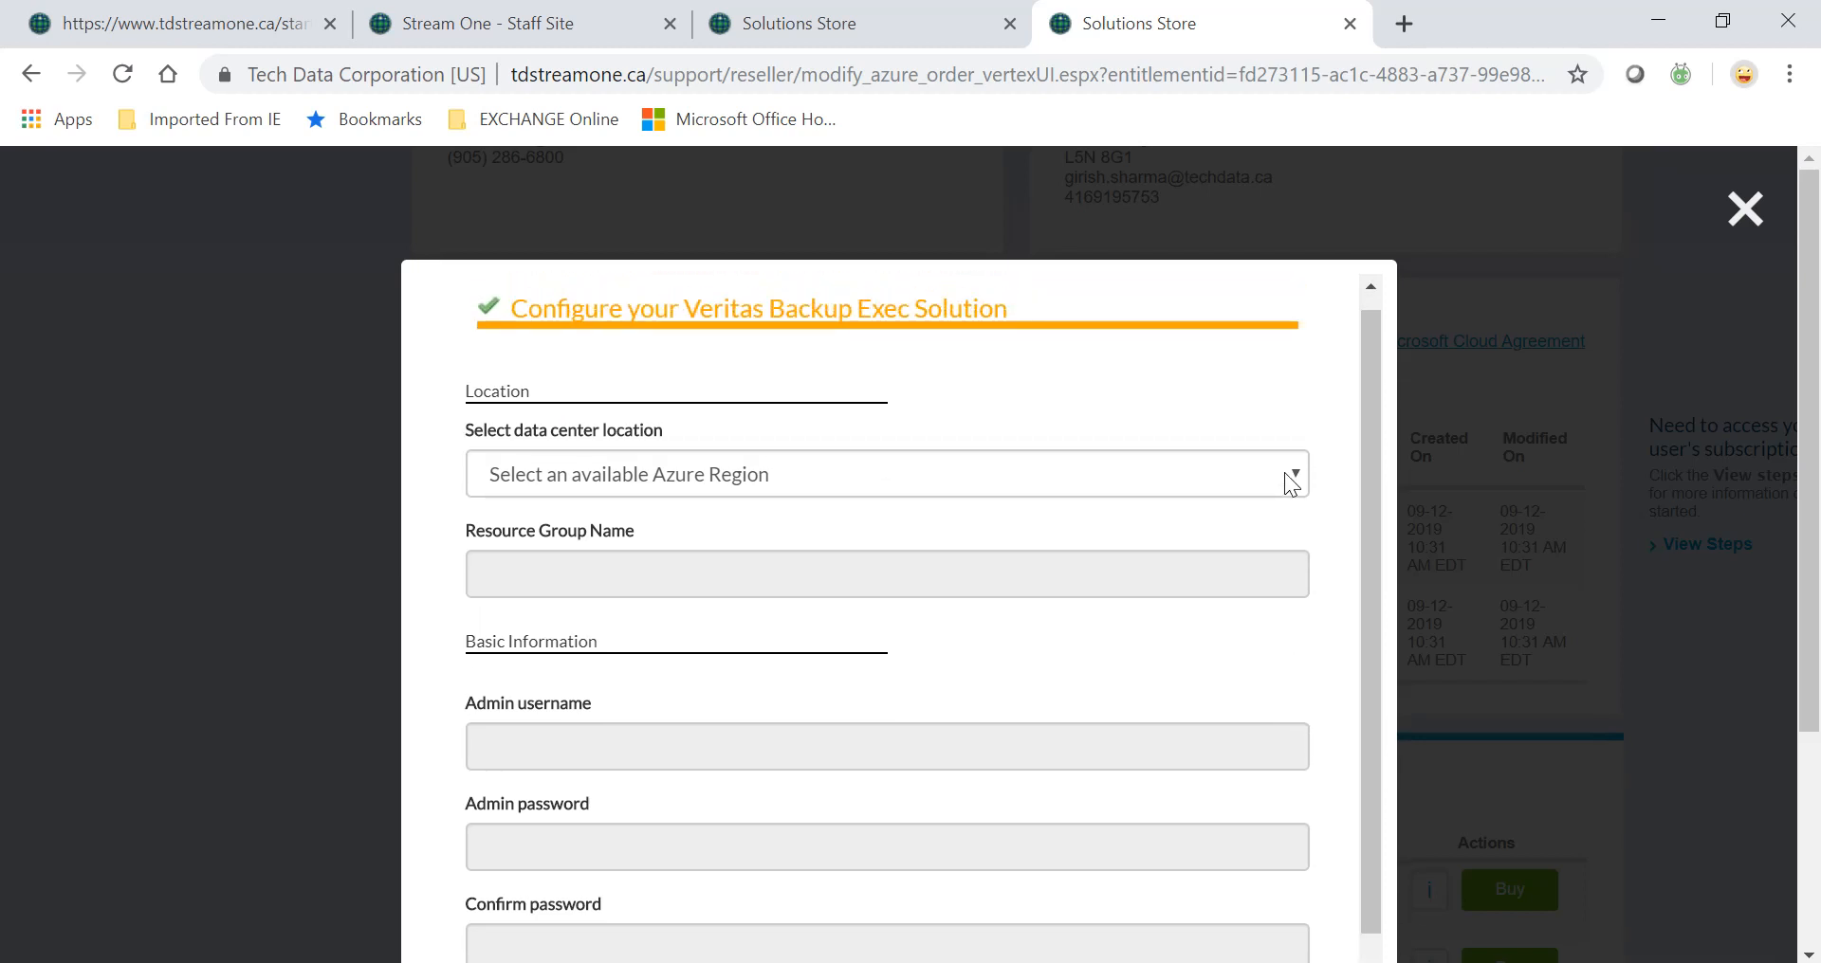
left_click(1284, 473)
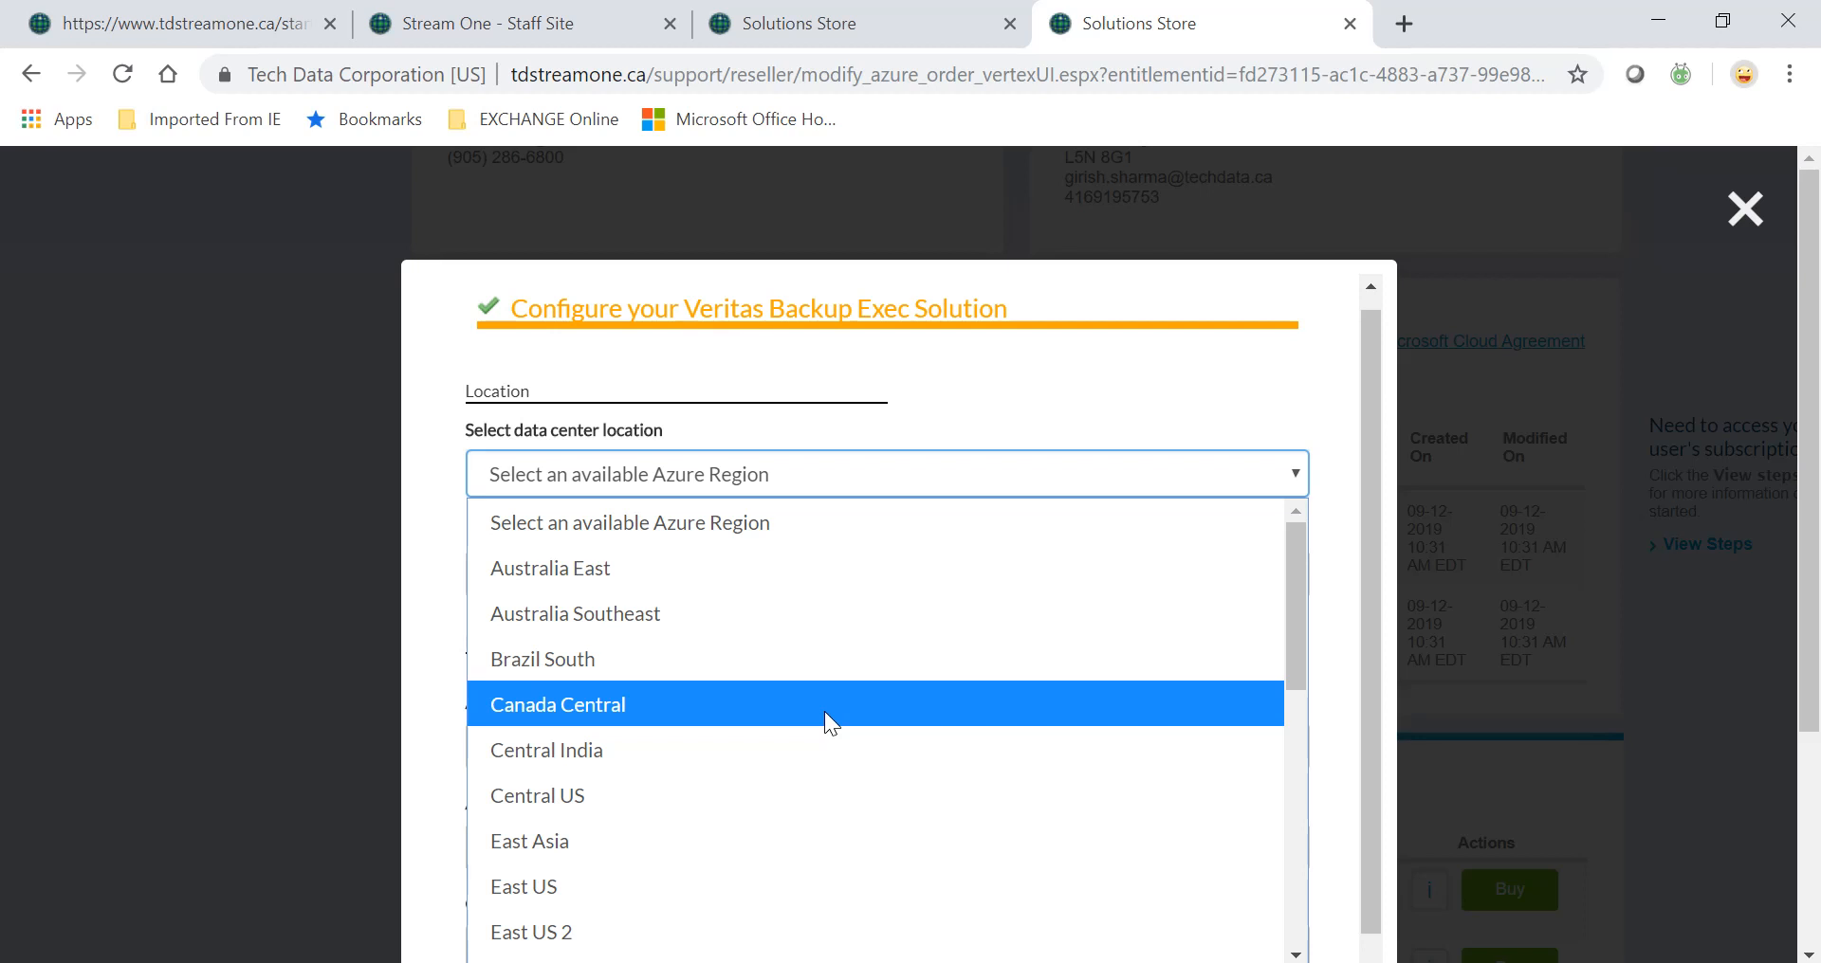
left_click(823, 711)
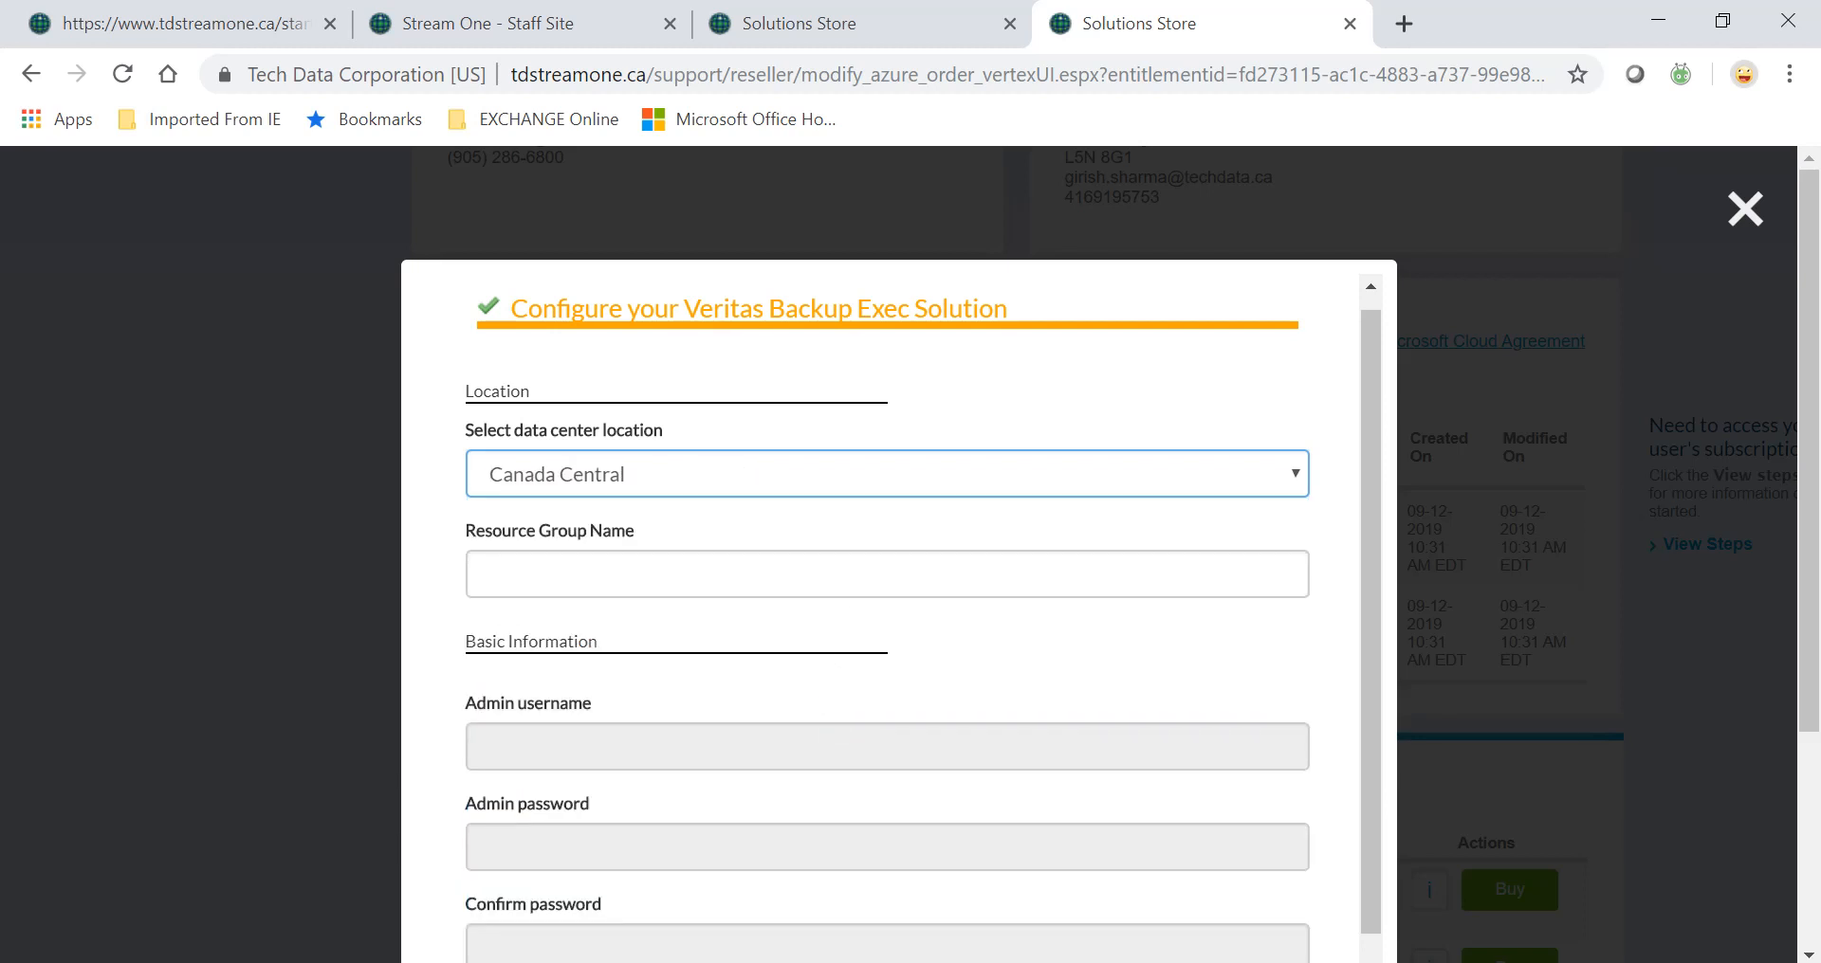
left_click(853, 574)
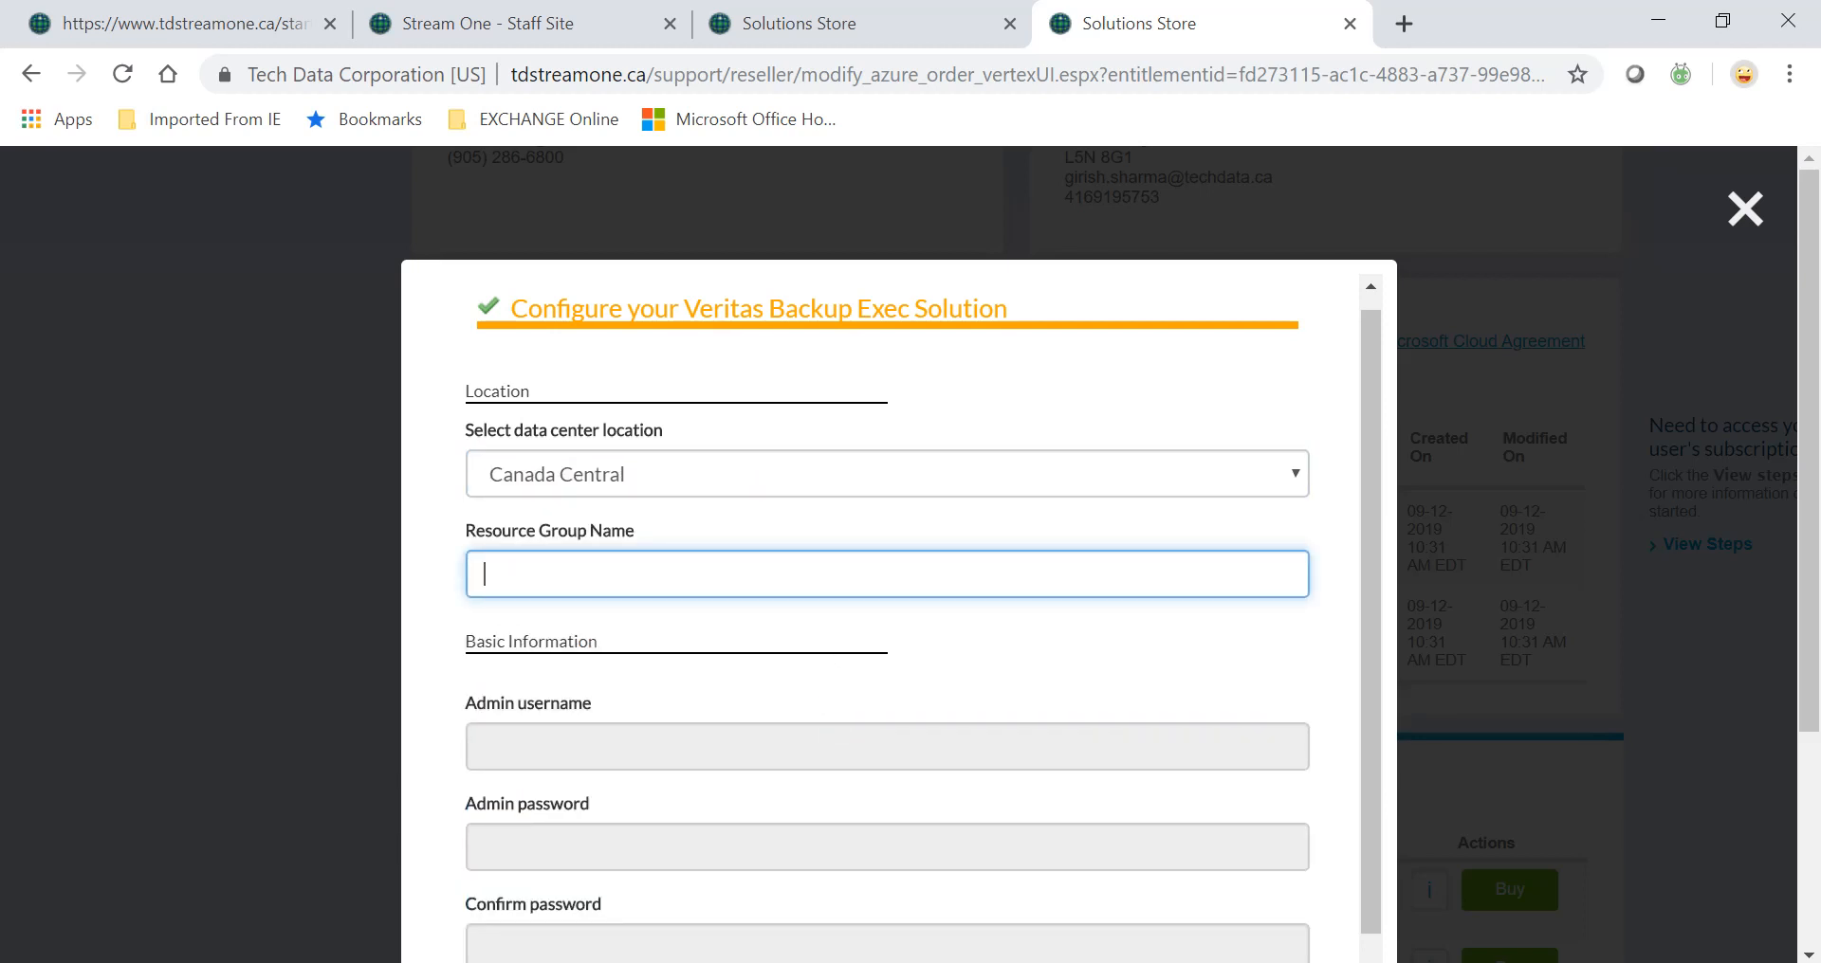
type("TD-BE")
Enter the admin username and the admin password with its confirmation.
key("Tab")
scroll(766, 757, "down", 1)
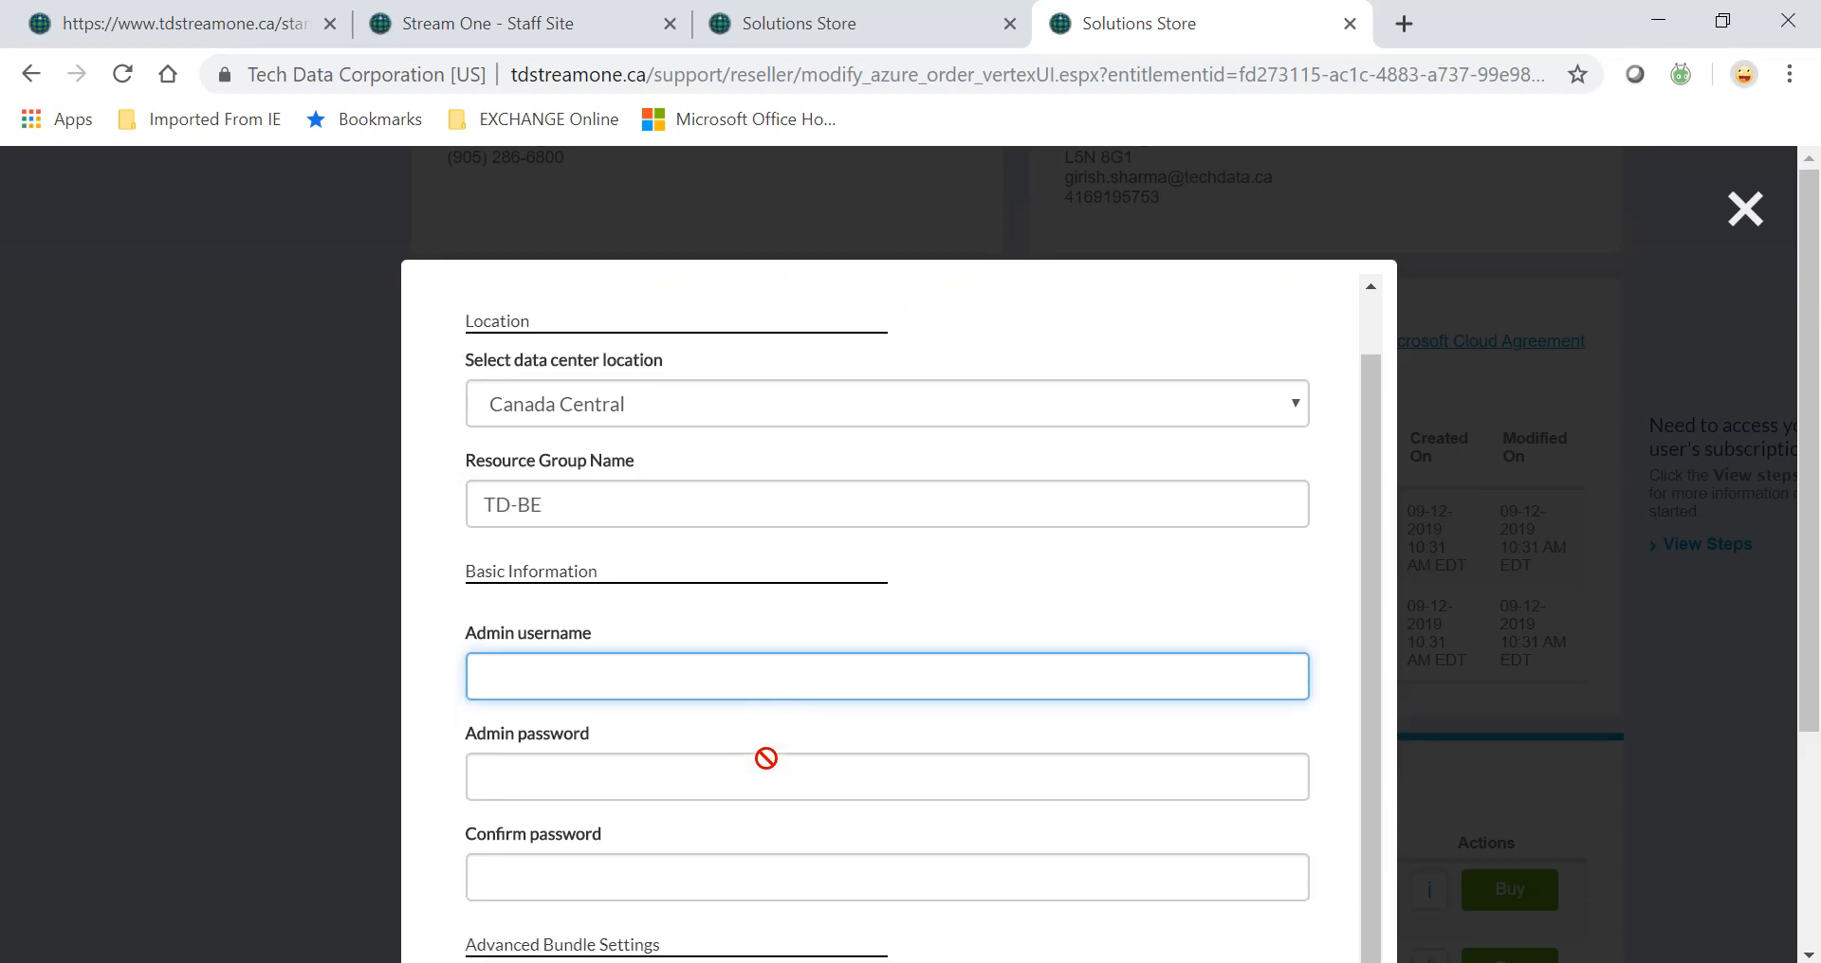
type("Girish")
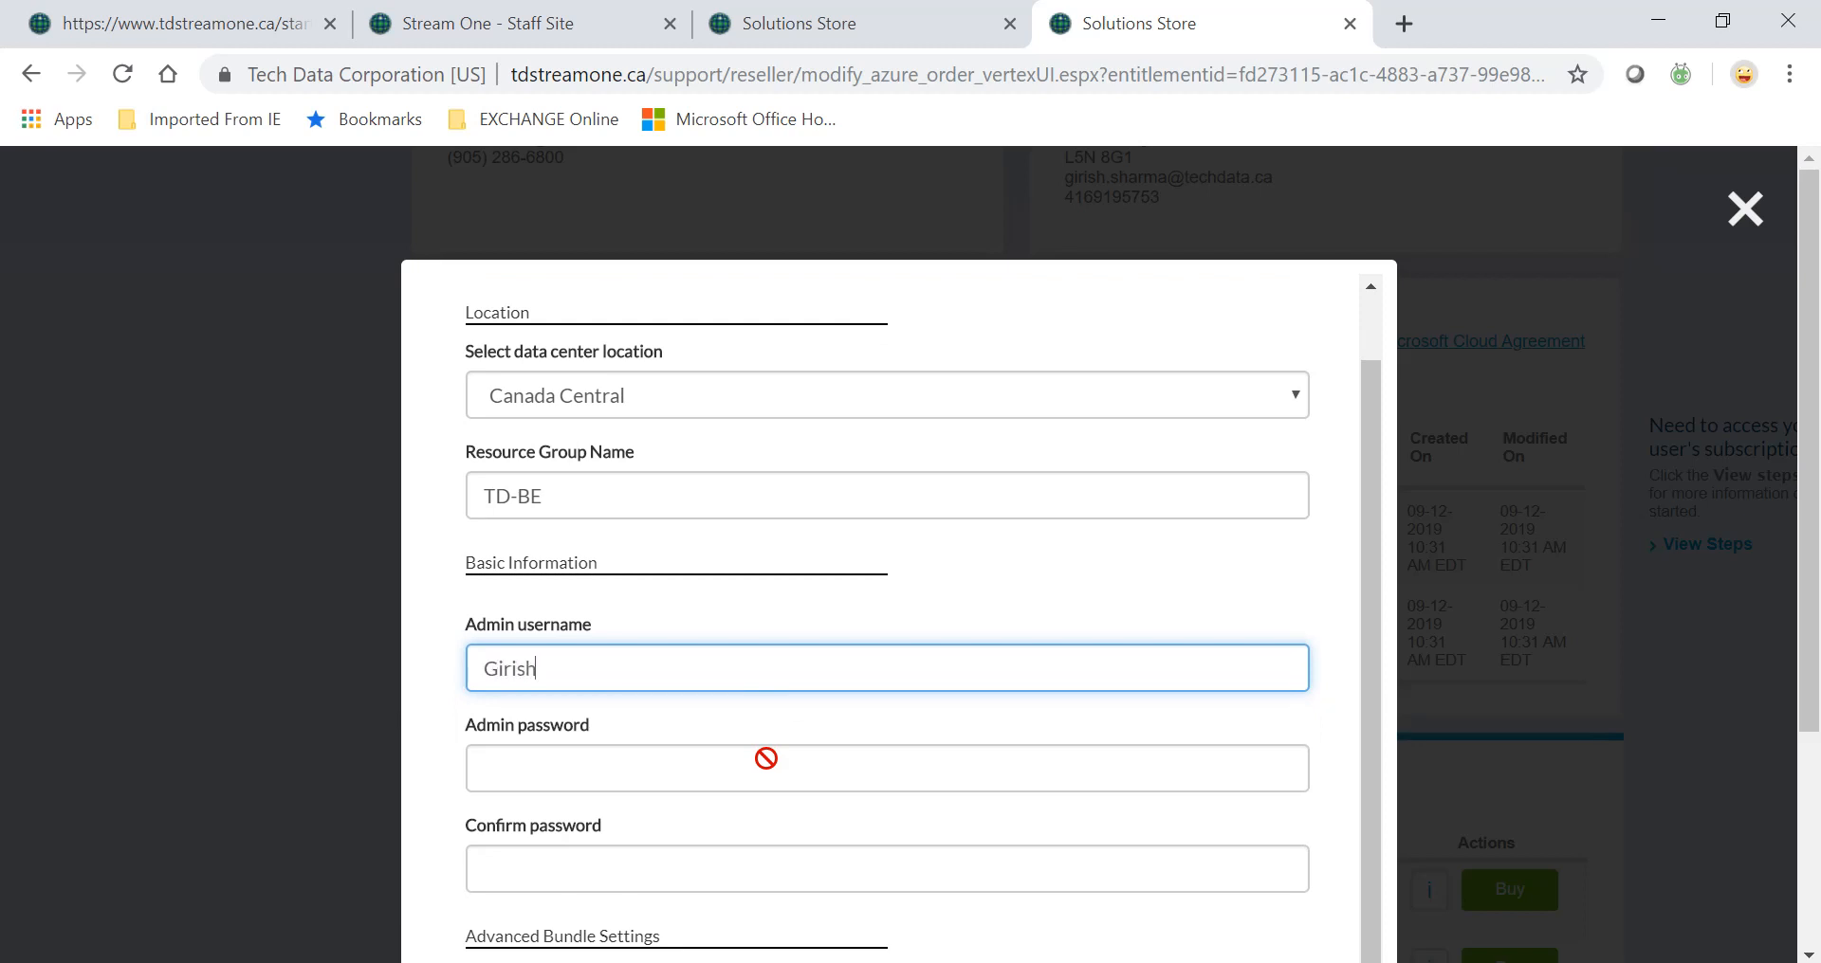
key("Tab")
type("***********")
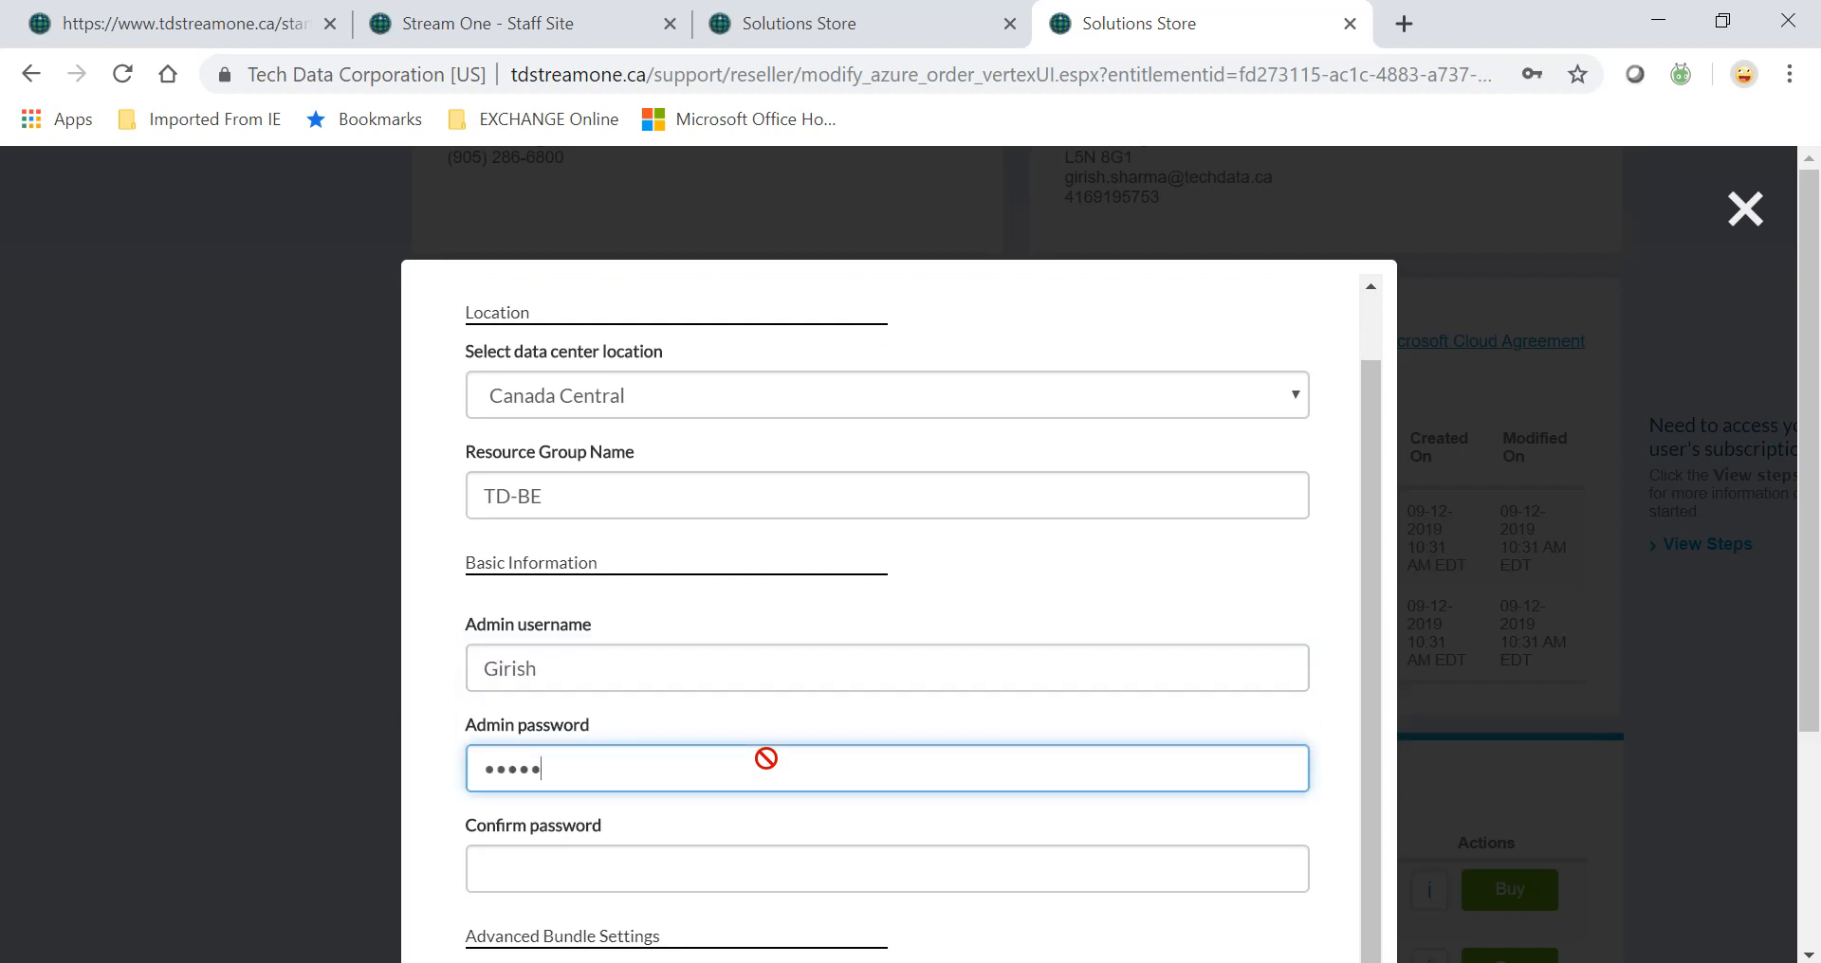
type("*")
key("Tab")
scroll(767, 758, "down", 2)
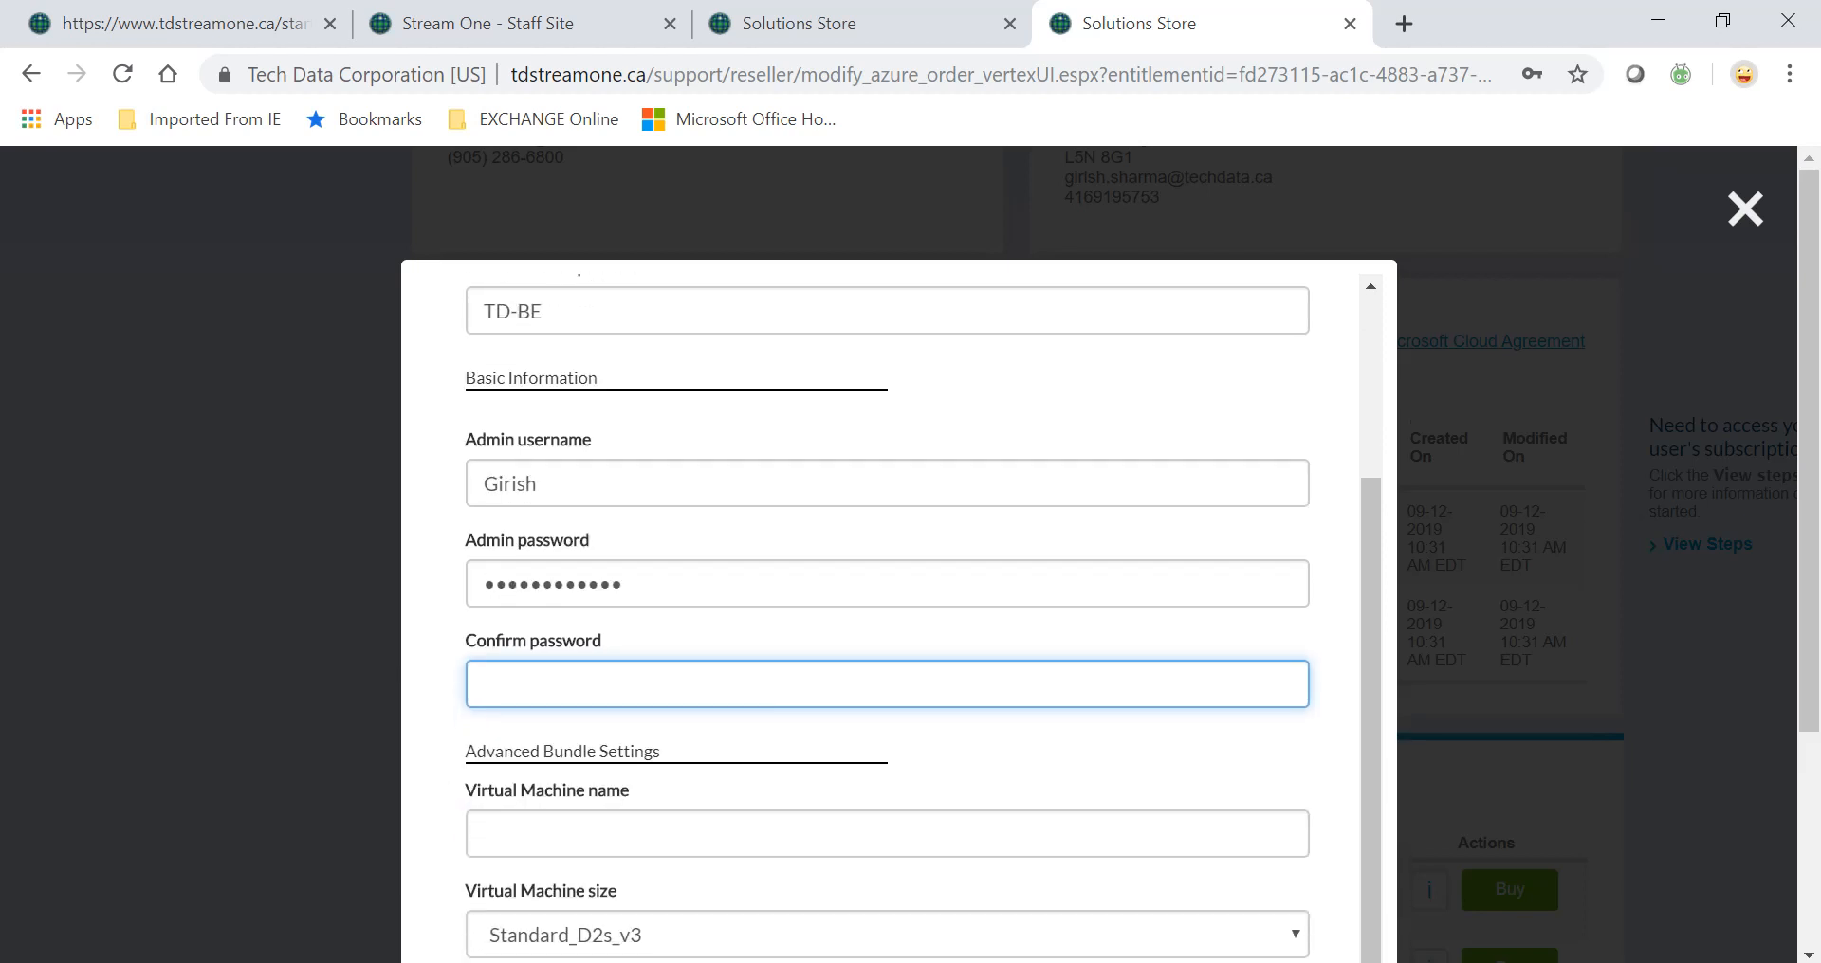
type("*************")
scroll(887, 611, "down", 1)
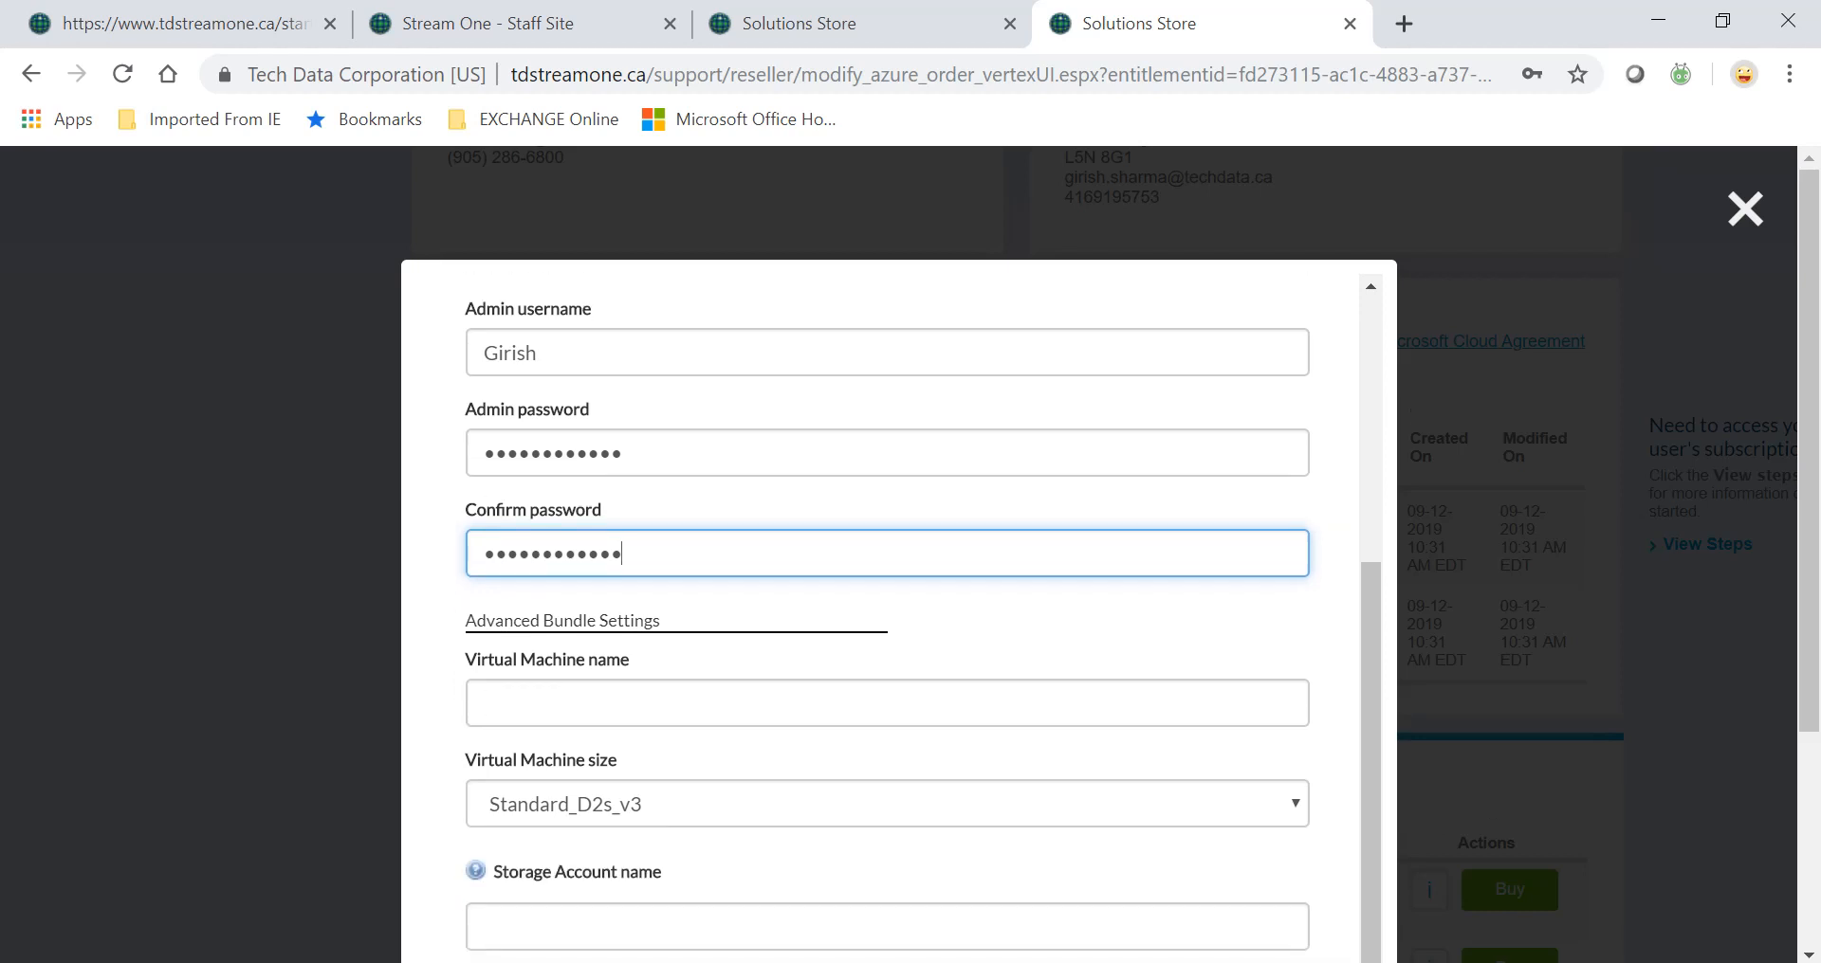
Name the virtual machine tdbe and size it Standard_DS1_v2.
left_click(887, 704)
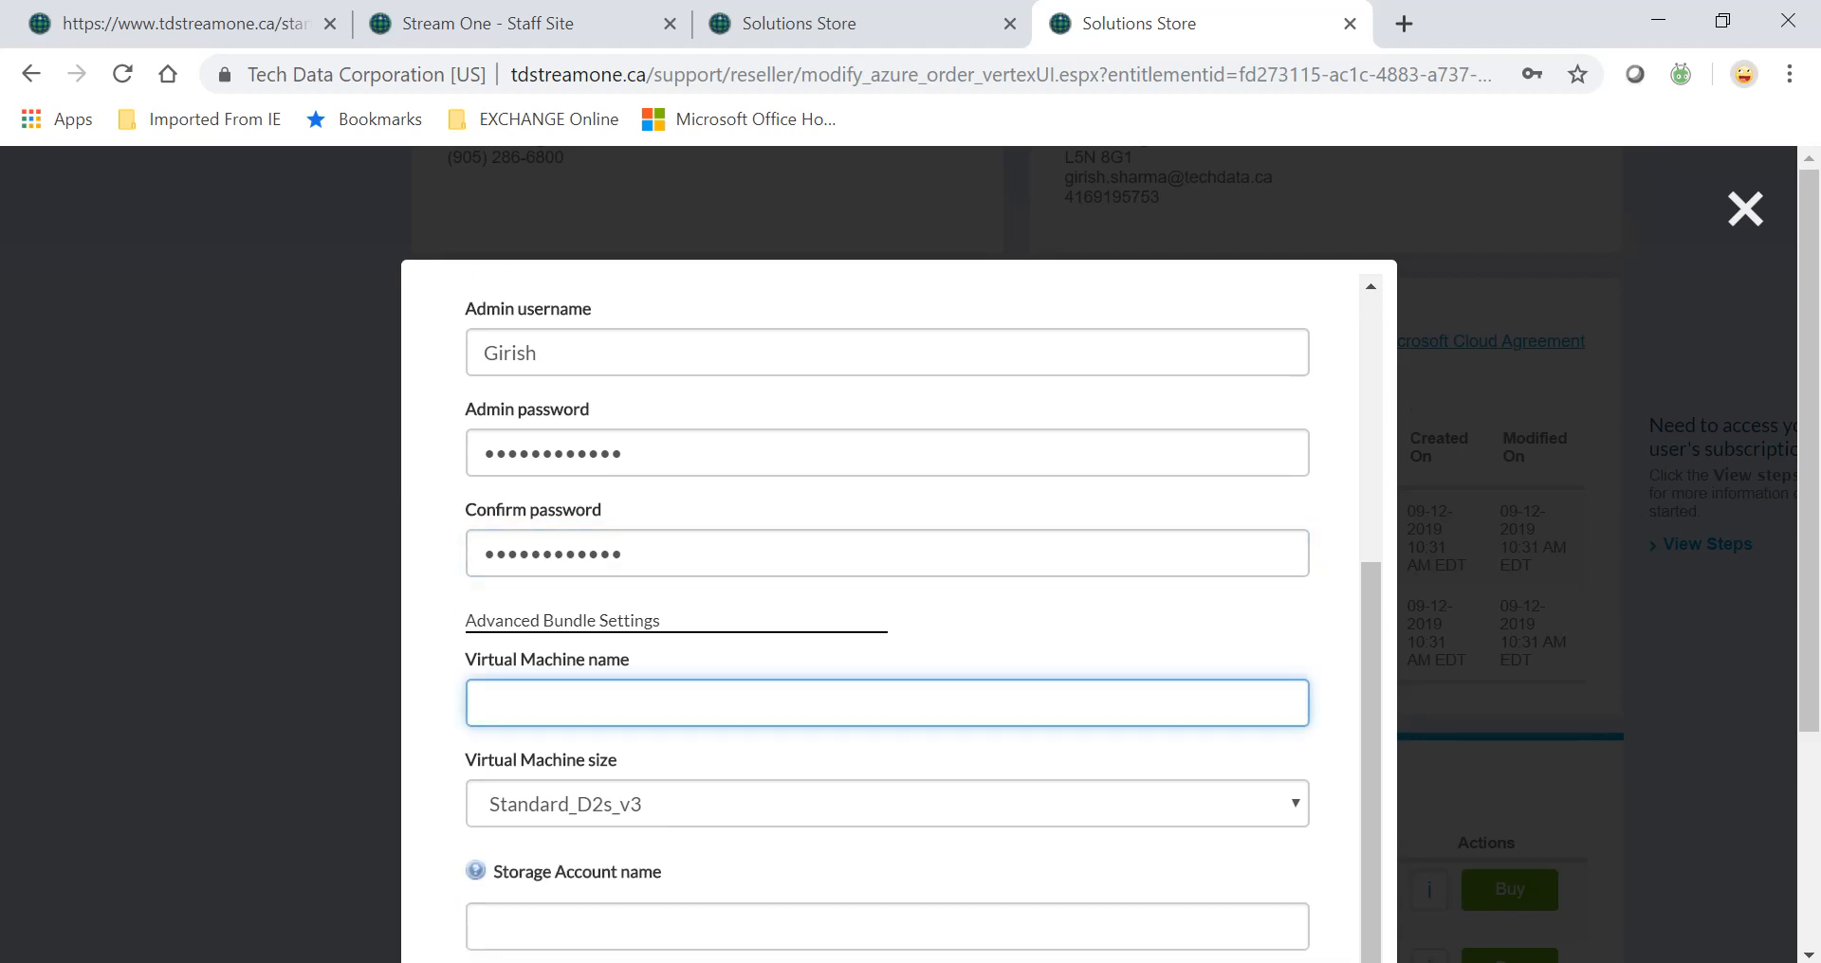
type("tdbe")
scroll(920, 612, "down", 1)
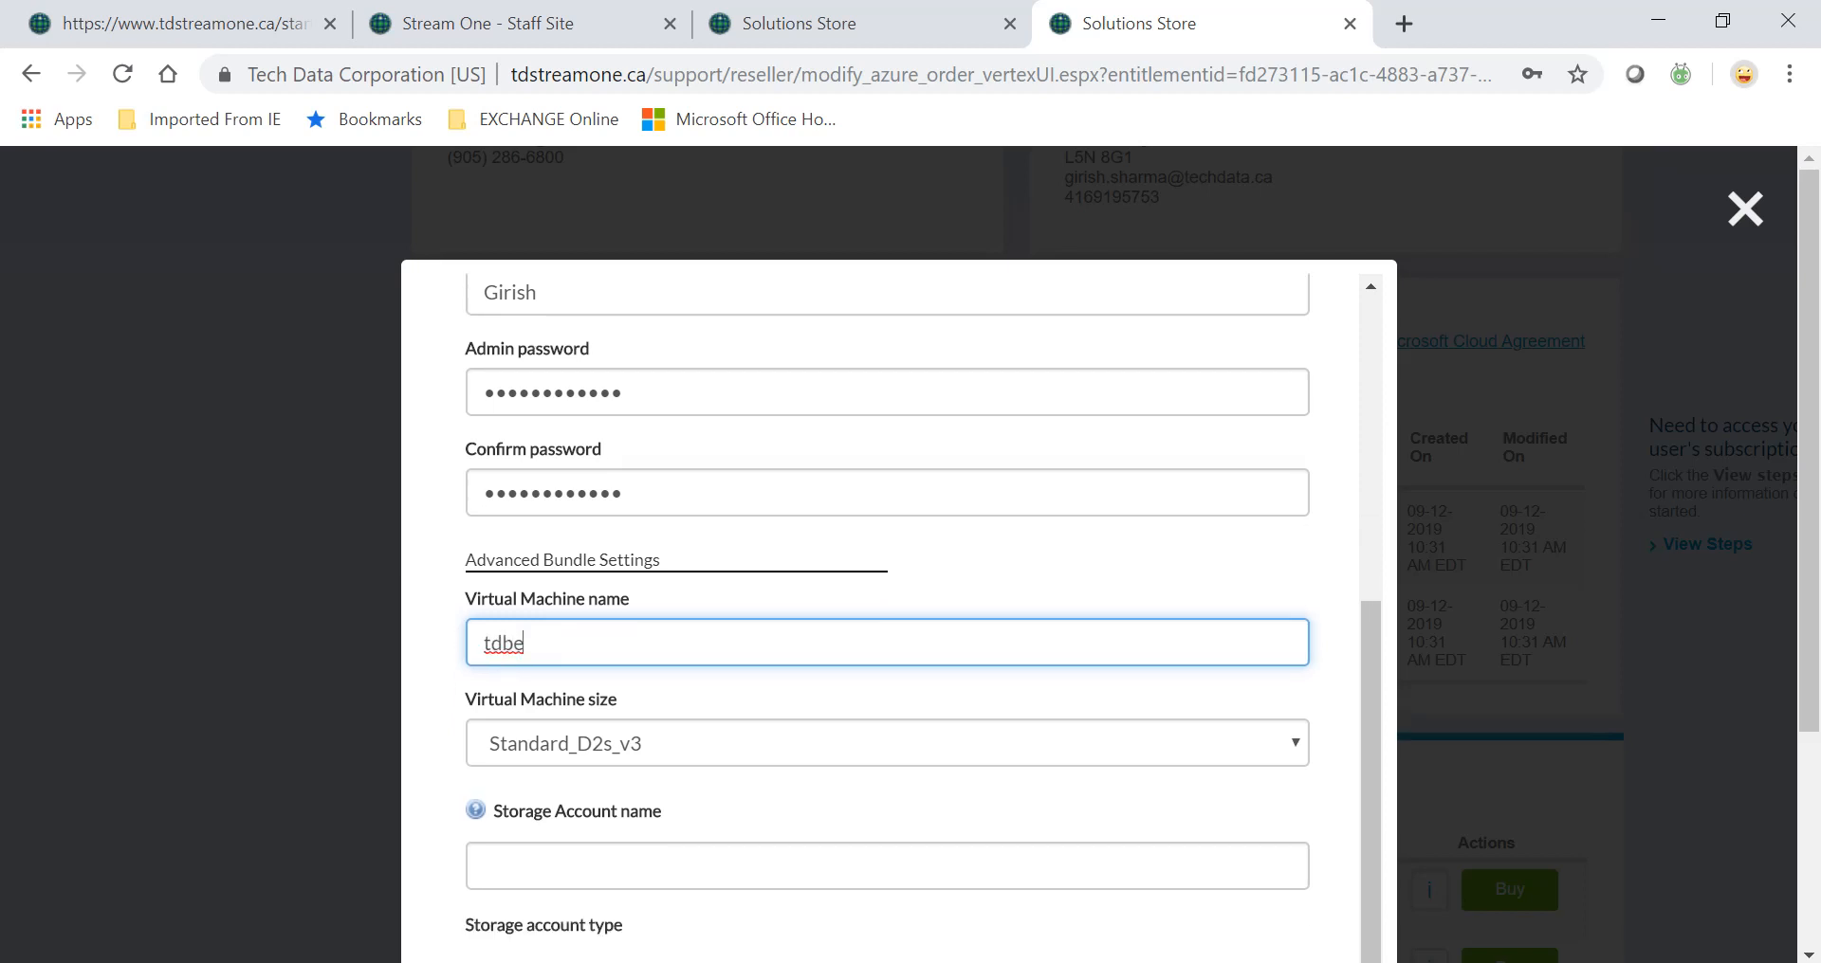
left_click(1220, 768)
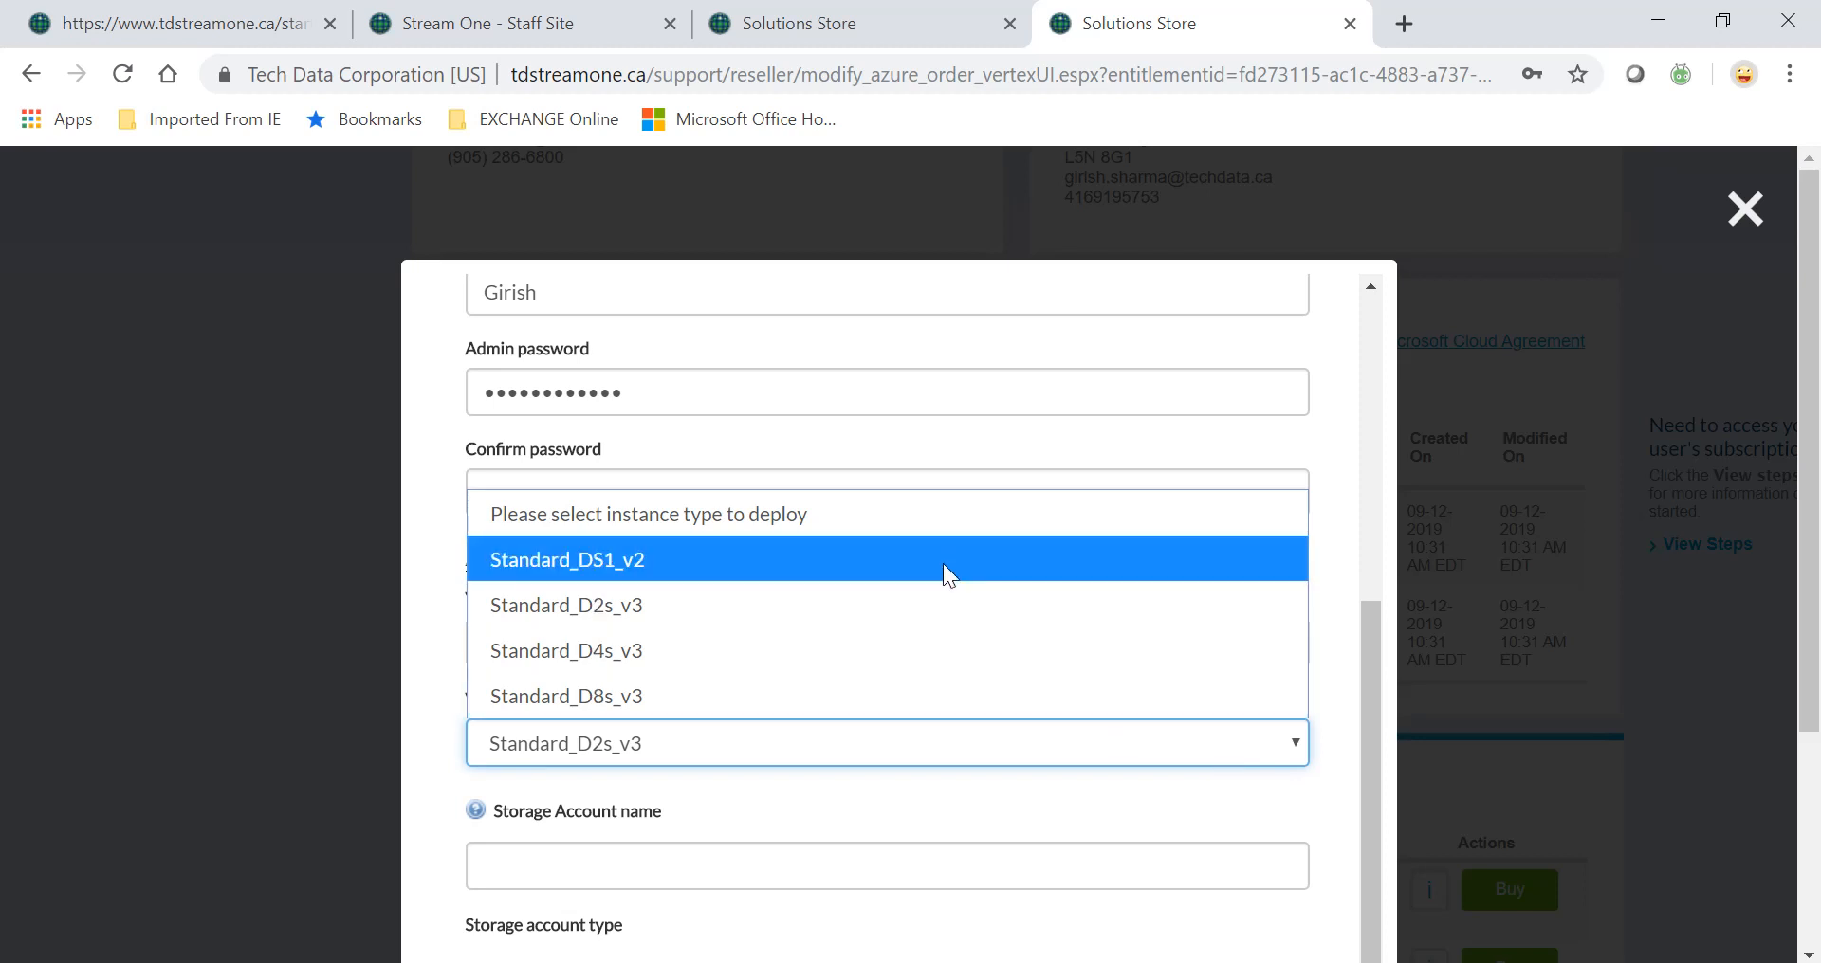
left_click(567, 560)
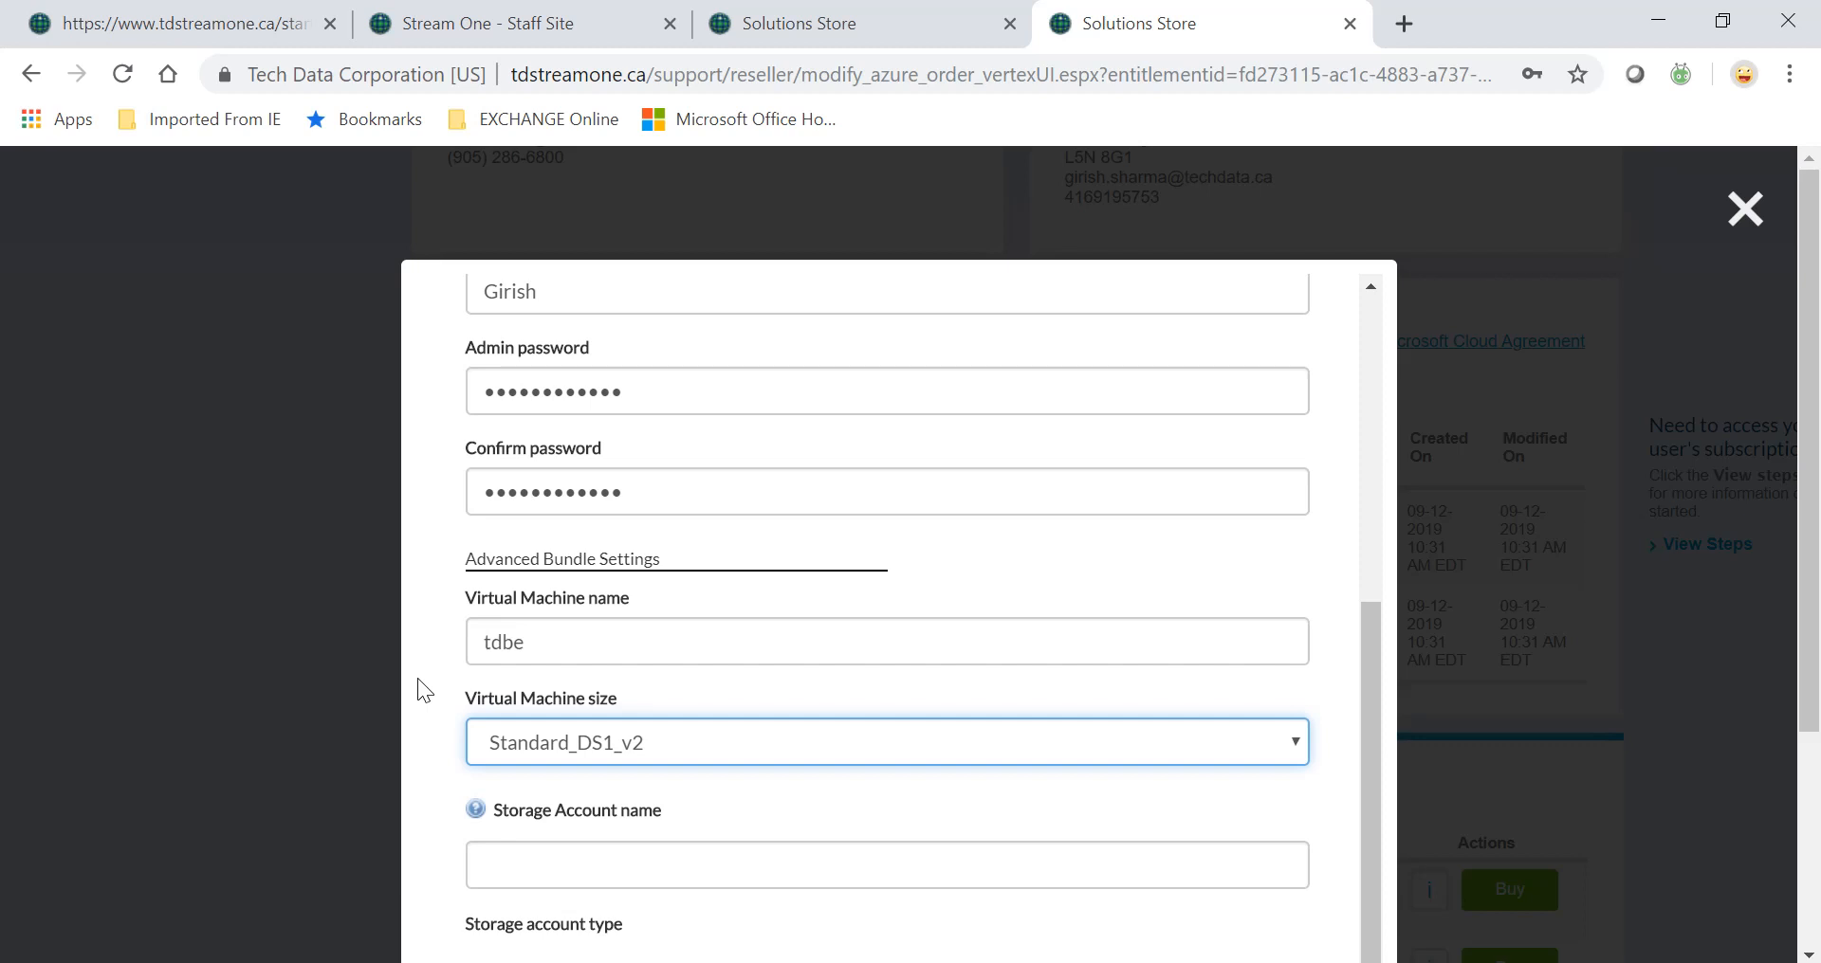
Name the storage account sabe, keeping Standard_LRS.
left_click_drag(1804, 651, 1801, 842)
left_click(1190, 586)
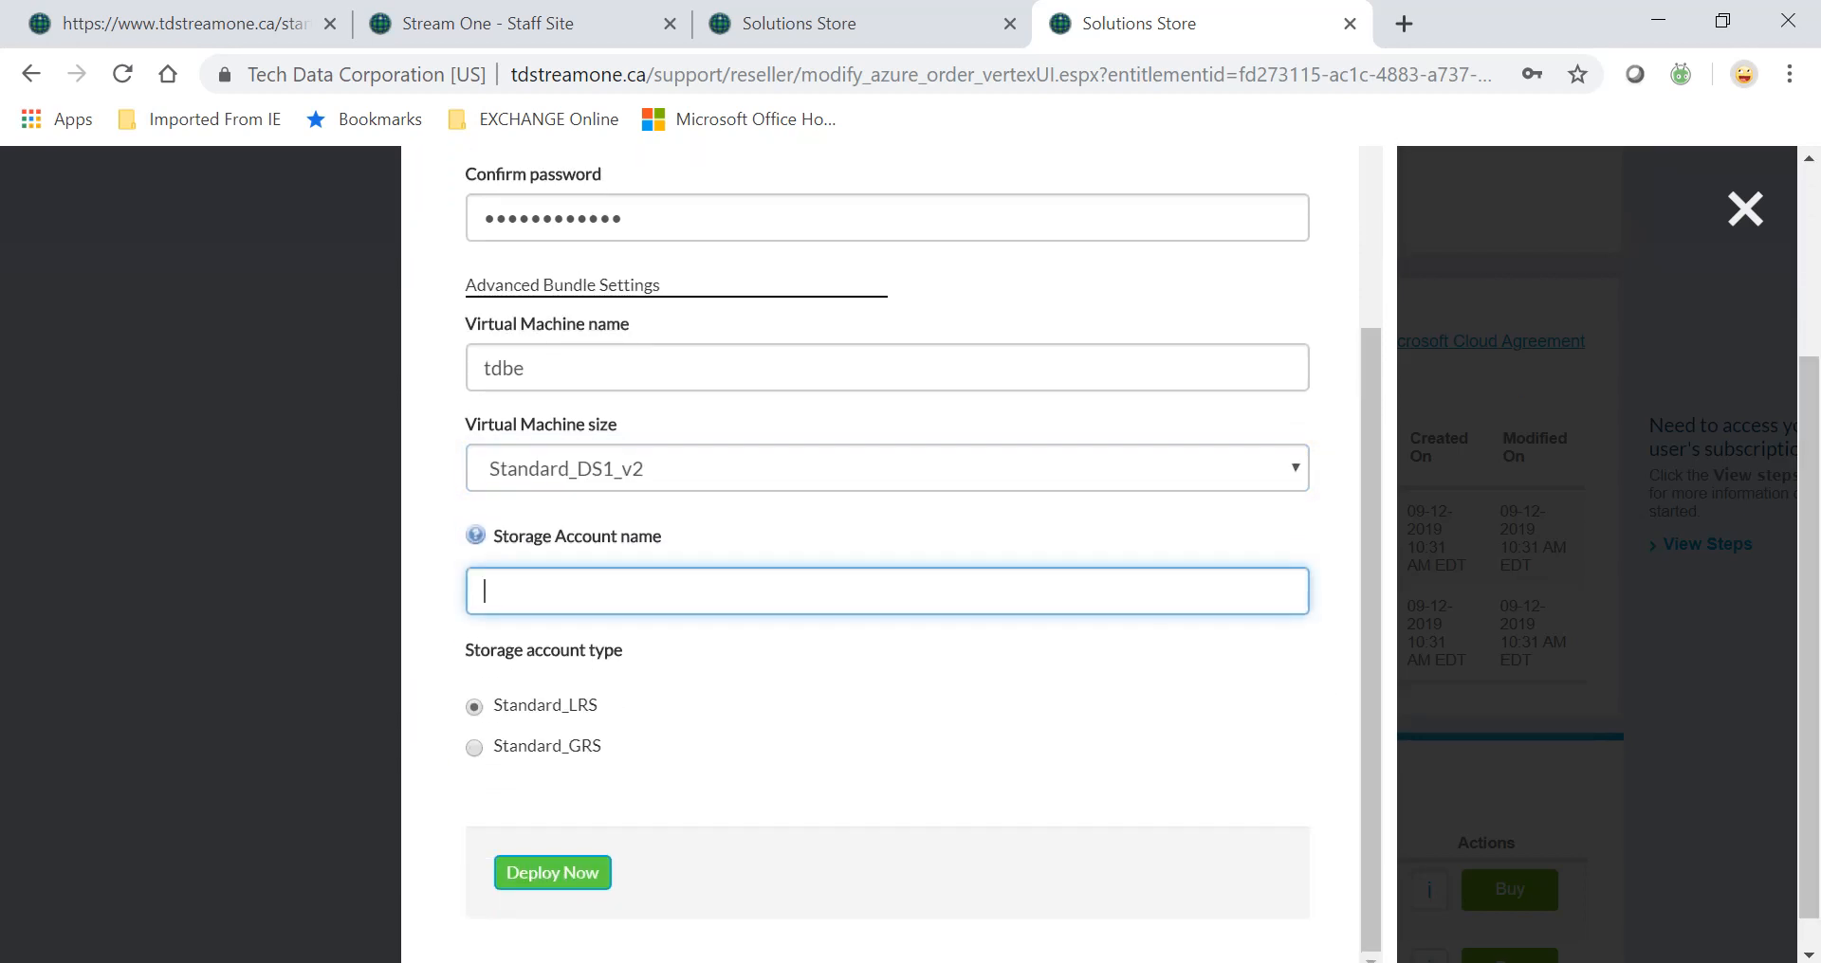
type("sabe")
scroll(800, 830, "up", 3)
scroll(799, 830, "up", 2)
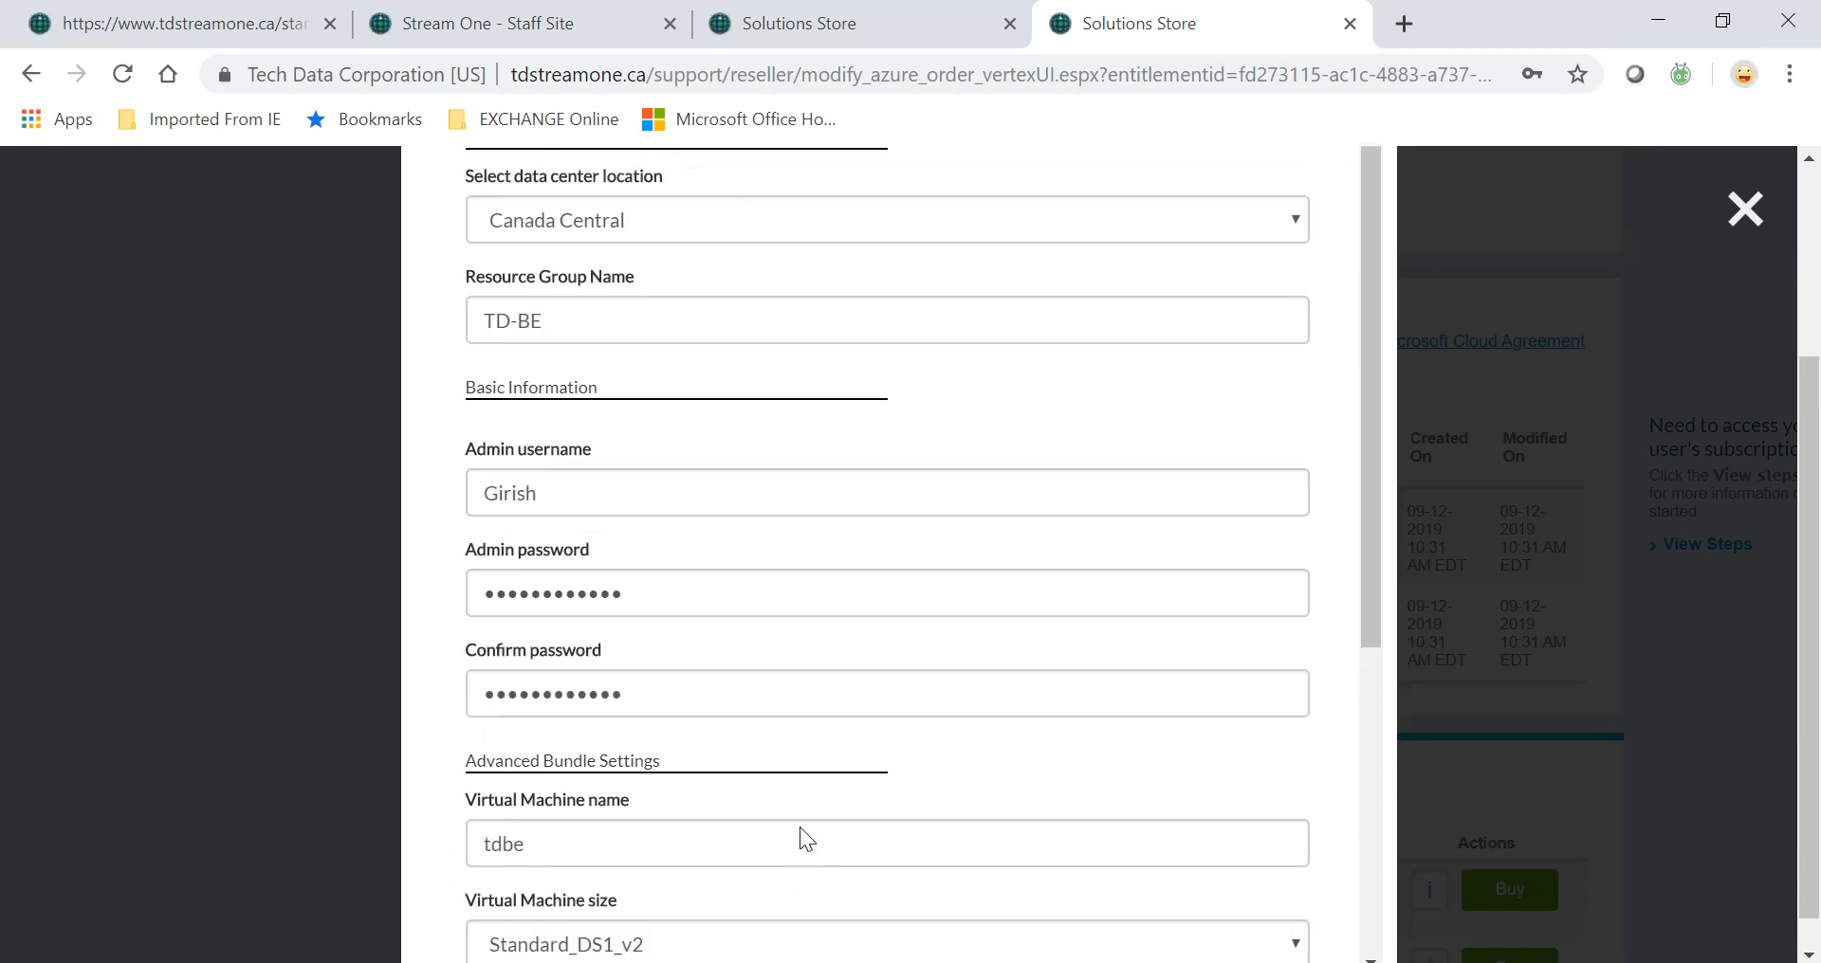
left_click_drag(1815, 398, 1814, 308)
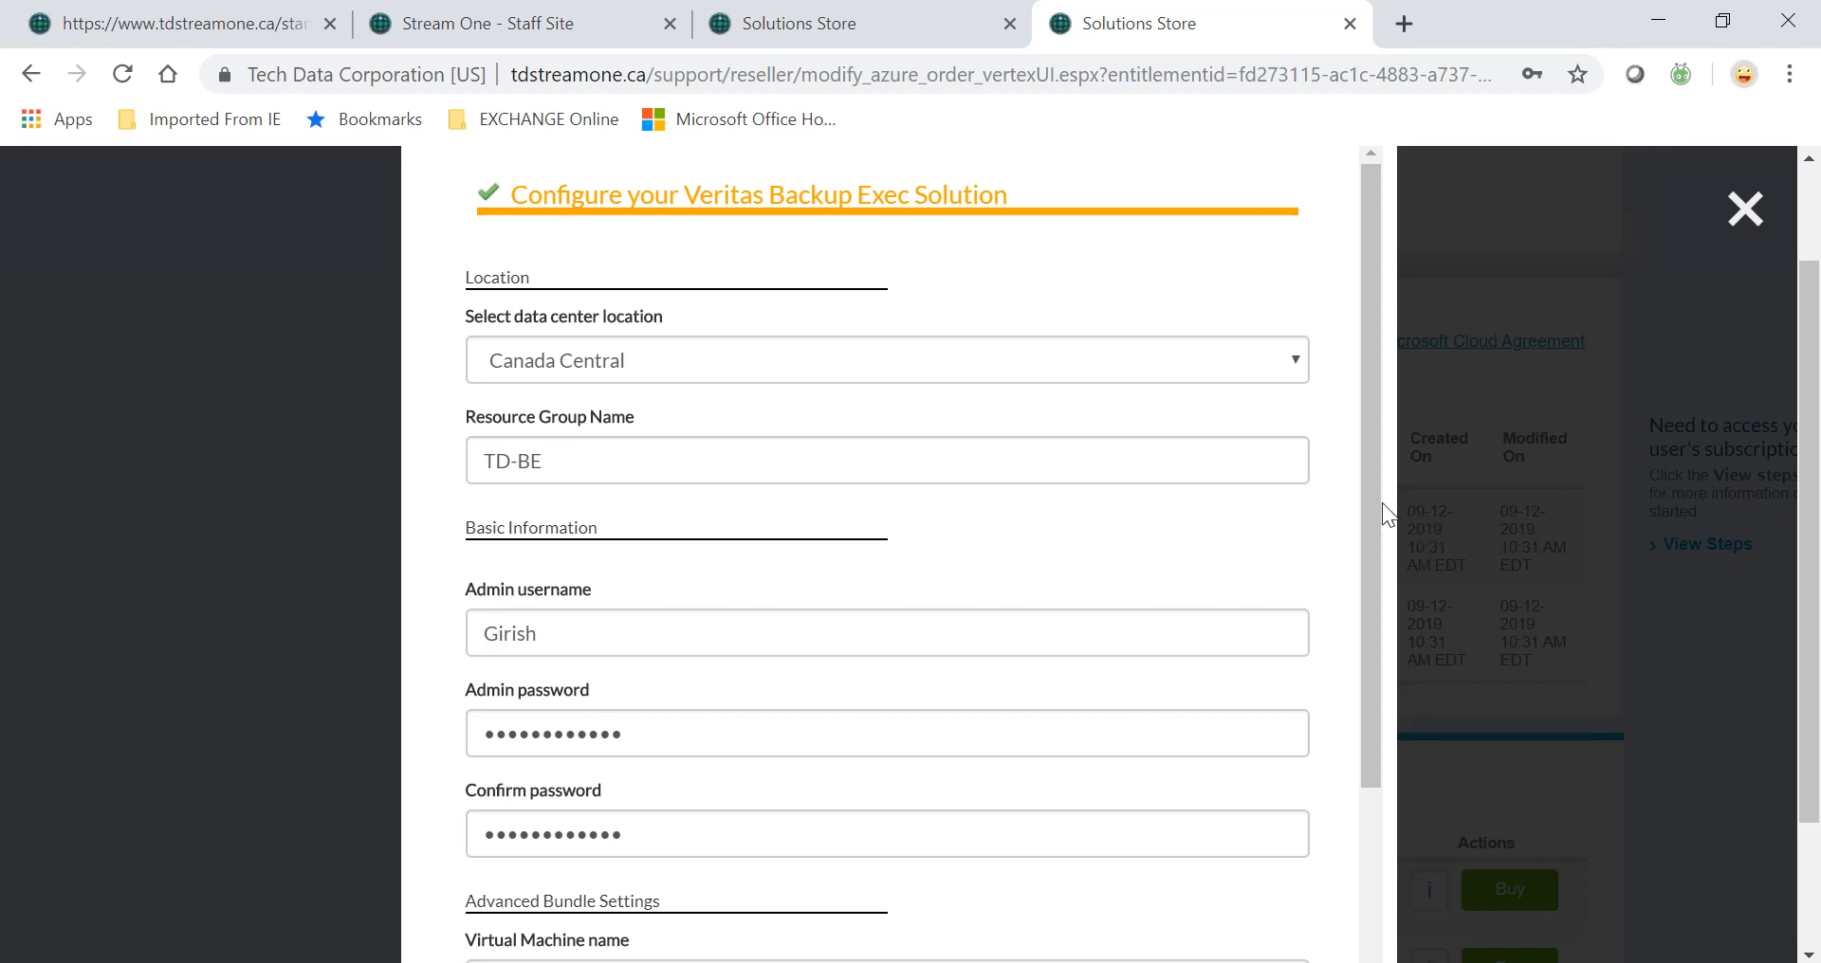
left_click_drag(1381, 503, 1369, 770)
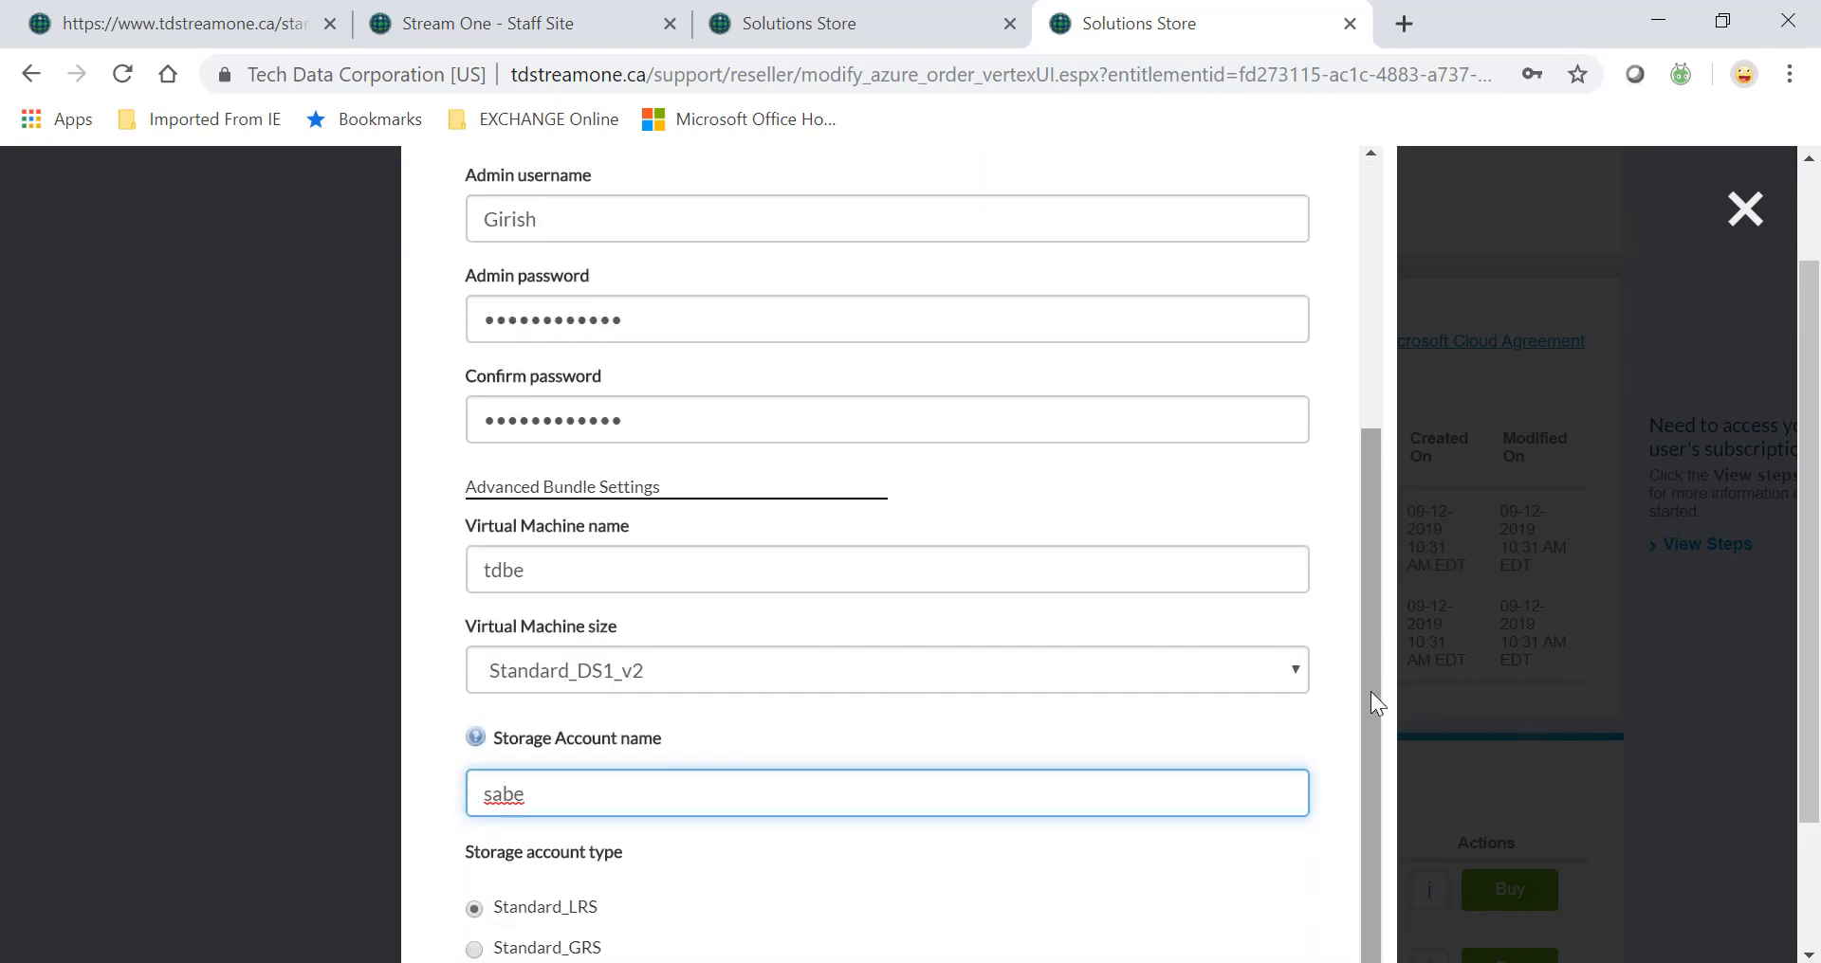
left_click_drag(1370, 691, 1362, 424)
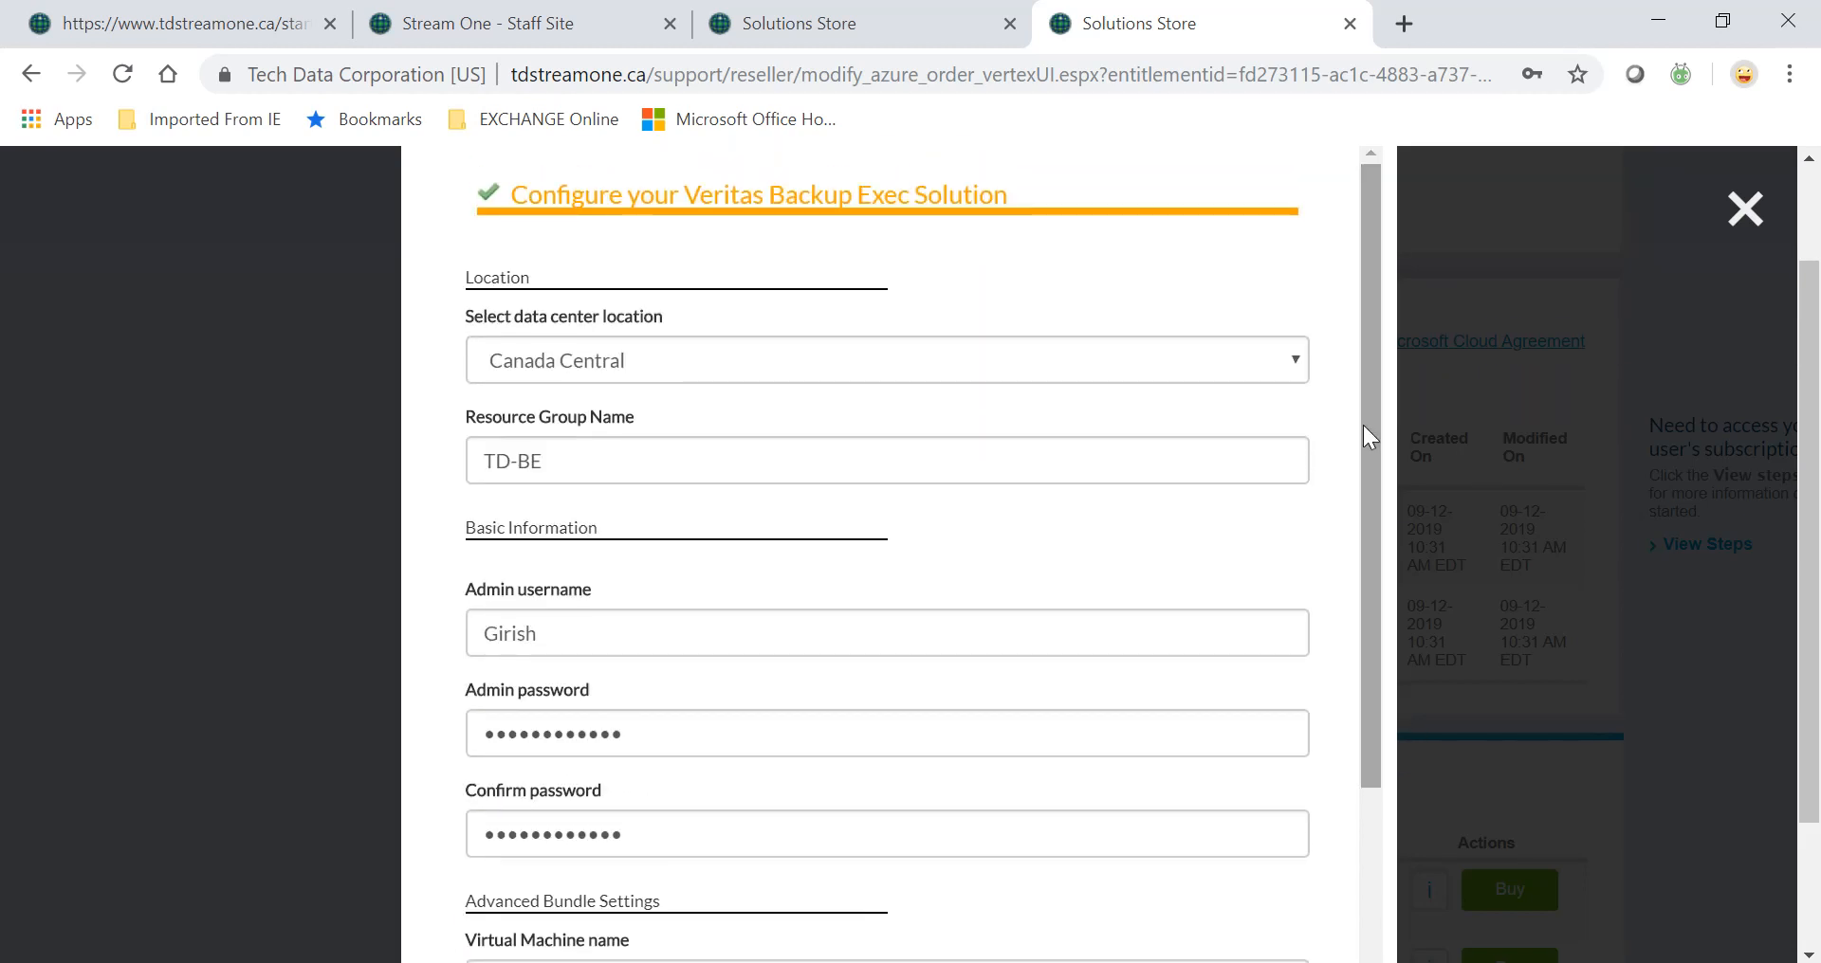